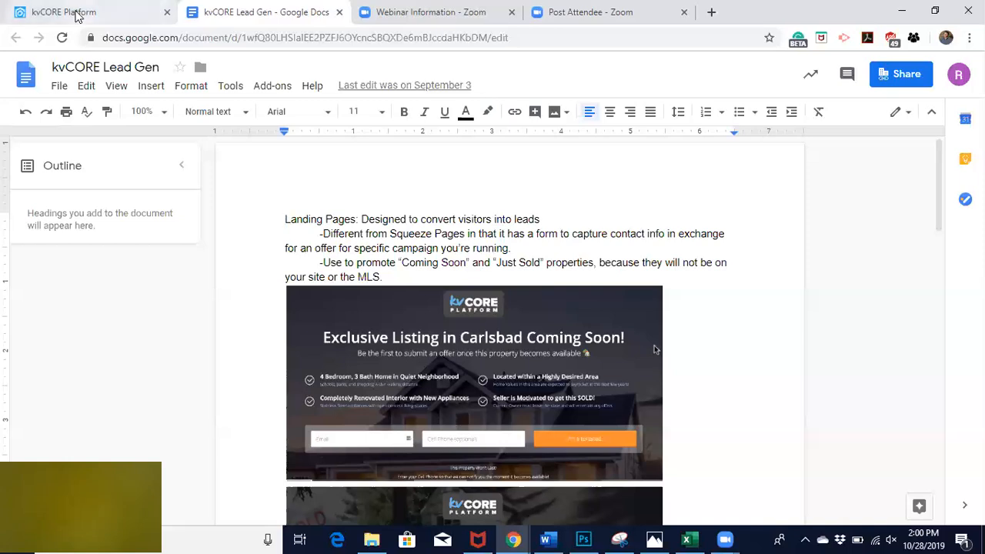
- Switch to kvCORE and start building a landing page on the agent's own domain in Lead Engine
left_click(77, 15)
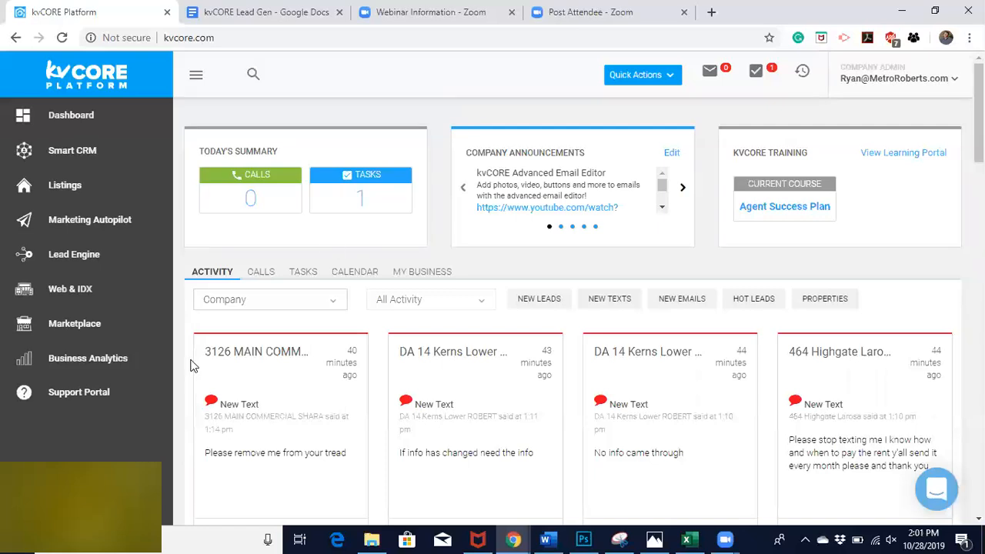
left_click(98, 255)
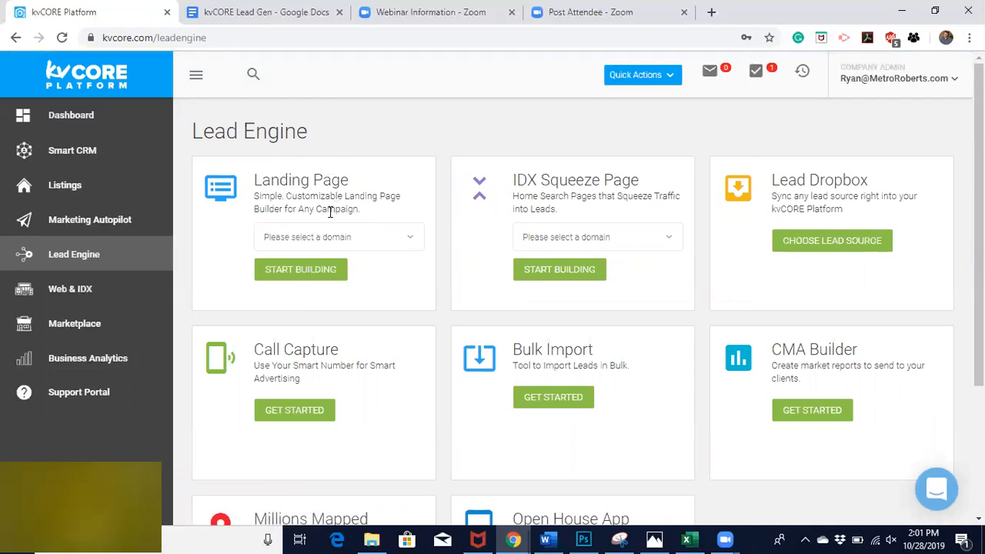
left_click(324, 236)
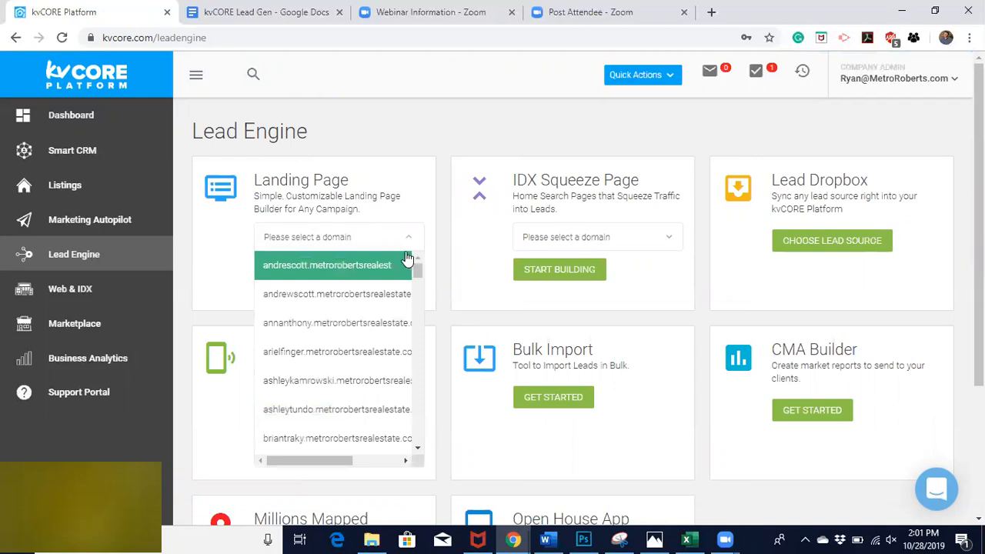
left_click_drag(420, 280, 422, 415)
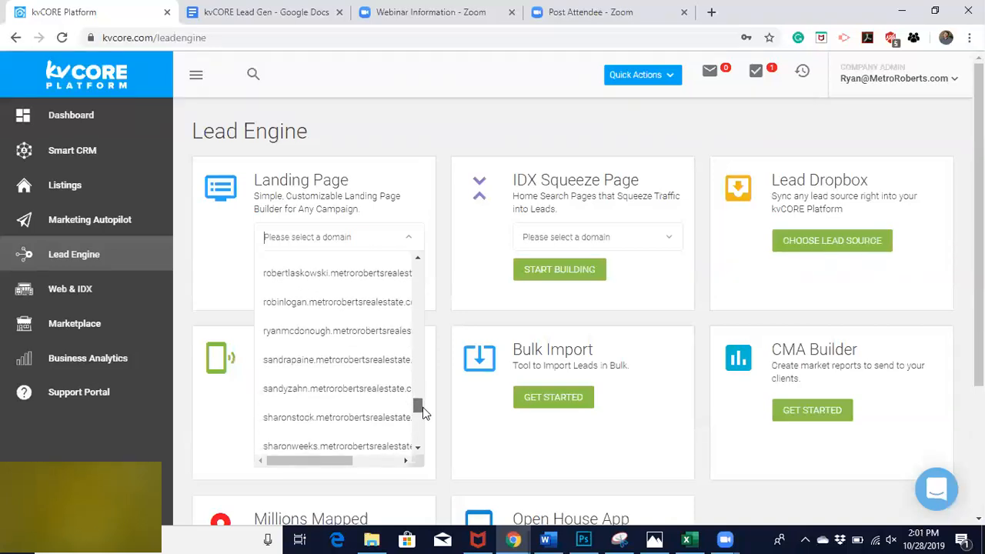
left_click(327, 329)
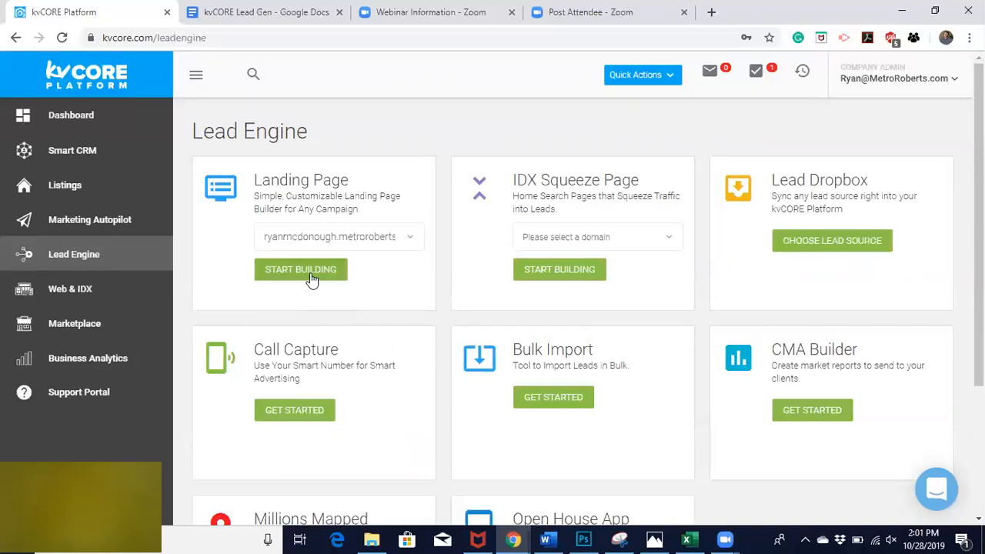
left_click(310, 273)
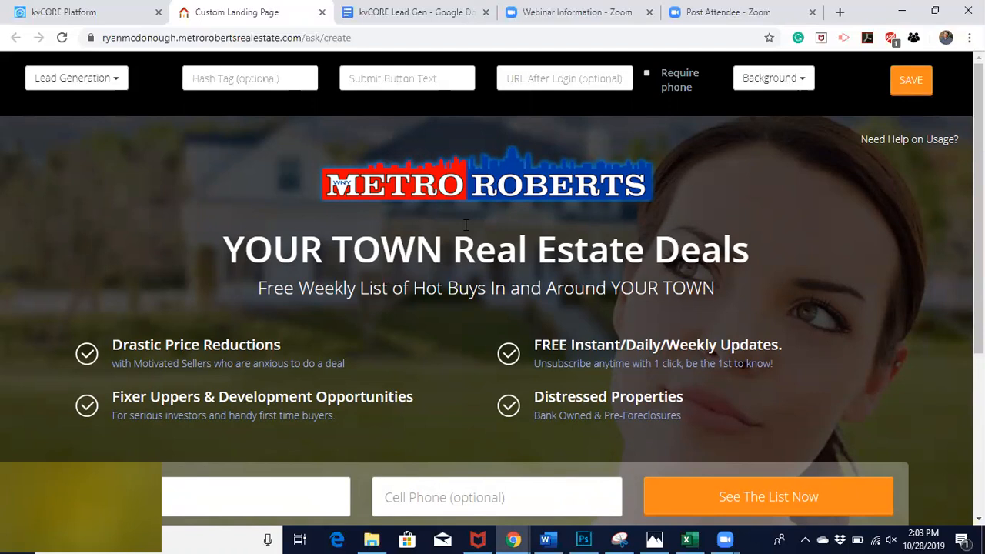
- Try the Video View page type and pause the embedded preview video
scroll(466, 224, "down", 1)
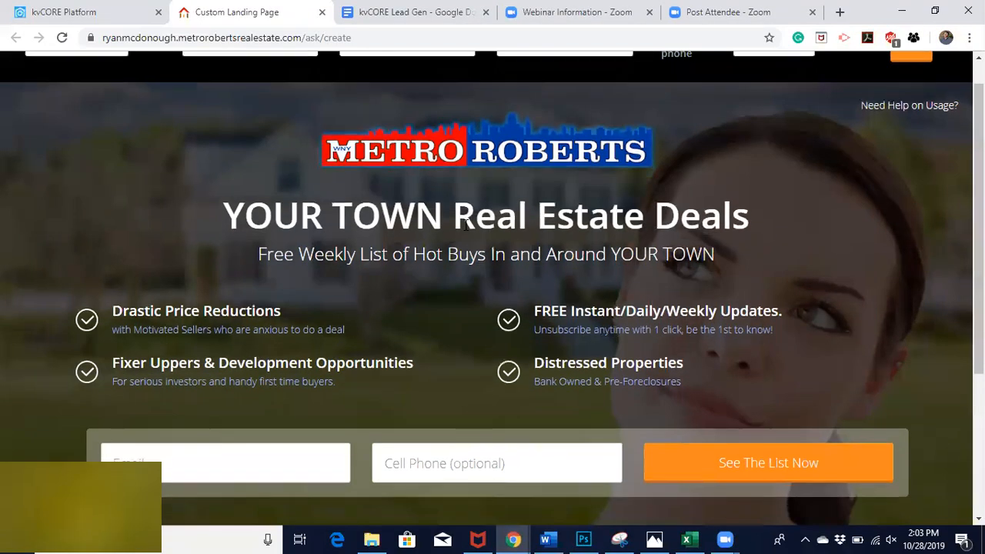
scroll(465, 225, "up", 1)
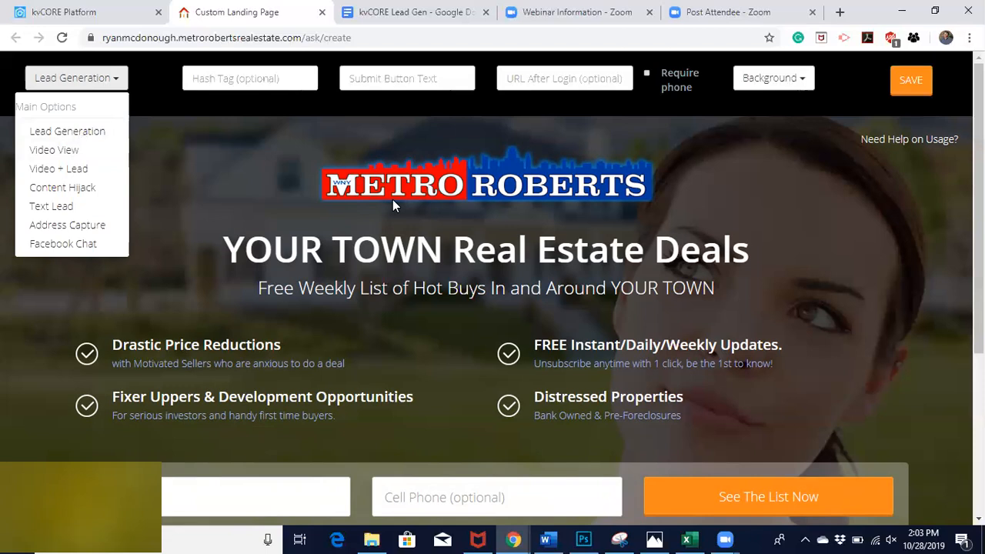
left_click(54, 154)
scroll(198, 399, "down", 3)
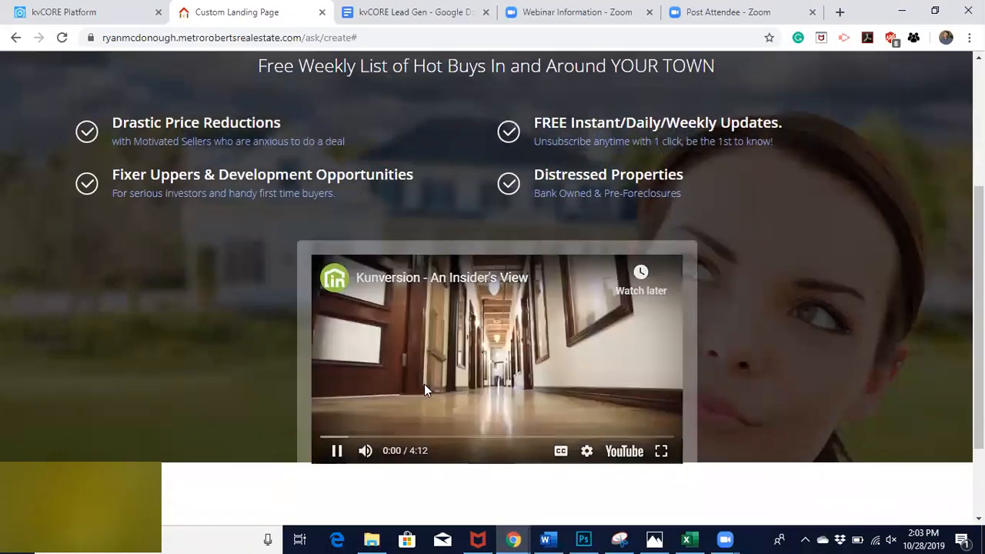
left_click(336, 450)
scroll(61, 131, "up", 3)
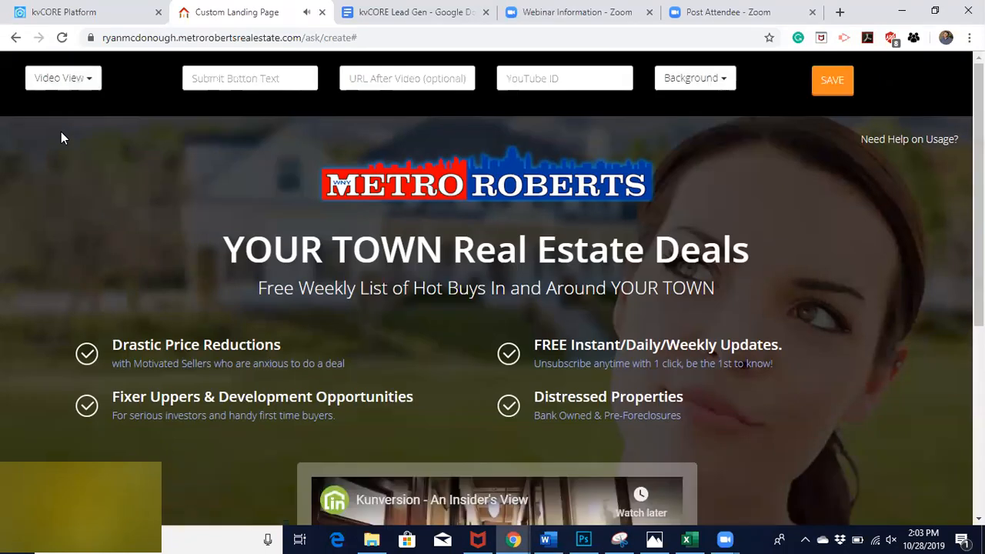
- Try the Address Capture page type with its address field, and return the page to Lead Generation
left_click(76, 77)
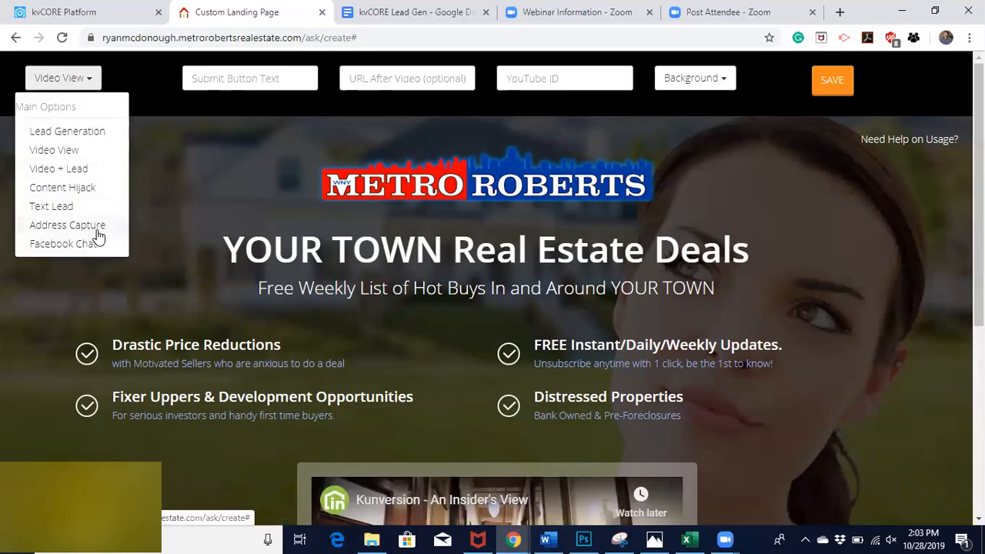
left_click(98, 228)
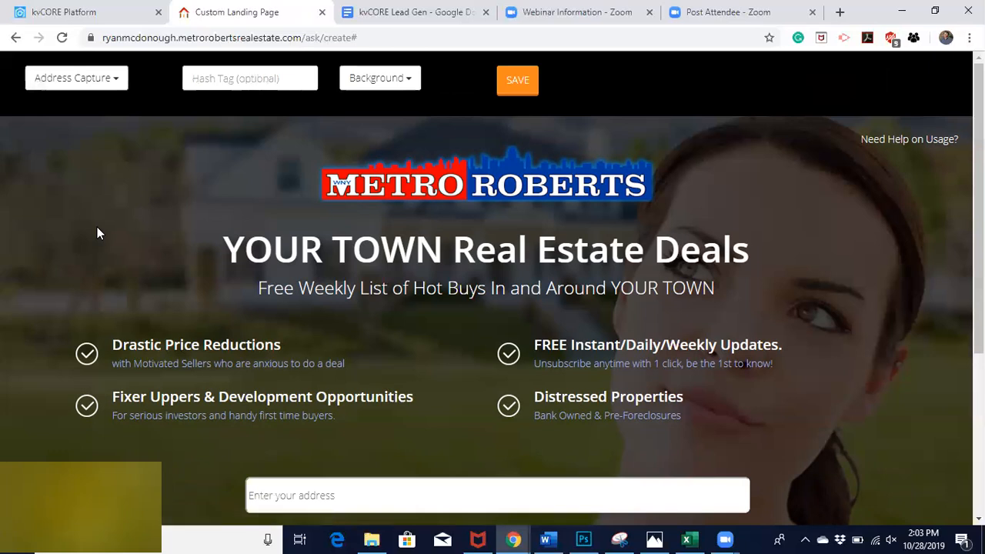
scroll(97, 227, "down", 3)
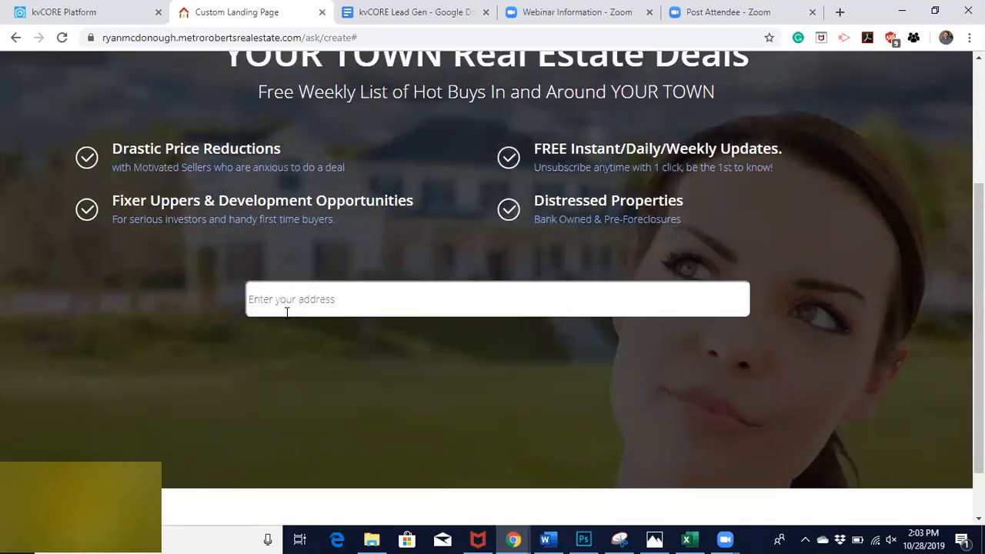
left_click(279, 306)
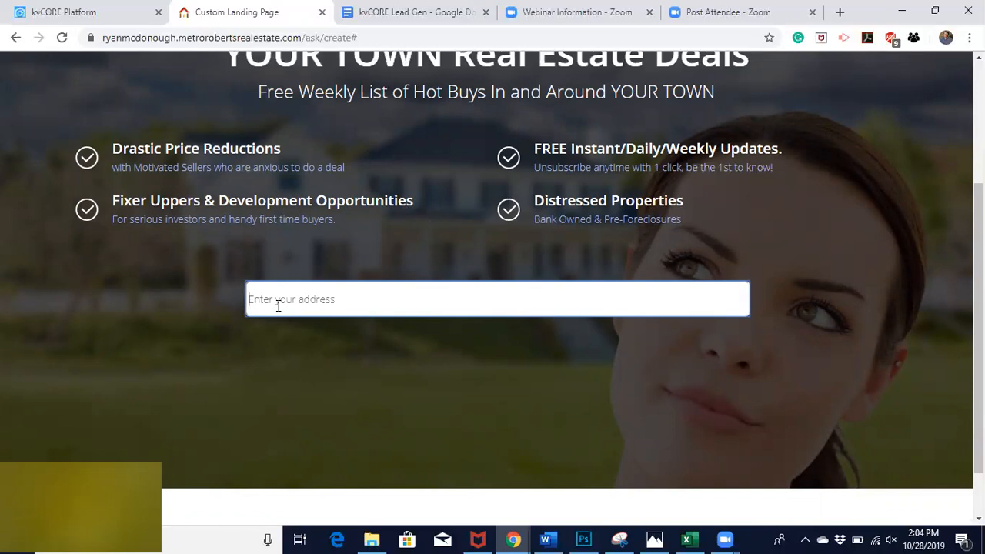
scroll(278, 305, "up", 3)
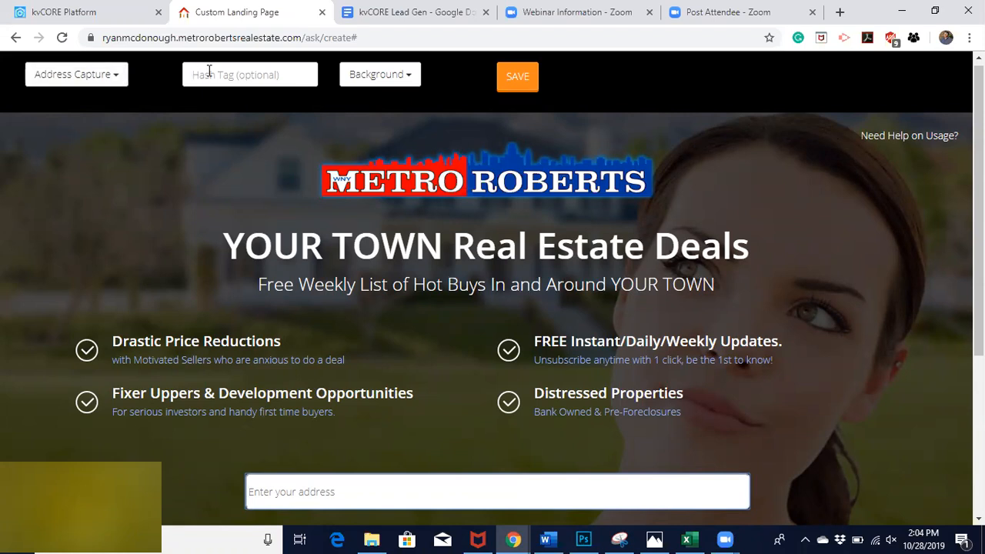
left_click(108, 82)
left_click(90, 128)
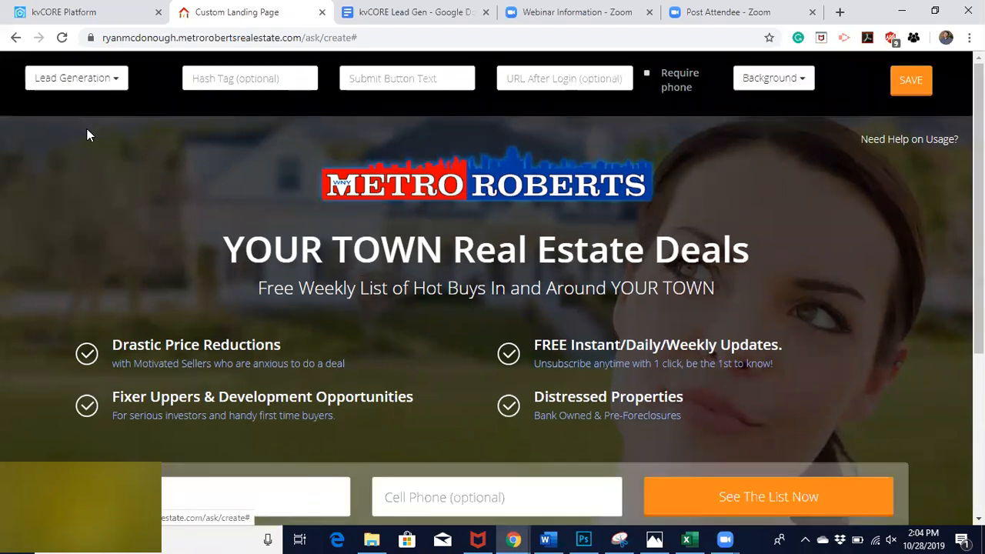
- Set the landing page's hash tag to "Buffalo" and its submit button text to "Join Alerts Now"
left_click(227, 77)
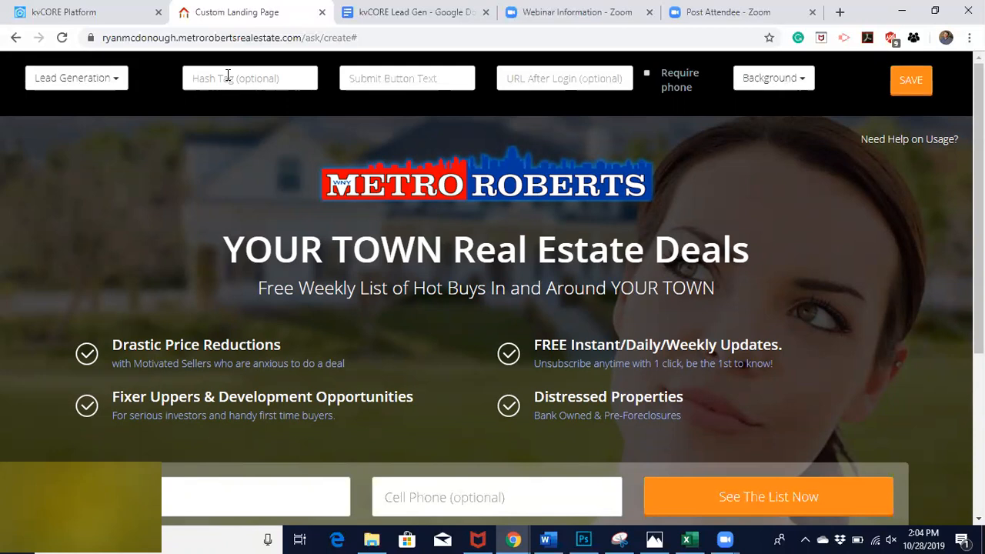
type("Buffalo")
left_click(358, 79)
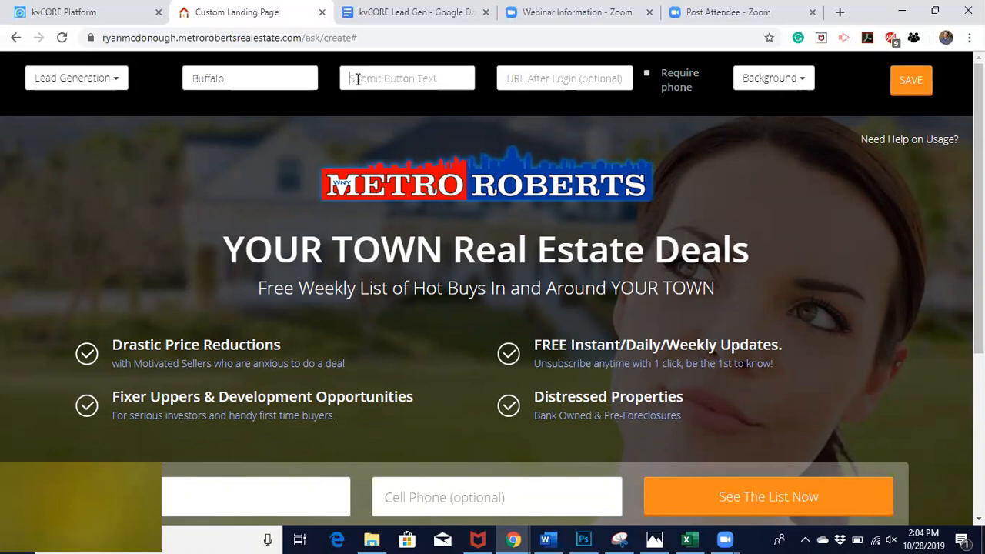
type("Join ")
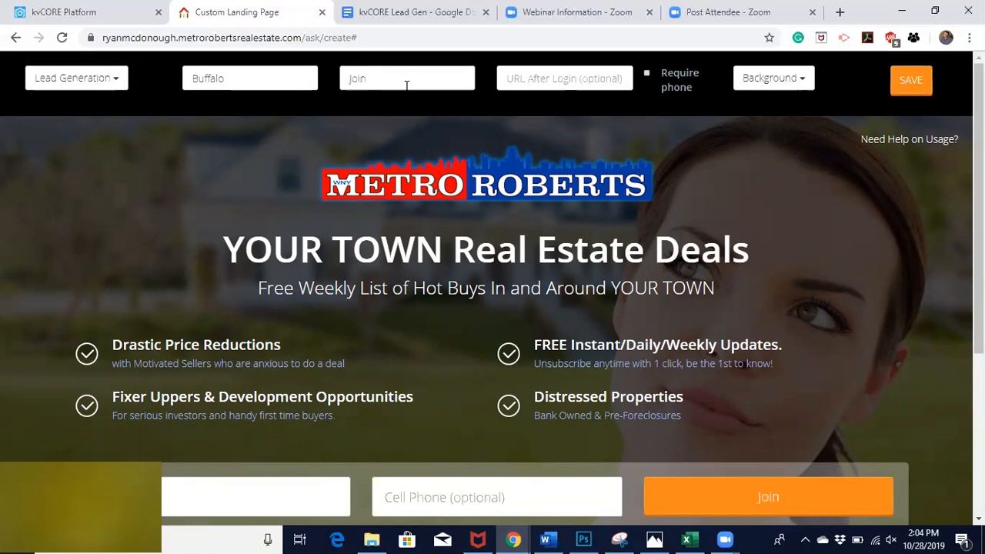
type("Alerts Now")
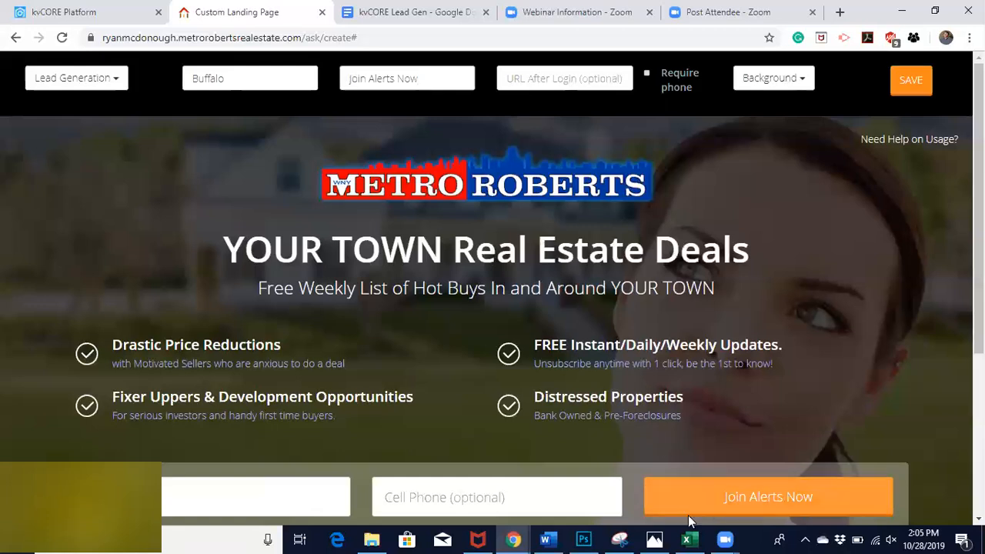
- Try requiring a phone number, check its effect on the lead form, and make it optional again
left_click(519, 75)
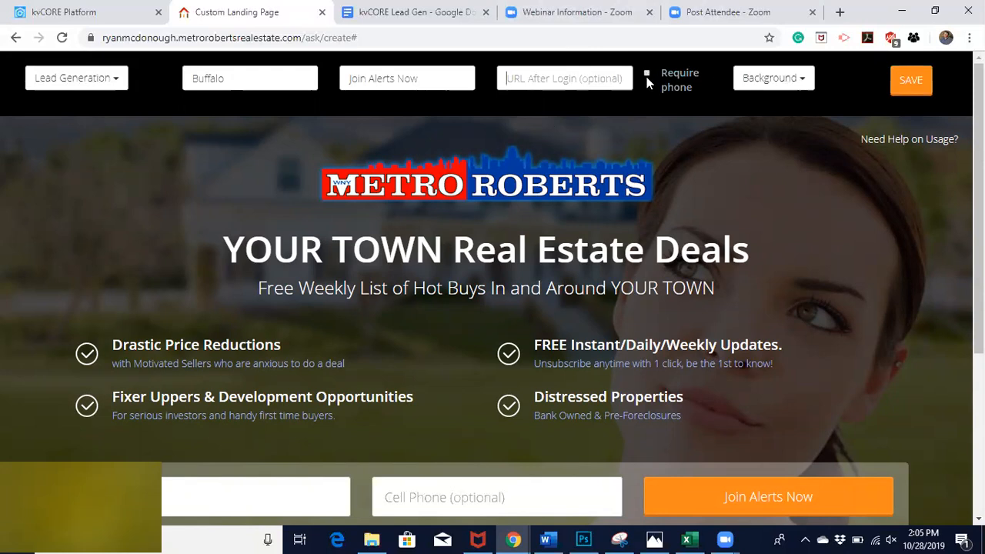
scroll(652, 124, "down", 1)
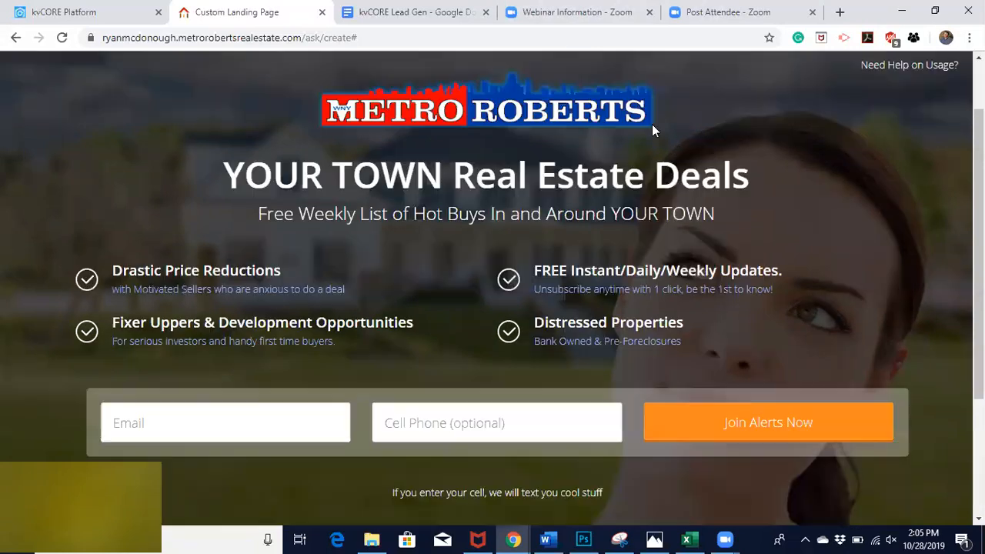
scroll(652, 123, "up", 1)
scroll(651, 92, "down", 1)
scroll(650, 63, "up", 1)
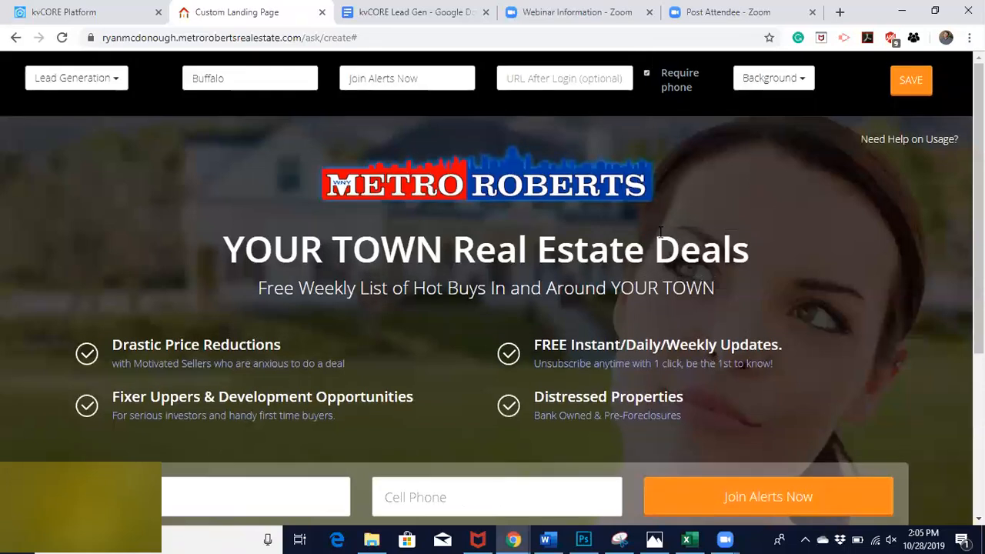
scroll(660, 232, "down", 1)
scroll(660, 233, "up", 1)
left_click(646, 66)
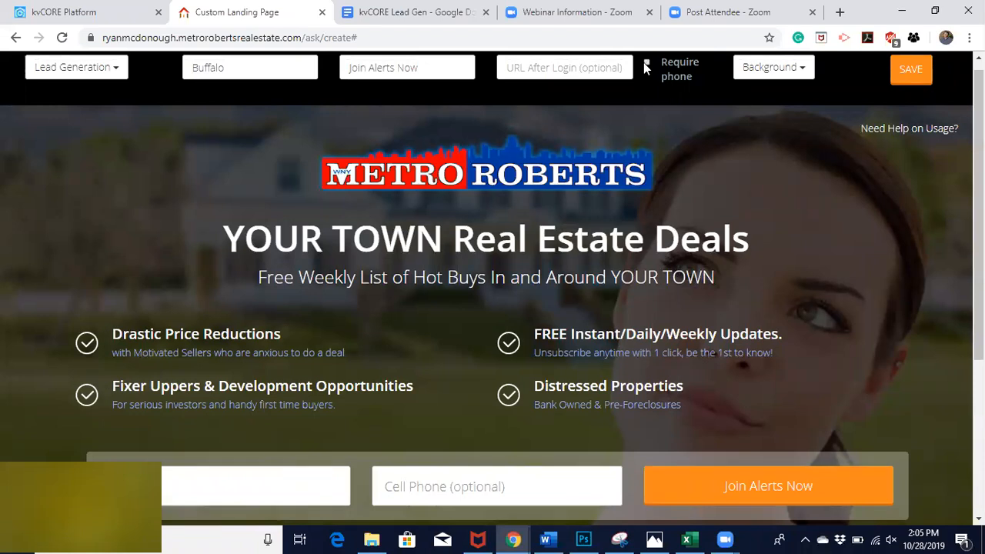
- Try the Map, Lady and Exterior backgrounds, and set the landing page background to Villa
left_click(775, 69)
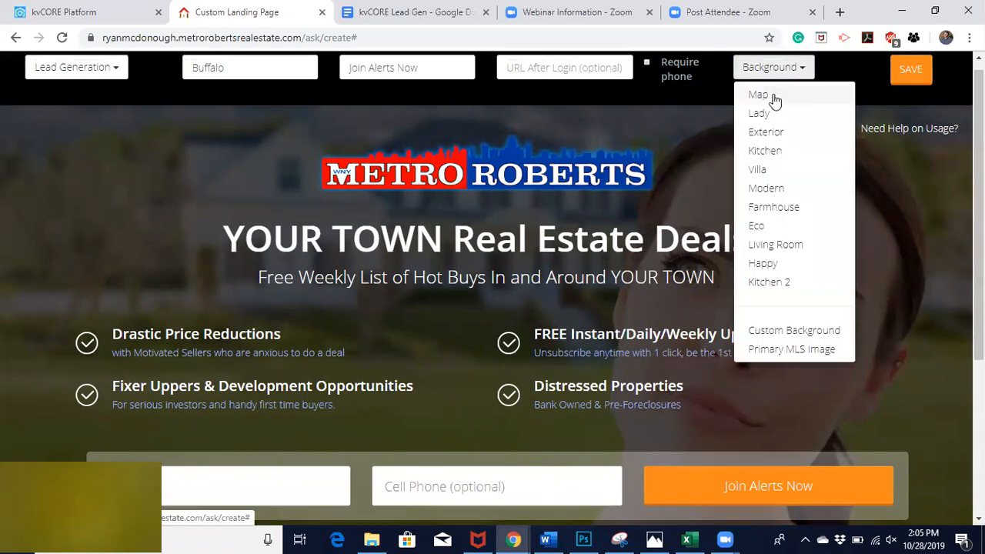
left_click(773, 95)
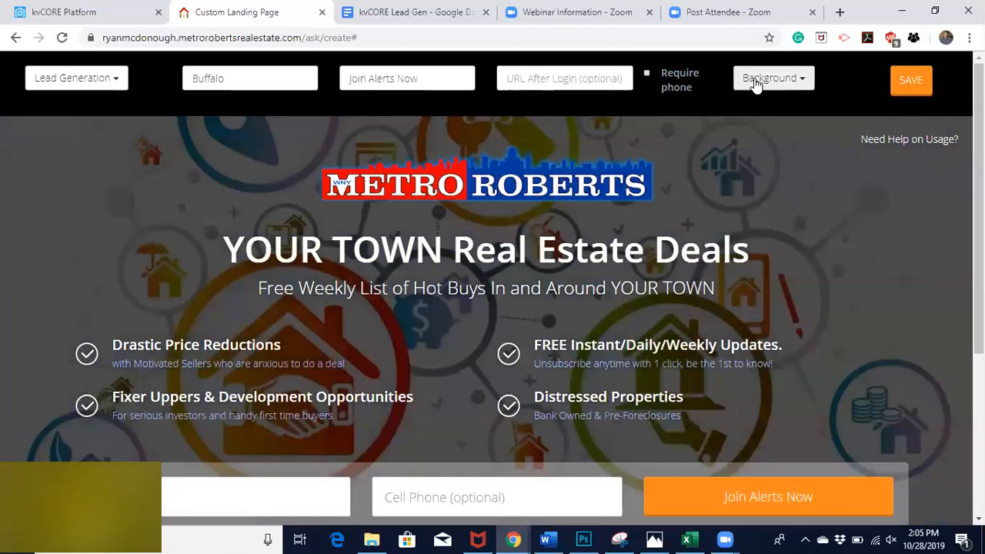
left_click(755, 80)
left_click(758, 123)
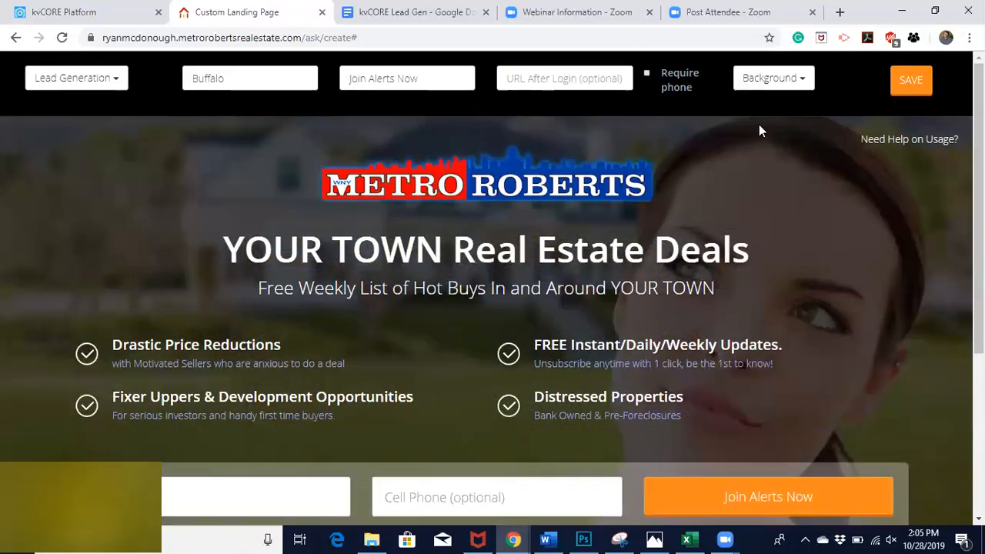
left_click(769, 85)
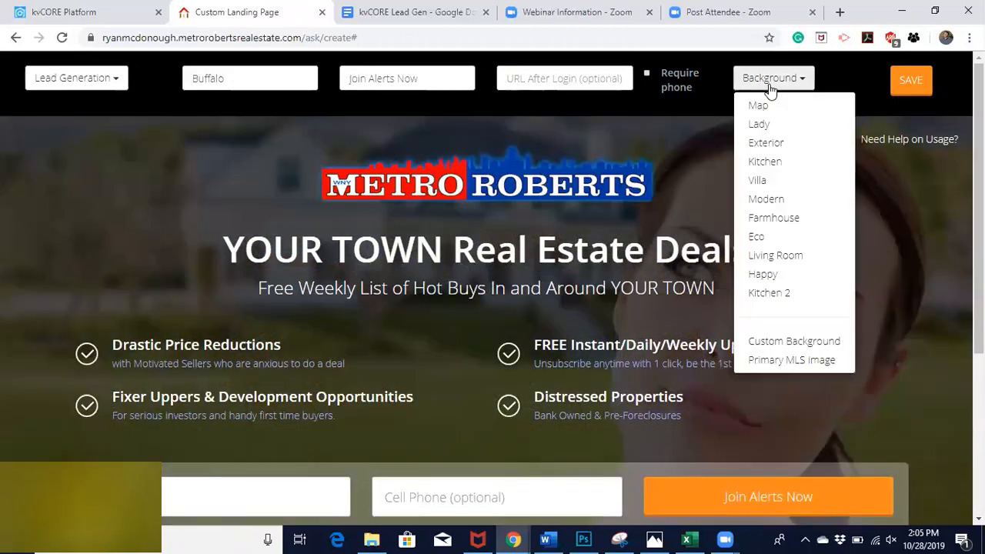
left_click(771, 146)
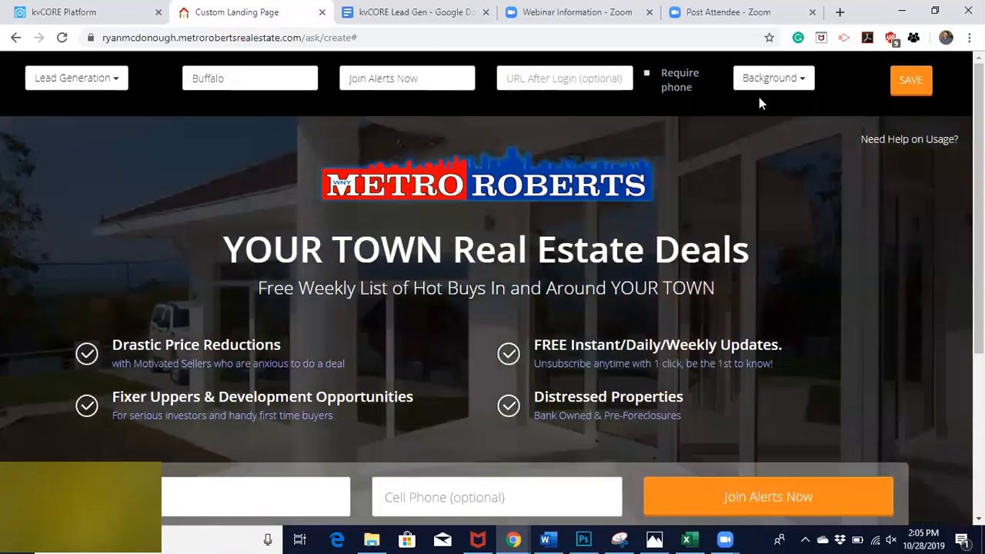
left_click(775, 83)
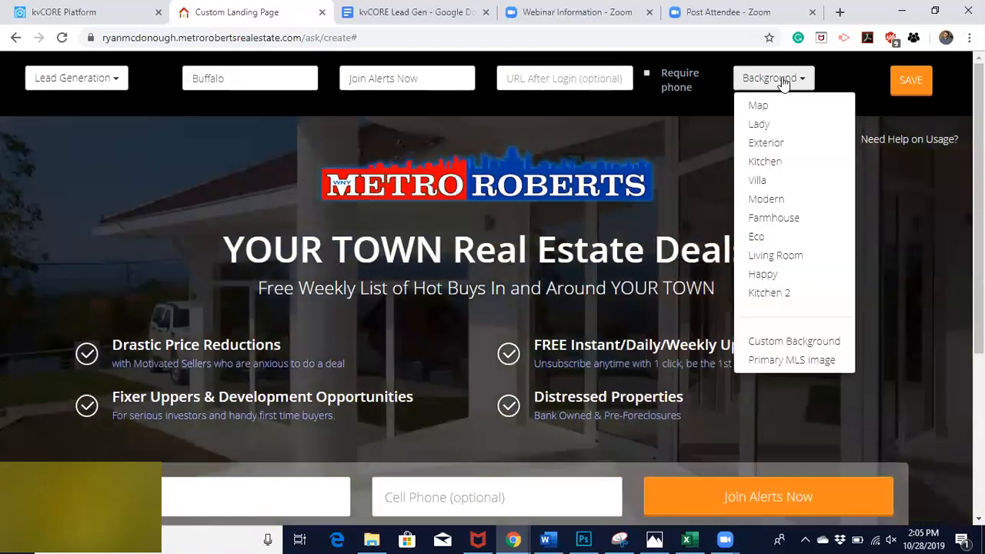
left_click(783, 180)
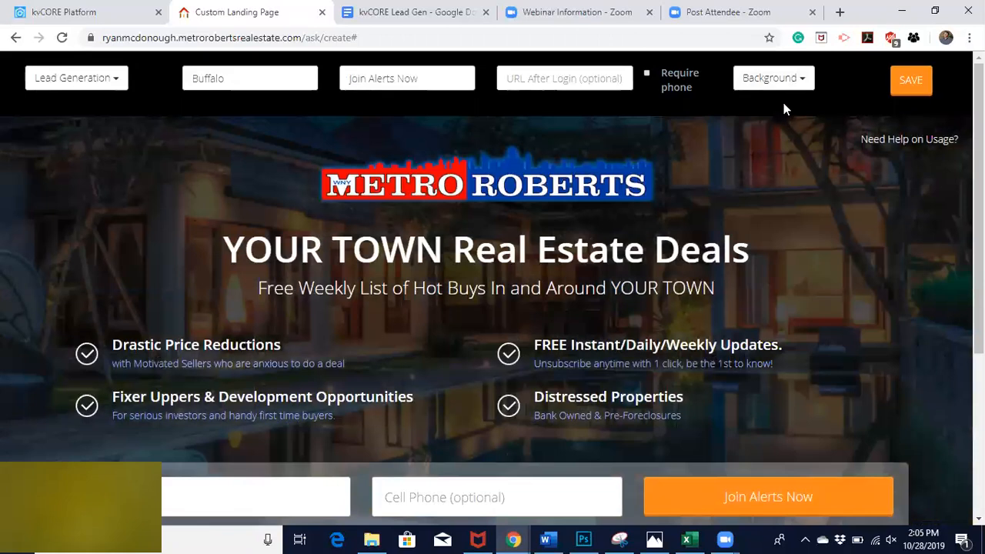
- Open the custom background option to see which image source it needs, and open a new browser tab
left_click(775, 82)
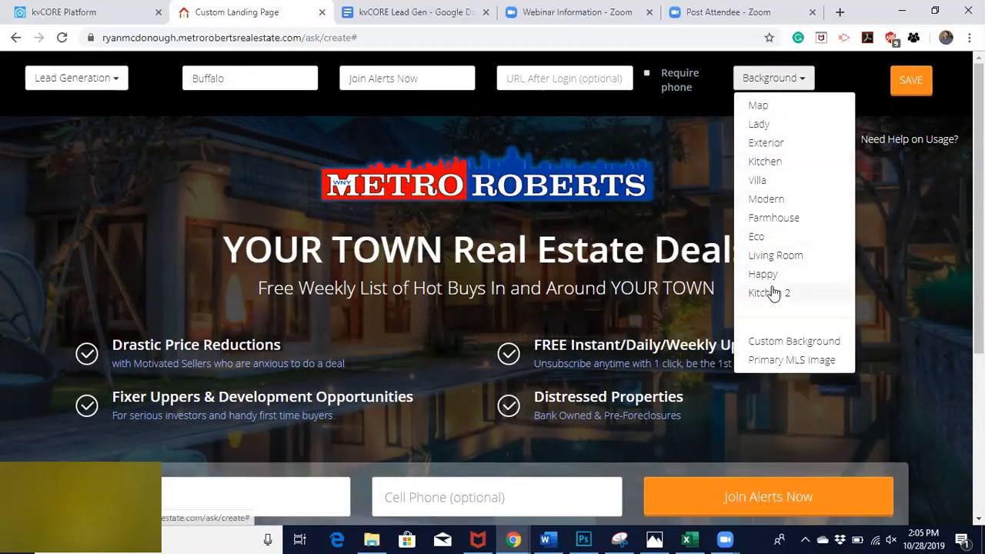
left_click(769, 347)
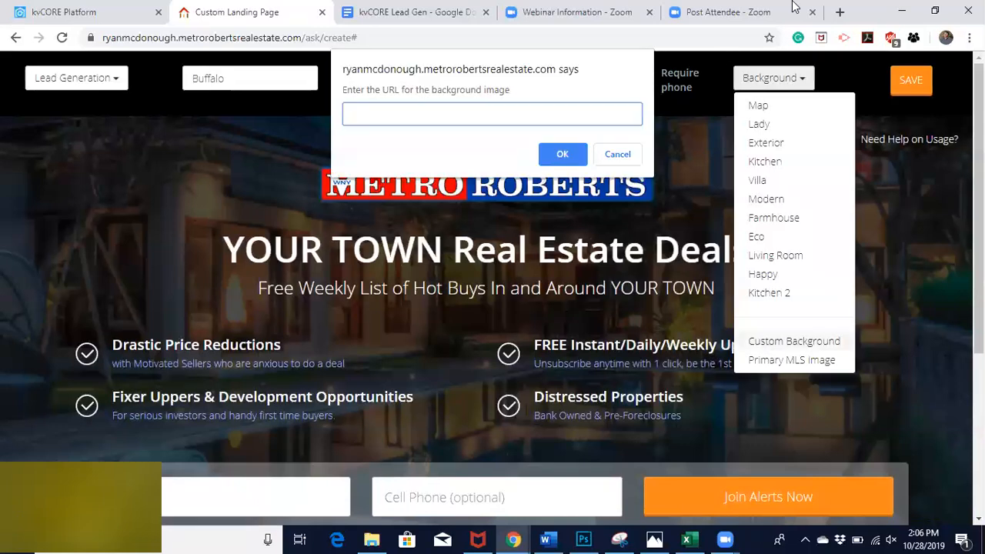
left_click(836, 11)
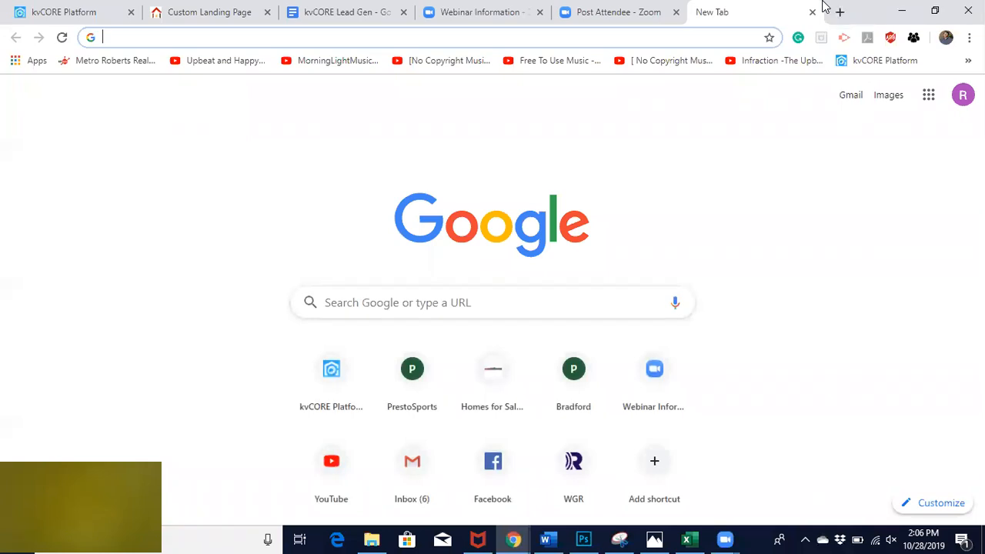
- Search Google for "Buffalo City" and show the image results
type("images")
key("Return")
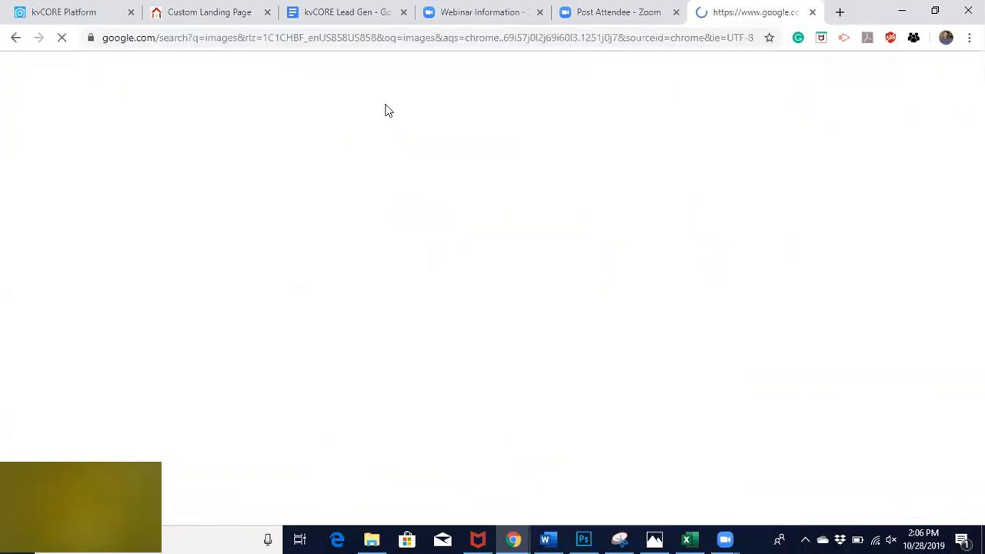
double_click(194, 84)
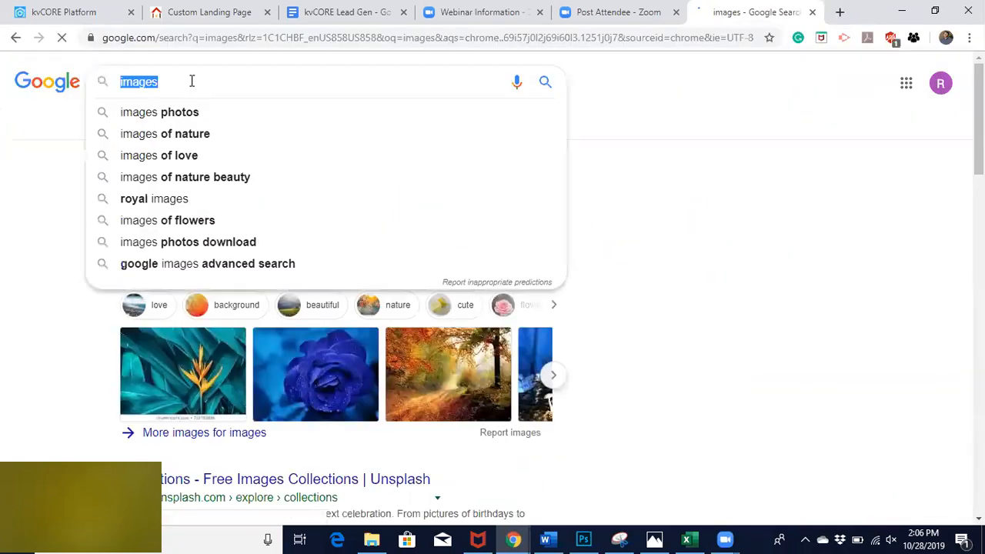
type("Buffalo ")
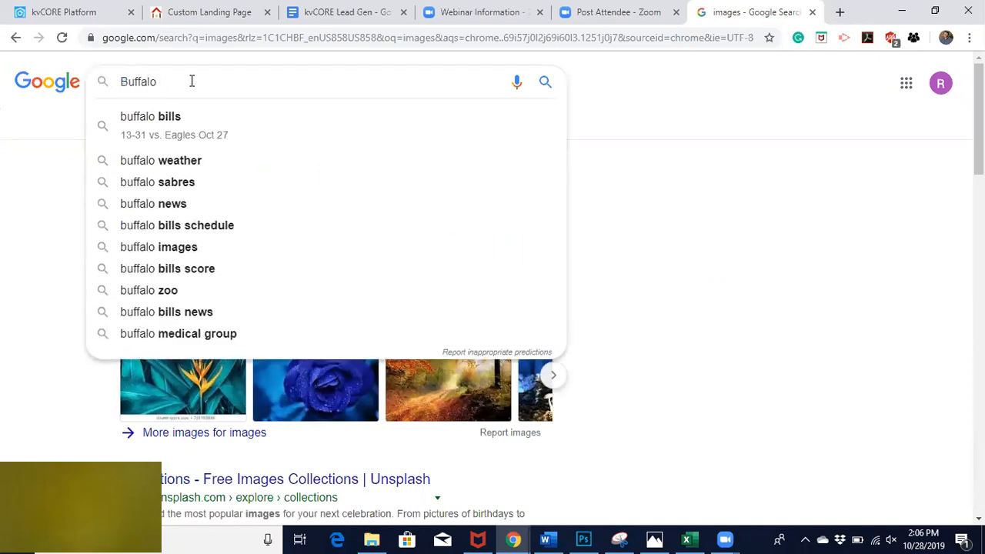
type("City")
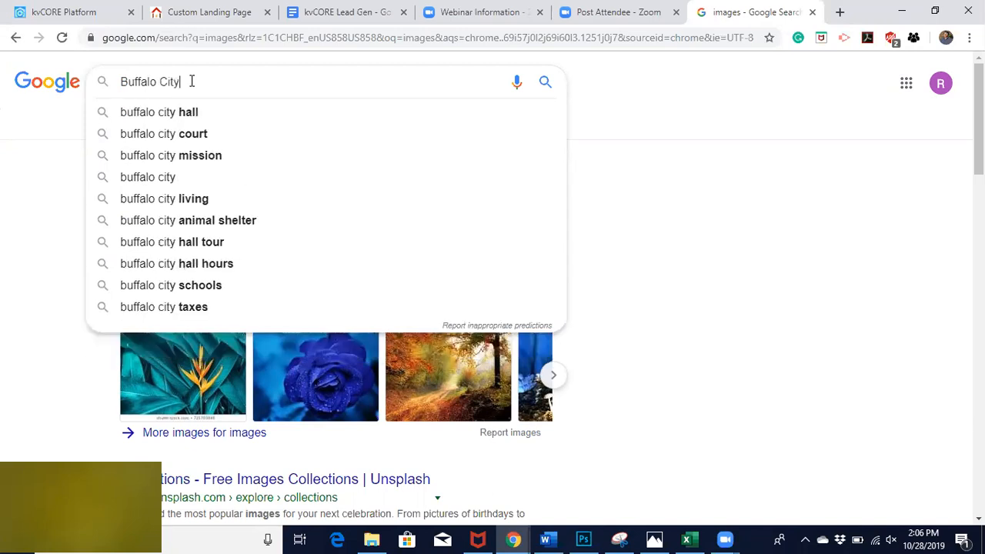
key("Return")
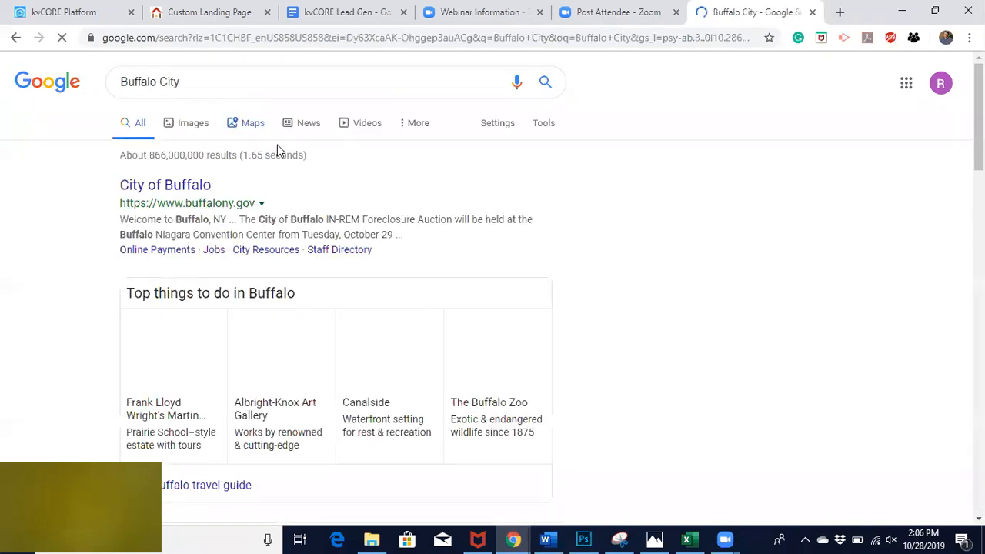
triple_click(184, 82)
left_click(183, 82)
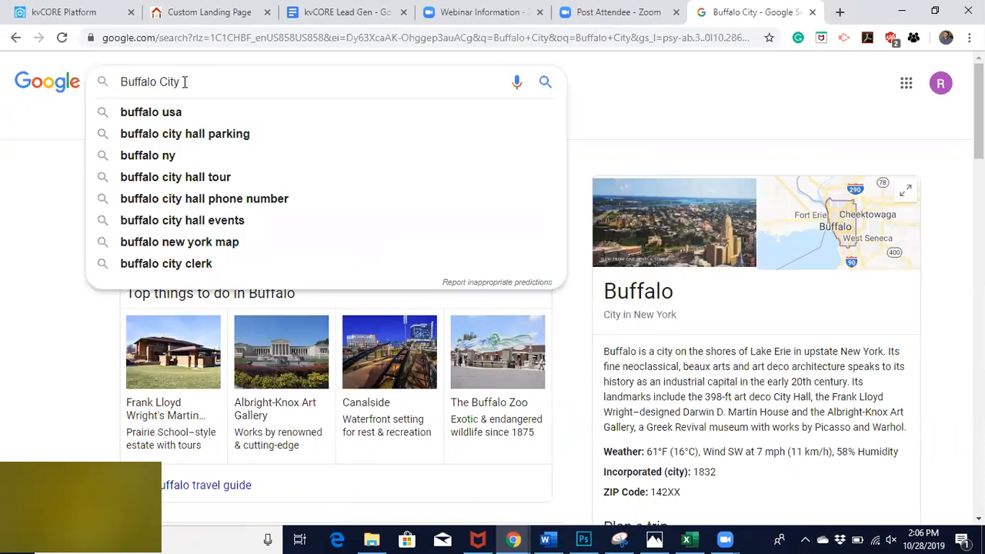
left_click(564, 94)
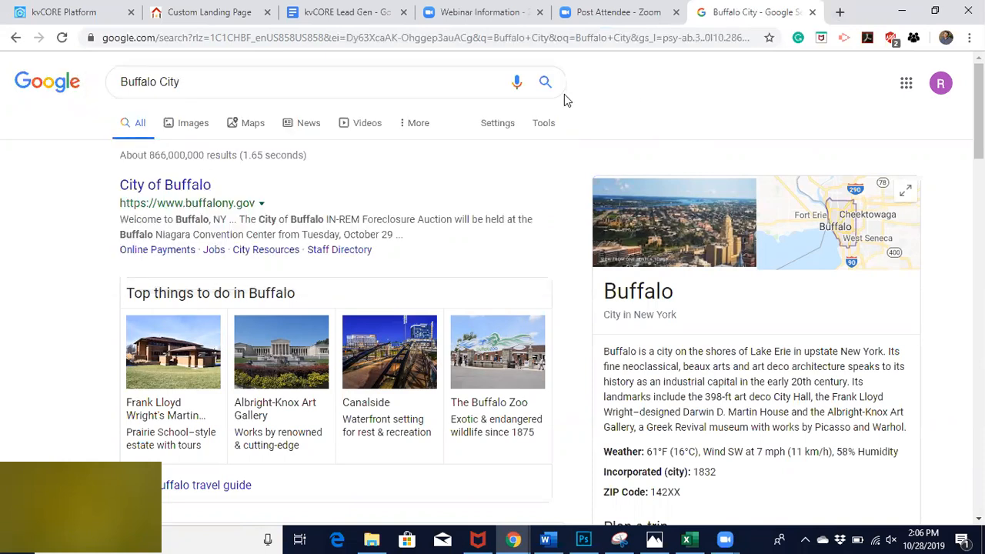
left_click(193, 131)
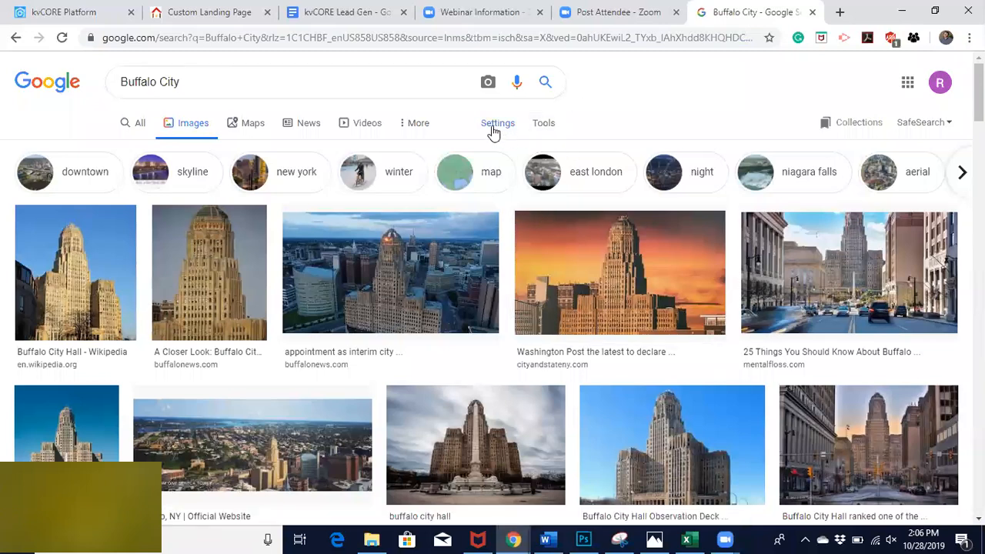
- Run an advanced image search for Buffalo City with the usage rights limited to "free to use or share"
left_click(495, 124)
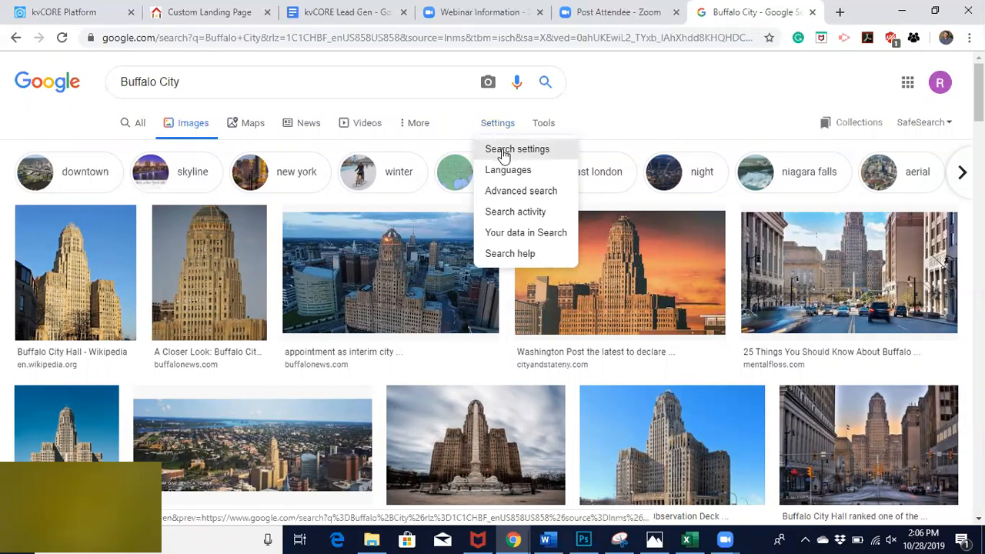
left_click(518, 192)
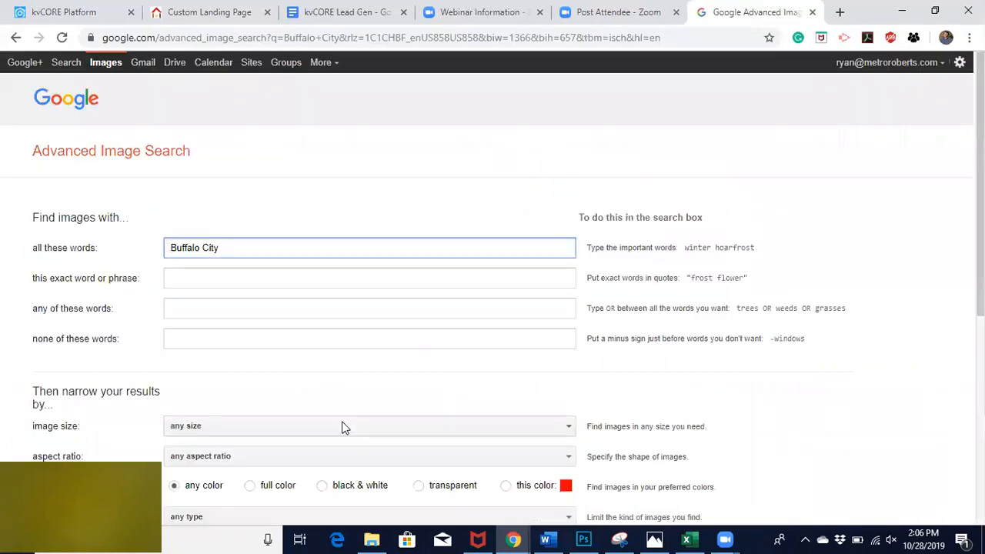
scroll(340, 426, "down", 2)
scroll(215, 421, "down", 2)
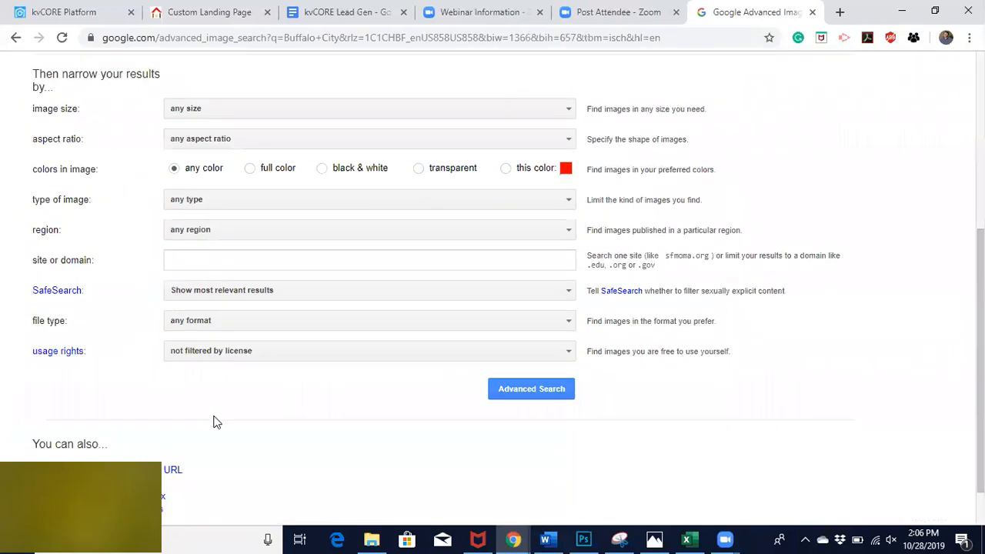
left_click(216, 352)
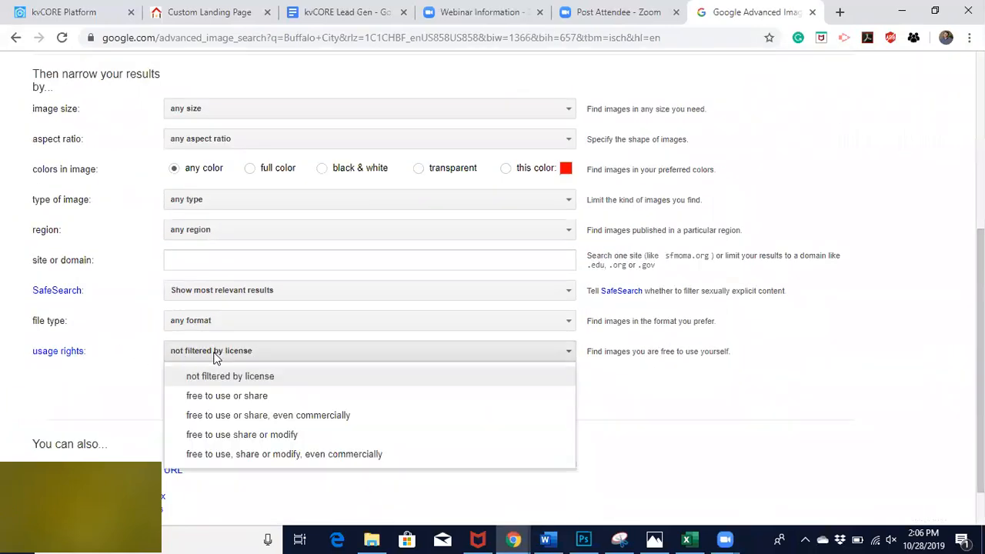
left_click(227, 401)
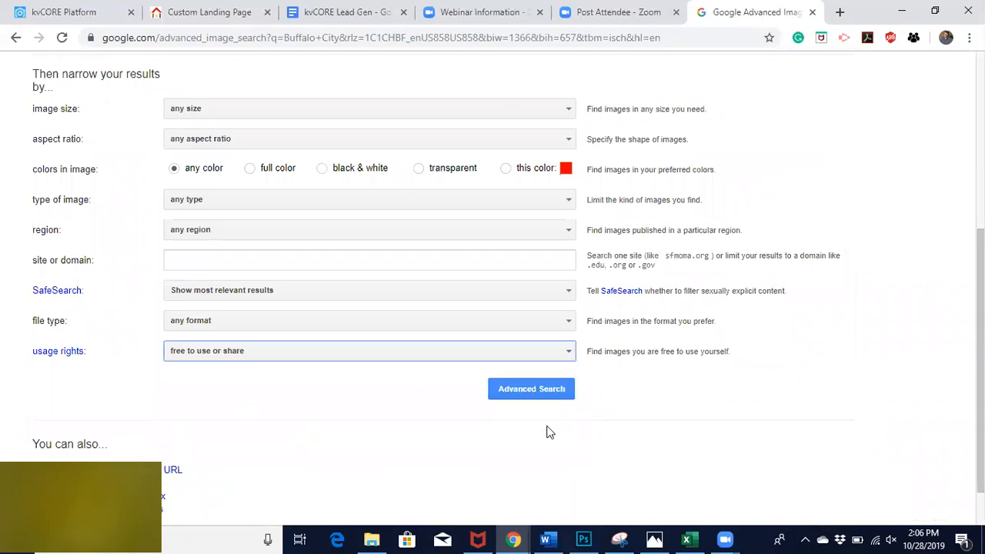
left_click(523, 386)
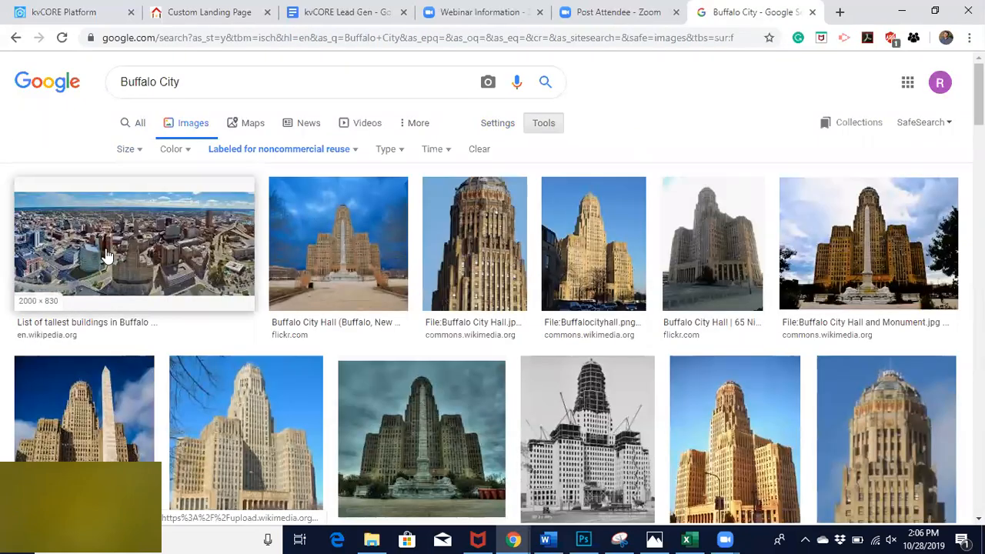
- Copy the image address of Wikipedia's aerial city photo from "List of tallest buildings in Buffalo"
left_click(124, 272)
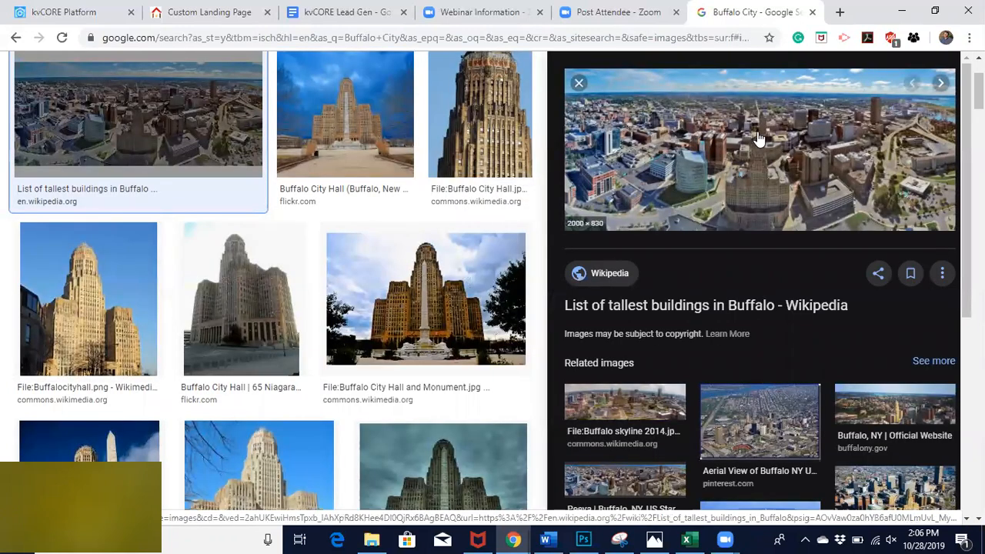
right_click(758, 139)
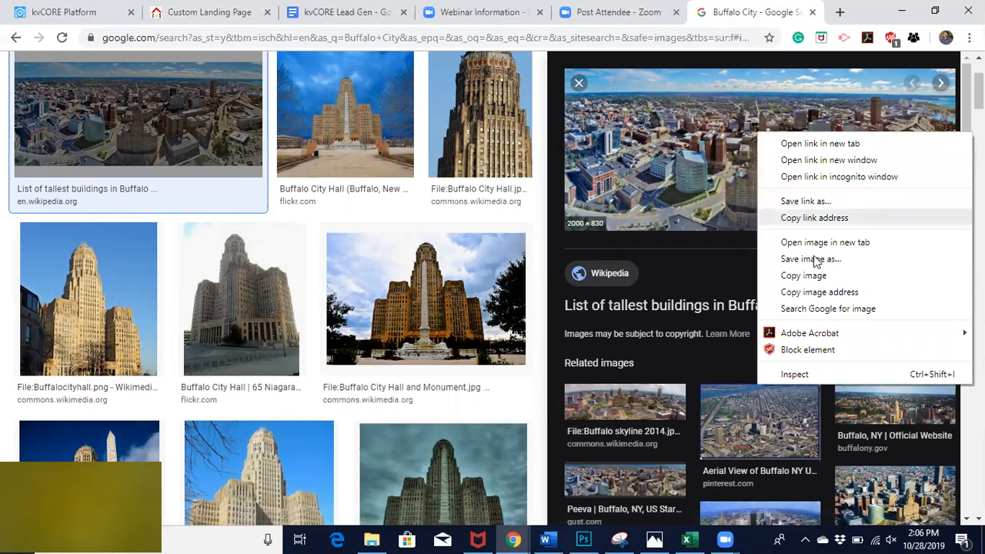
left_click(825, 295)
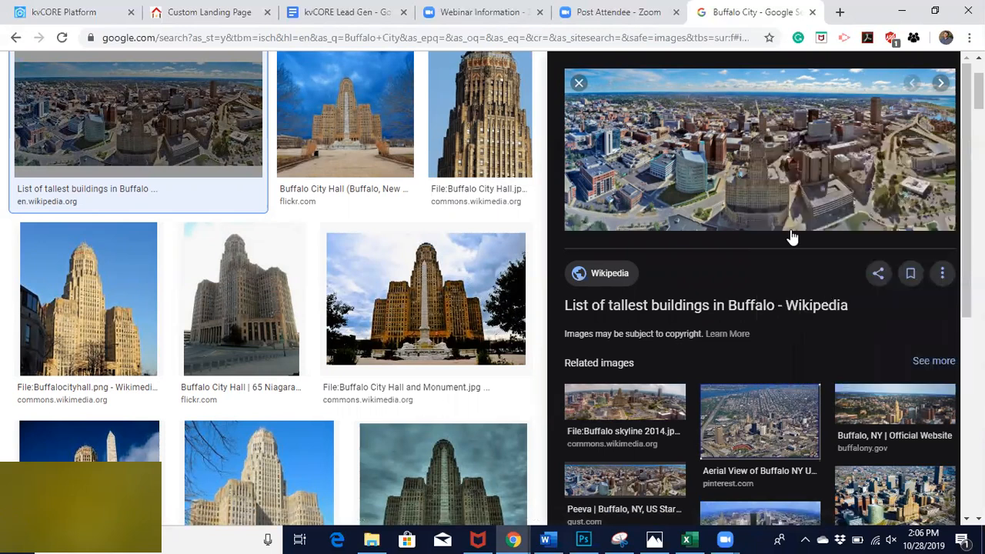
- Return to the custom landing page and set its custom background to the copied image address
left_click(631, 28)
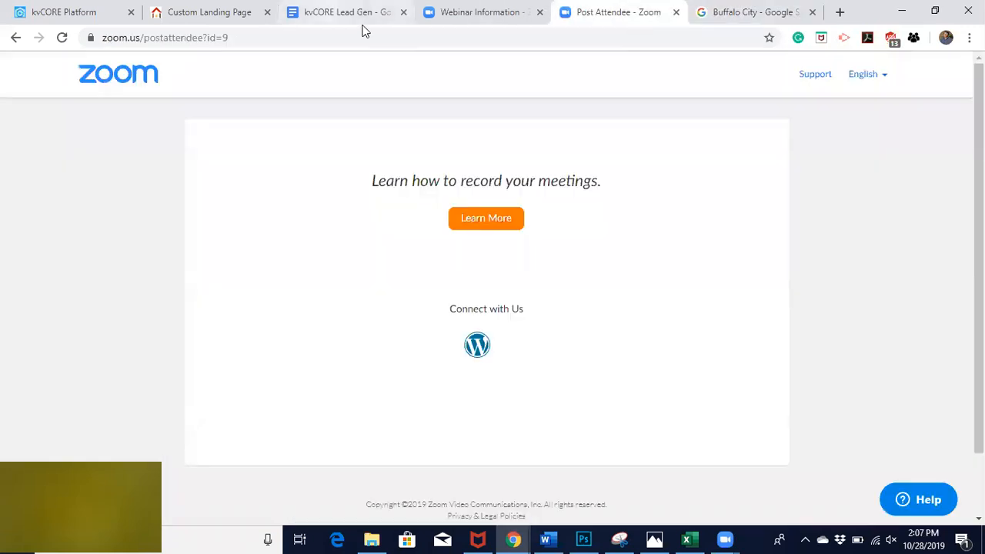
left_click(68, 6)
key("ctrl+Tab")
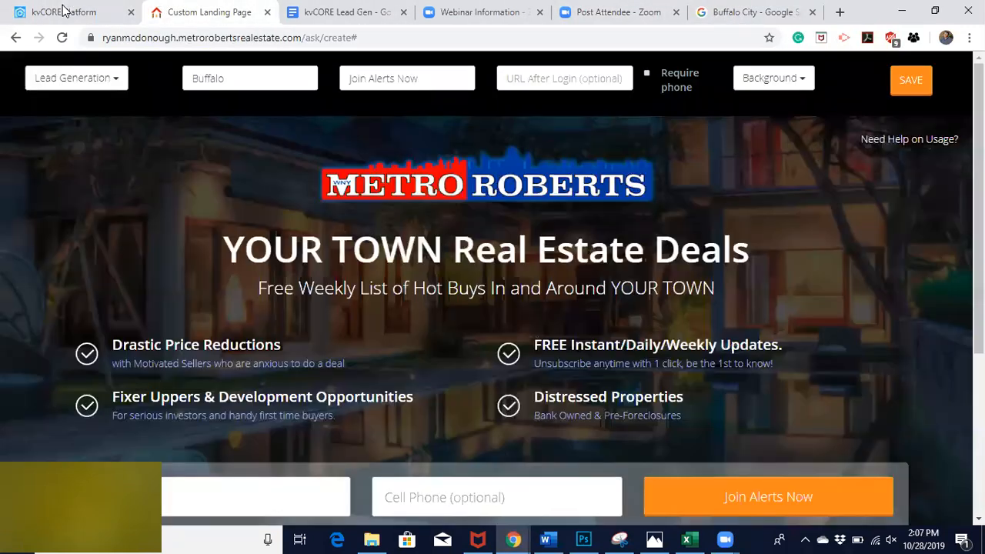
left_click(784, 78)
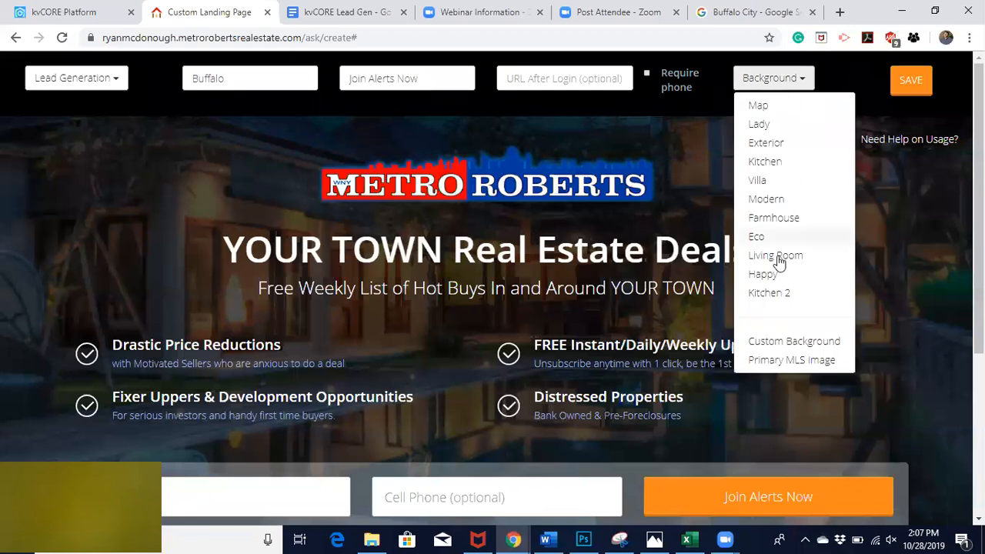
left_click(779, 341)
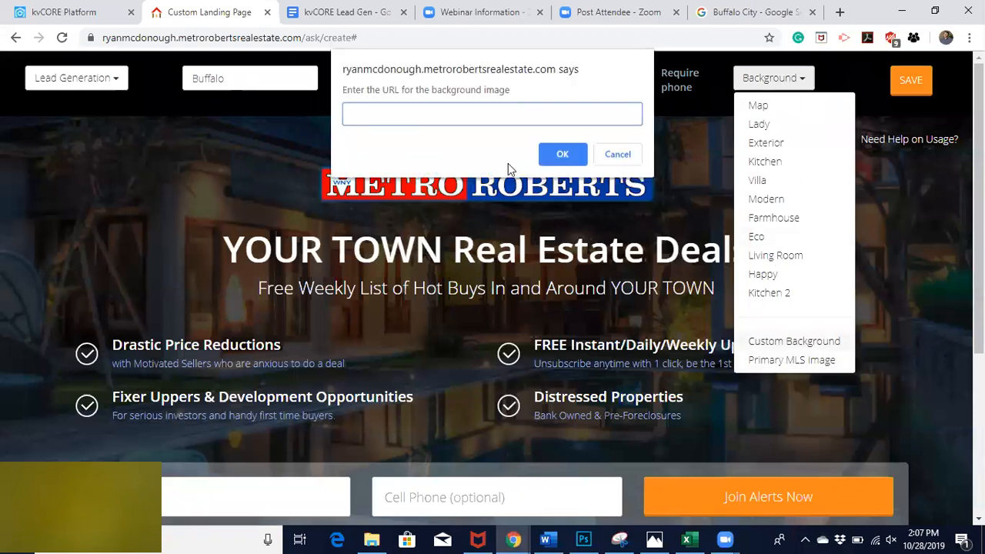
key("ctrl+v")
left_click(558, 152)
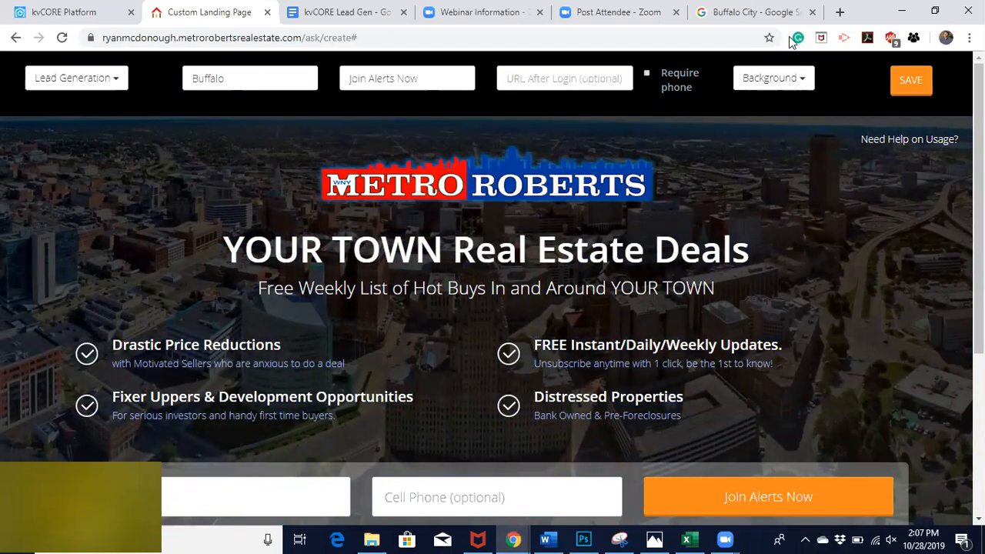
- Check the pixel size of the Buffalo photo and look at the Lead Engine page, and return to the landing page builder
left_click(780, 13)
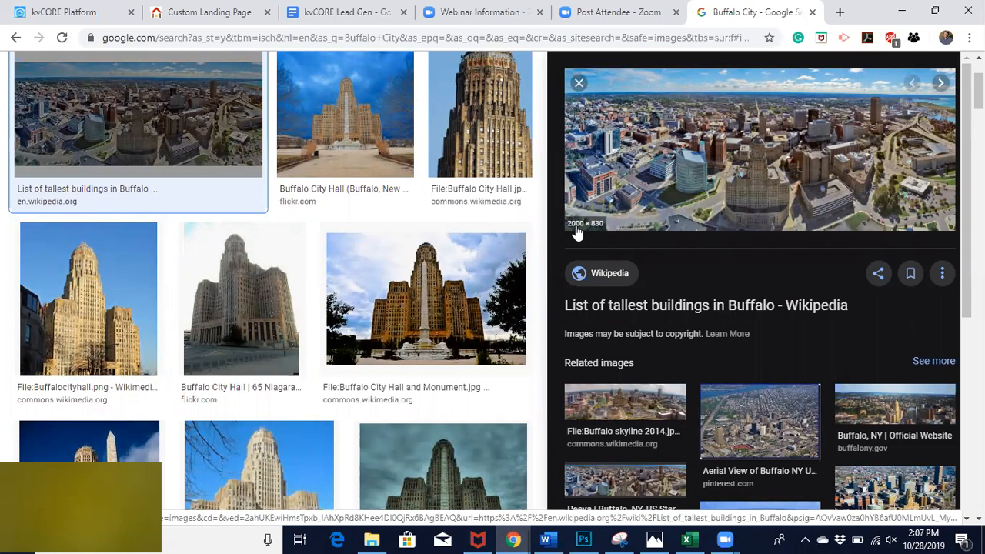
left_click(65, 12)
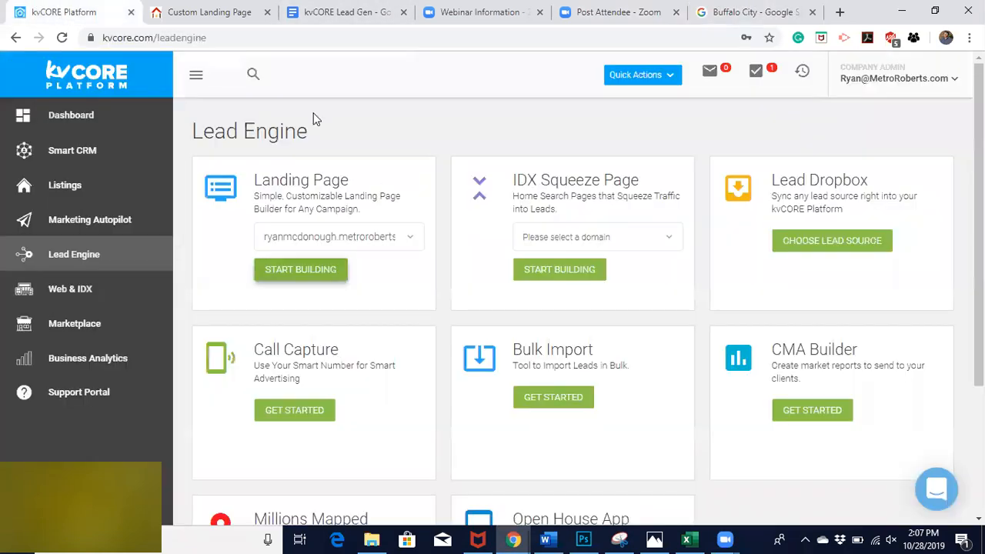
left_click(208, 12)
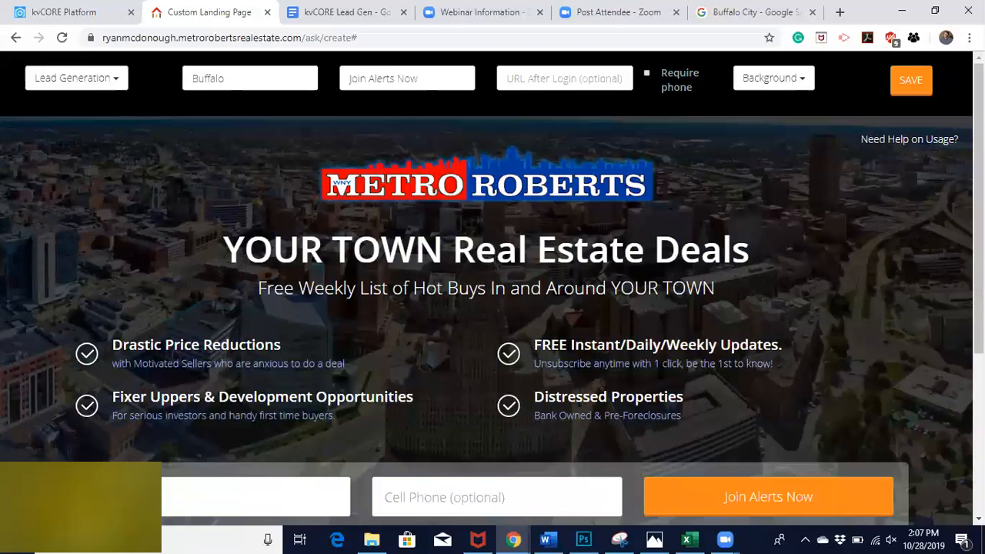
- Replace the landing page's main headline with "Don't Miss A Thing!"
triple_click(349, 246)
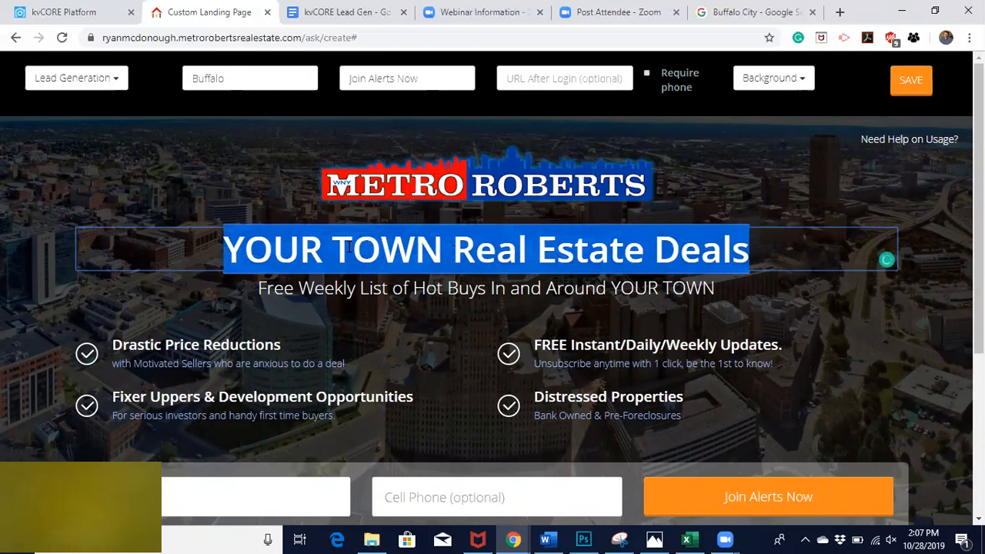
type("Don;t")
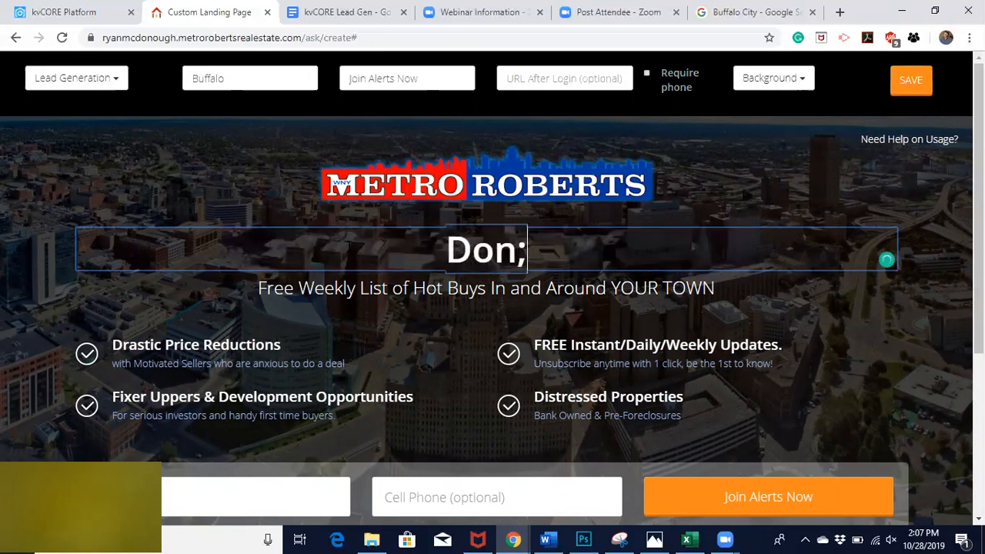
key("BackSpace")
key("BackSpace")
type("'t M")
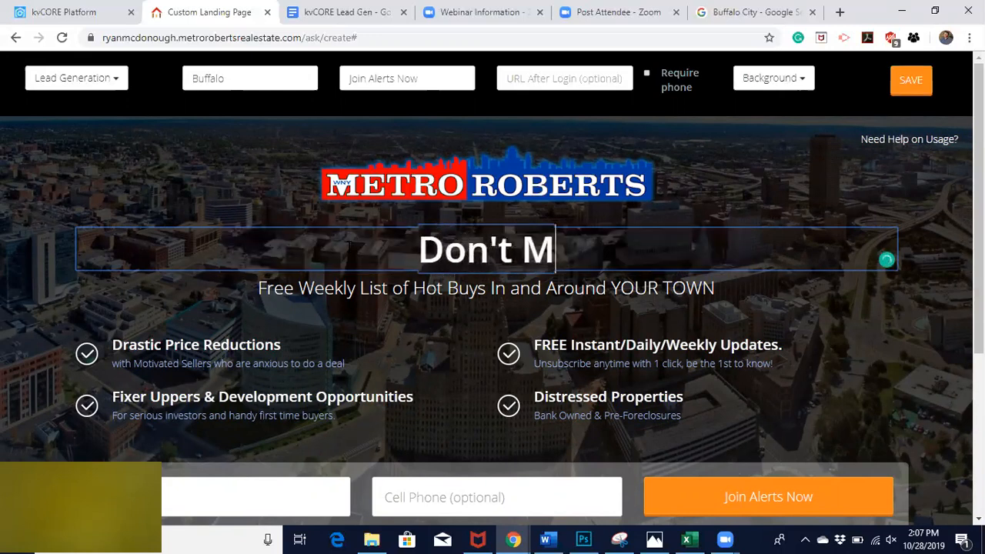
type("iss A Thing!")
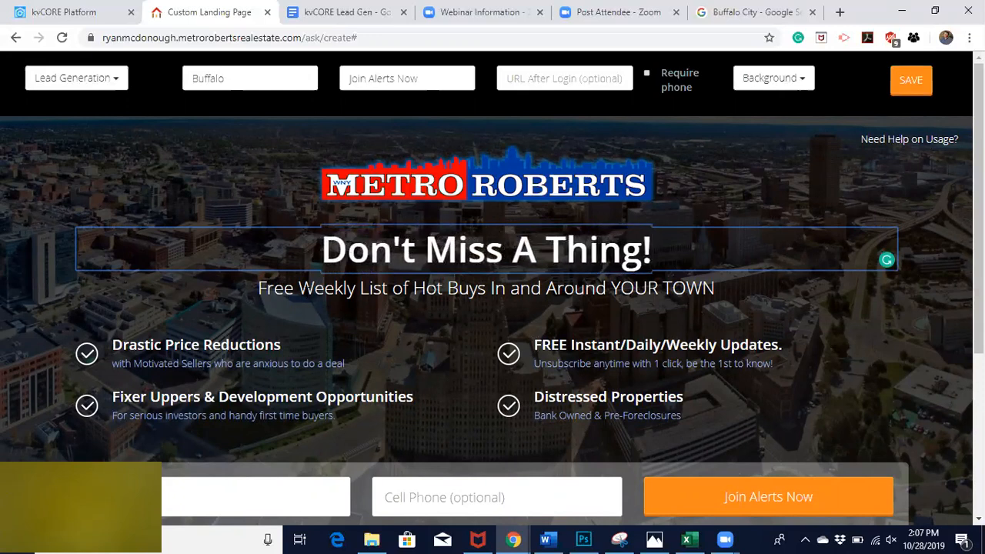
- Remove the "Free Weekly List of Hot Buys" subheadline and re-enter the main headline as "Don't Miss A Thing!"
left_click(299, 296)
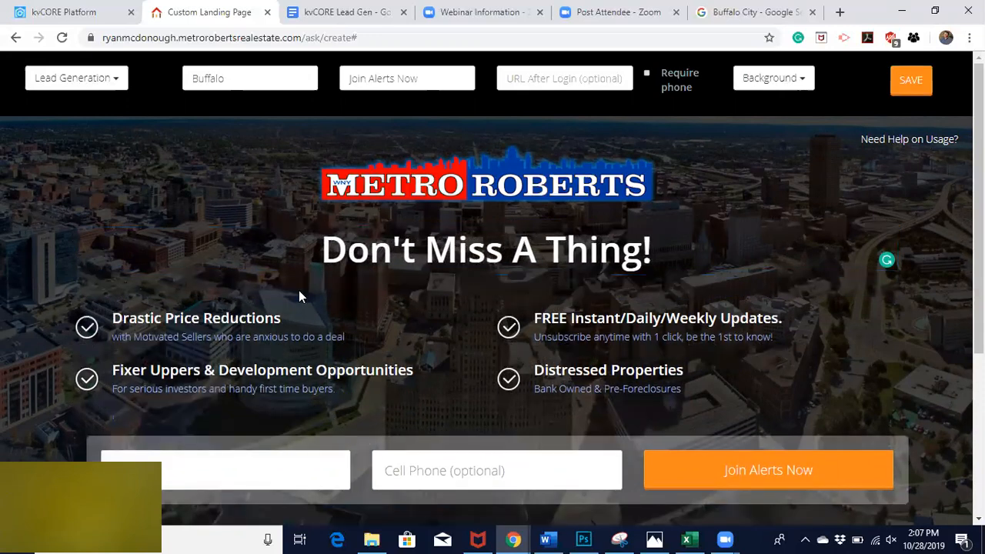
left_click(380, 275)
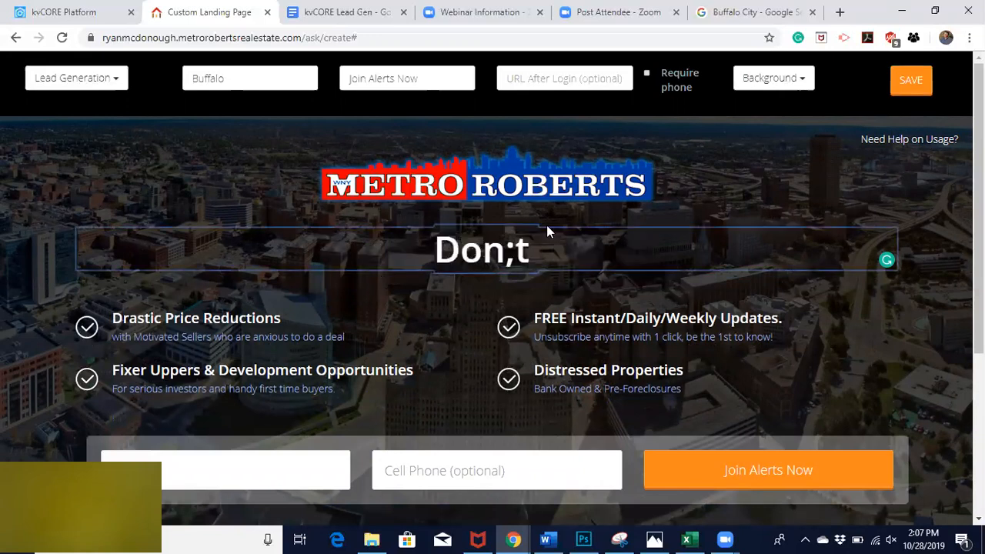
left_click_drag(539, 250, 419, 255)
type("Don")
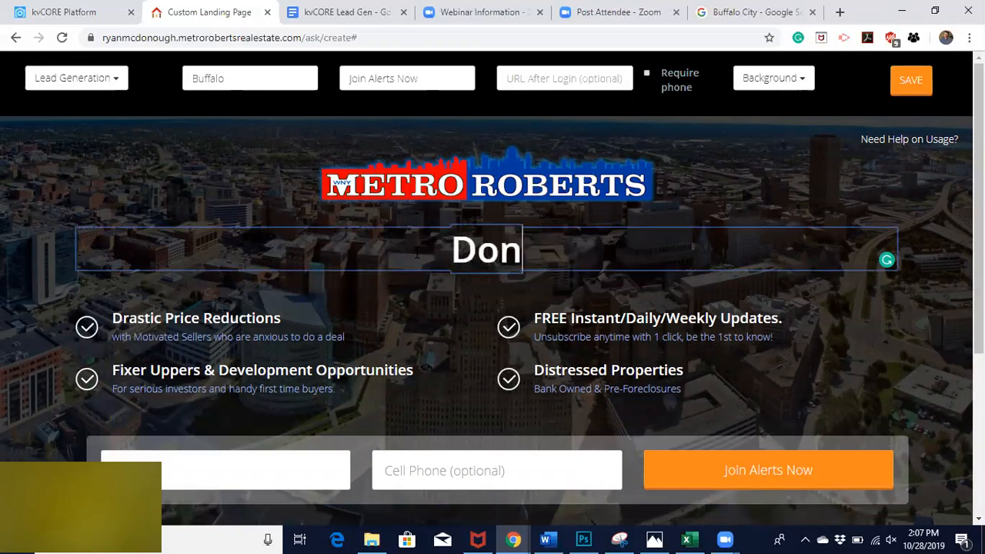
type("'t Miss A")
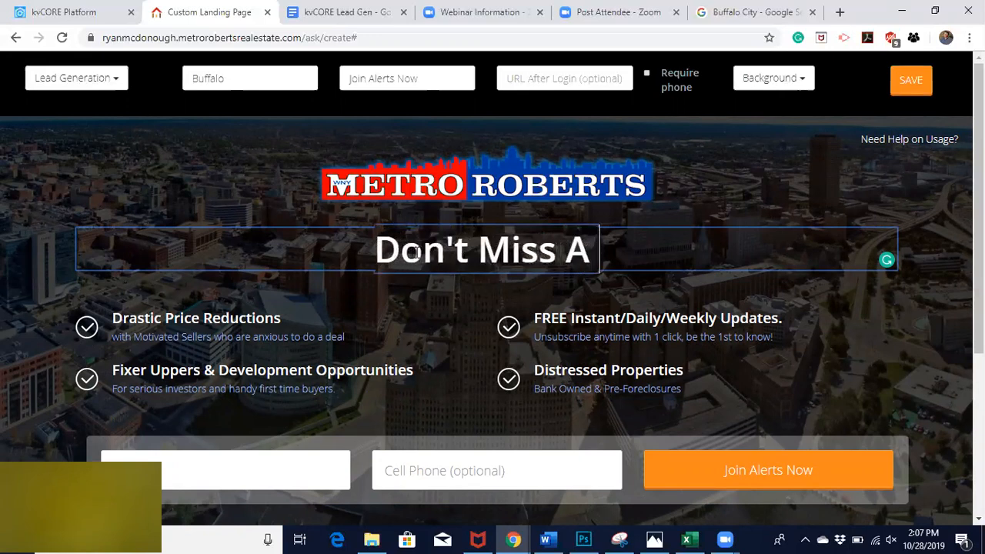
type(" Thing!")
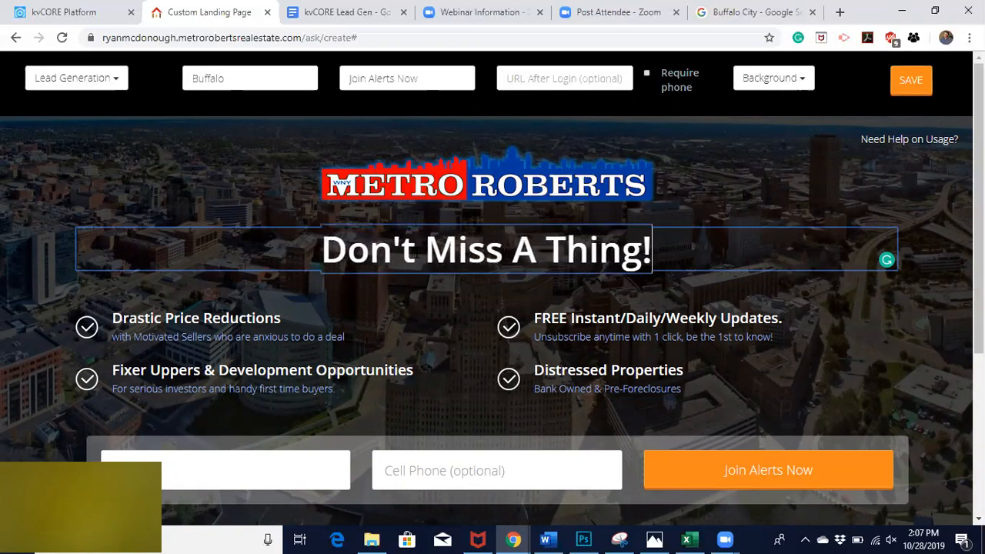
- Add a second headline line reading "Subscribe for Weekly Buffalo Real Estate Updates"
key("Return")
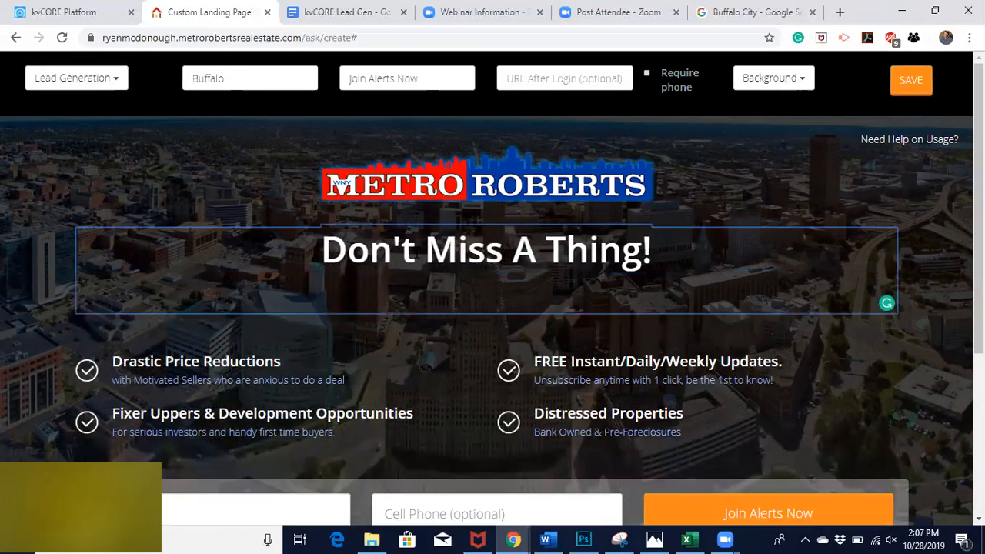
type("su")
key("BackSpace")
key("BackSpace")
type("S")
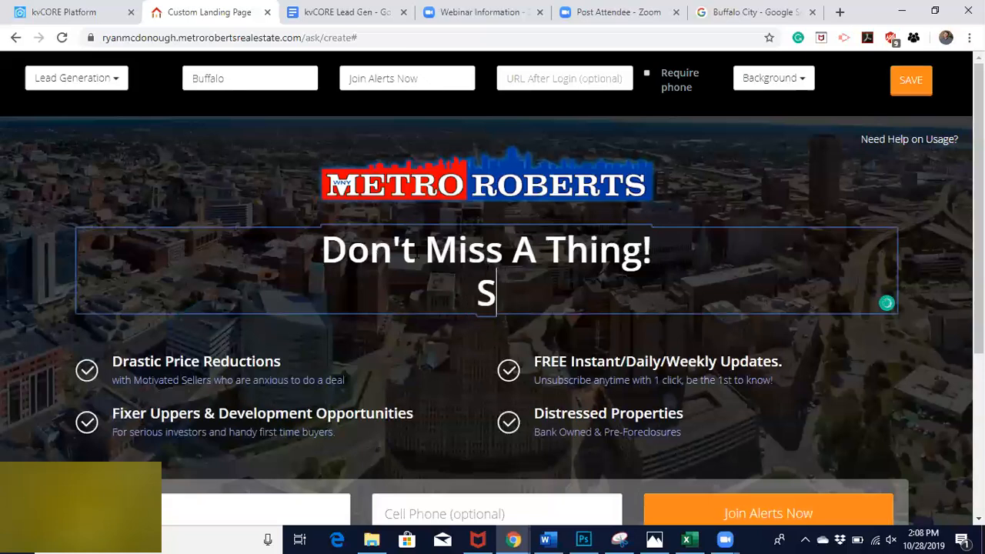
type("ubs")
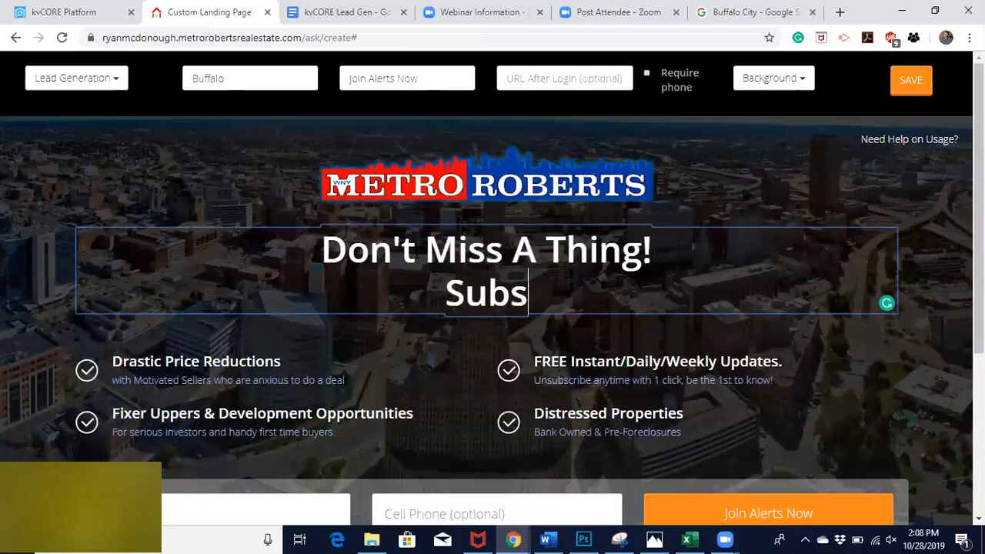
type("cribe for ")
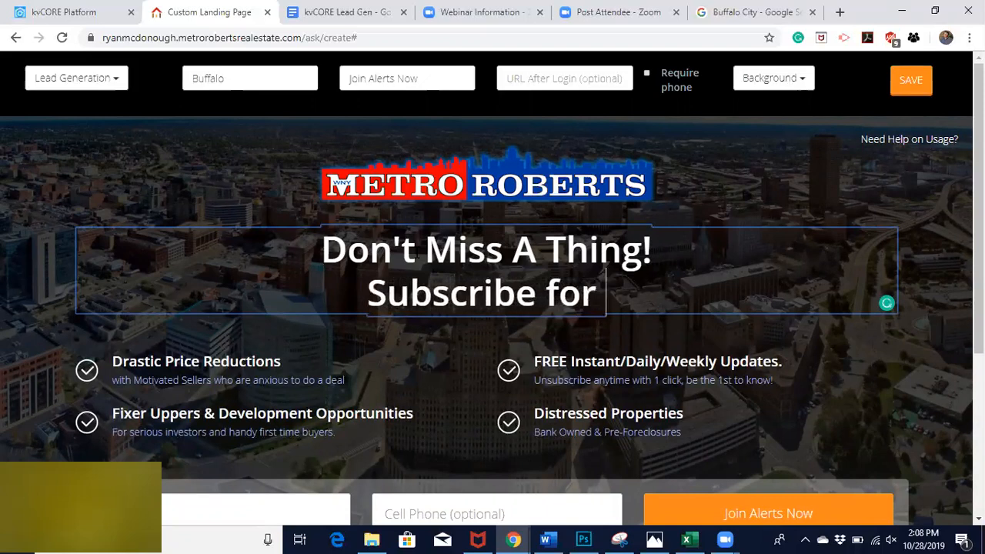
type("Weekly ")
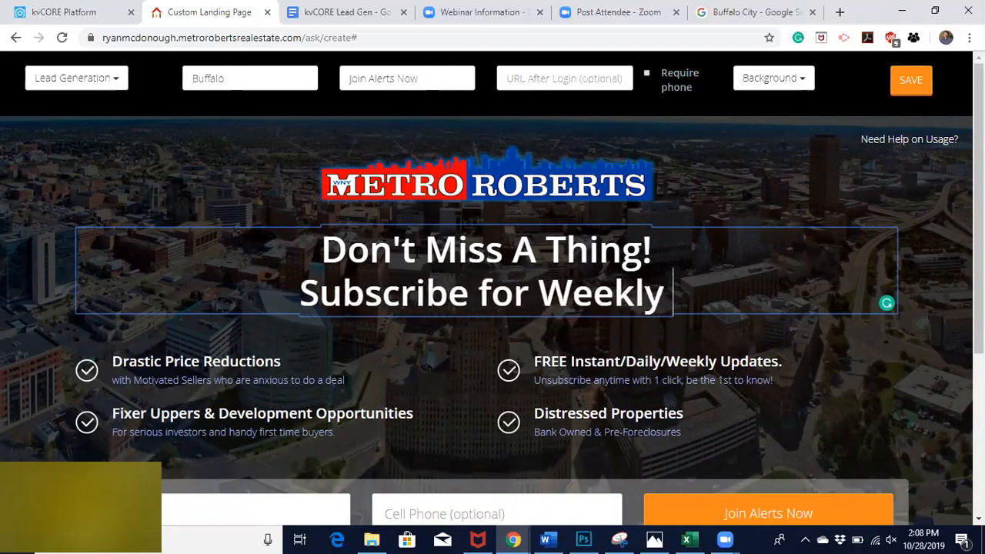
type("Buffalo ")
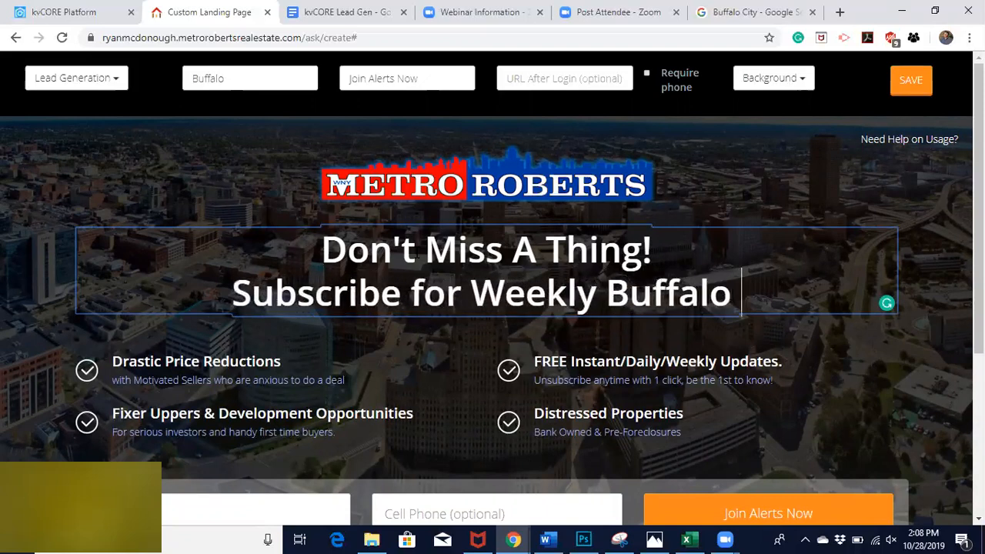
type("Real Esatat")
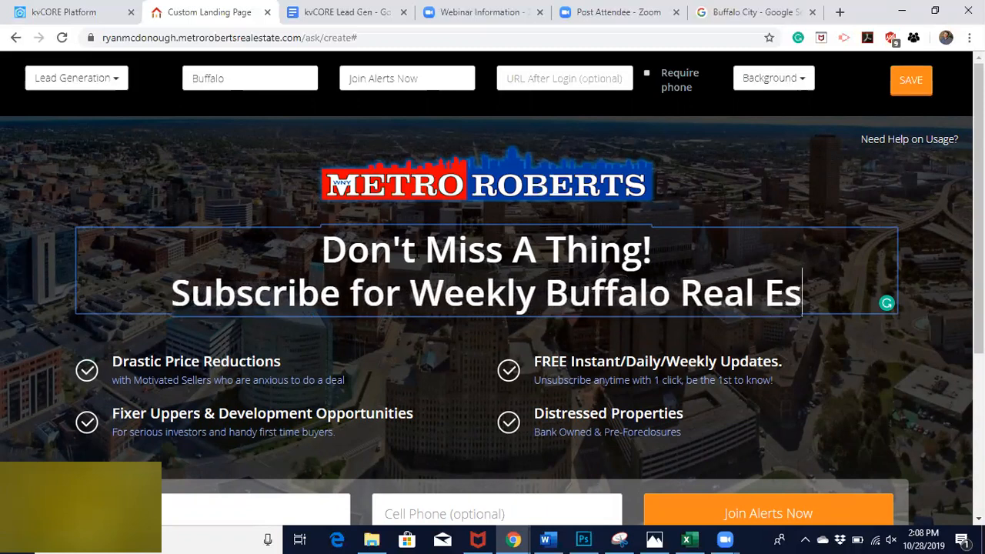
key("BackSpace")
key("BackSpace")
key("BackSpace")
key("BackSpace")
type("t")
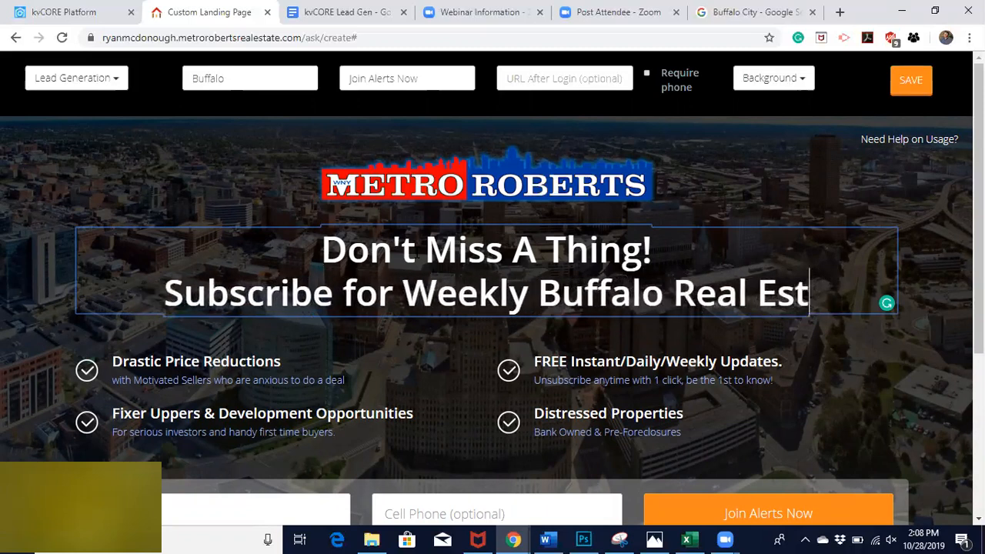
type("ate Updates")
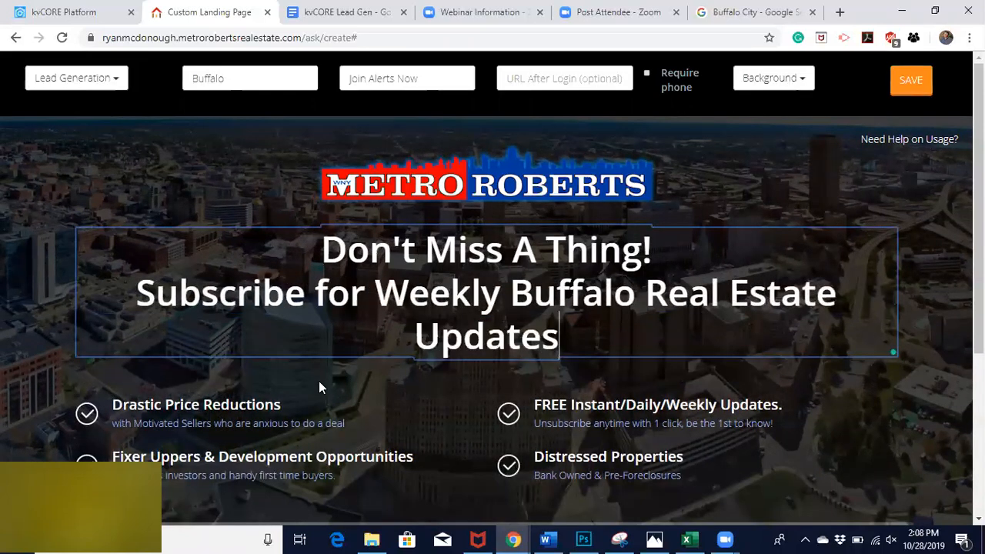
- Shorten the "FREE Instant/Daily/Weekly Updates." bullet heading to "FREE Weekly Updates."
scroll(319, 381, "down", 2)
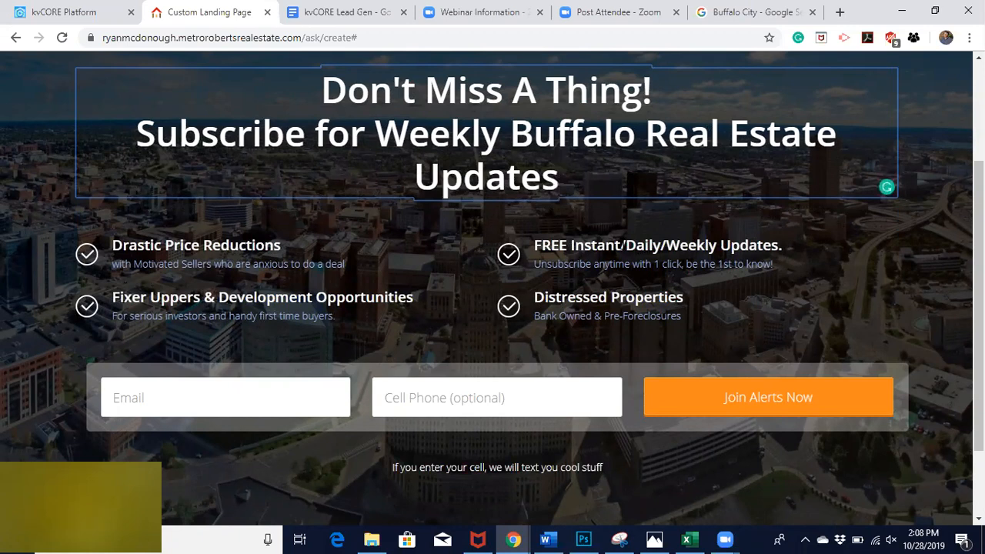
left_click(620, 245)
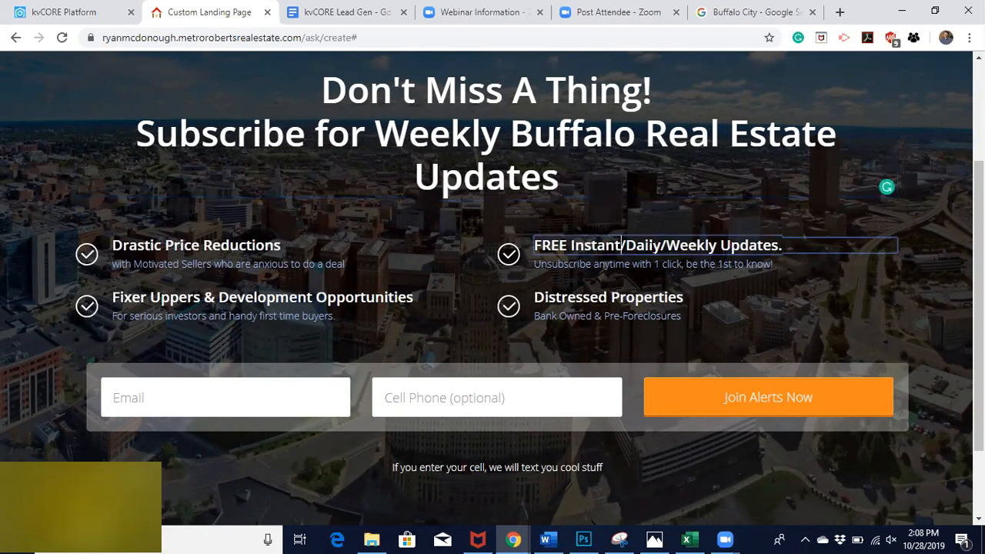
left_click_drag(666, 245, 571, 246)
key("BackSpace")
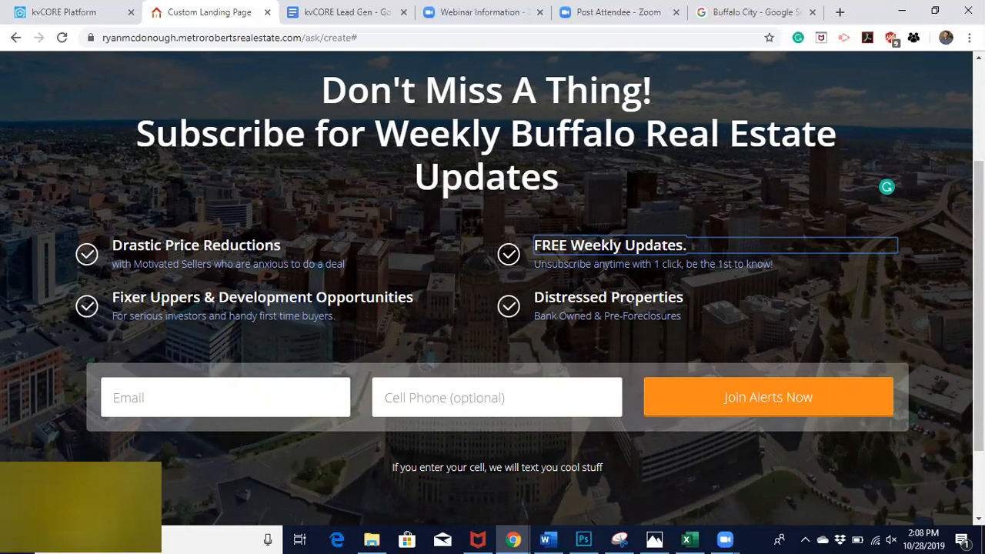
- Replace the "Distressed Properties" bullet heading with "Various News and Trends"
left_click(606, 299)
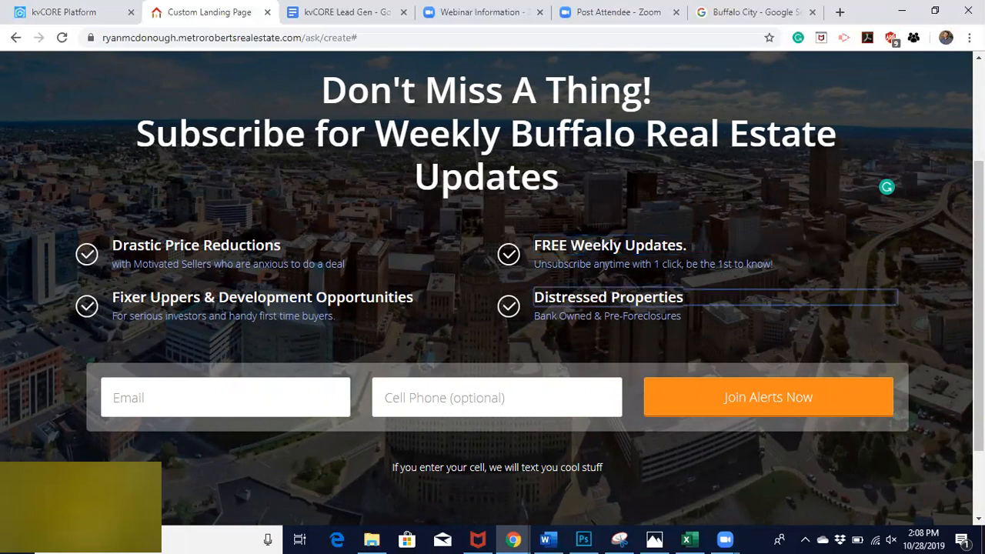
left_click_drag(683, 297, 531, 307)
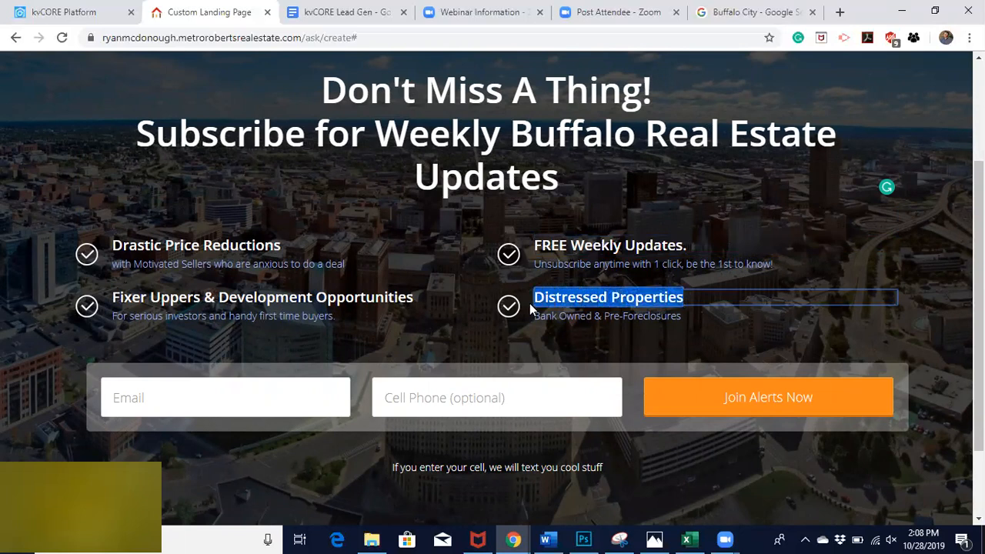
type("Vario")
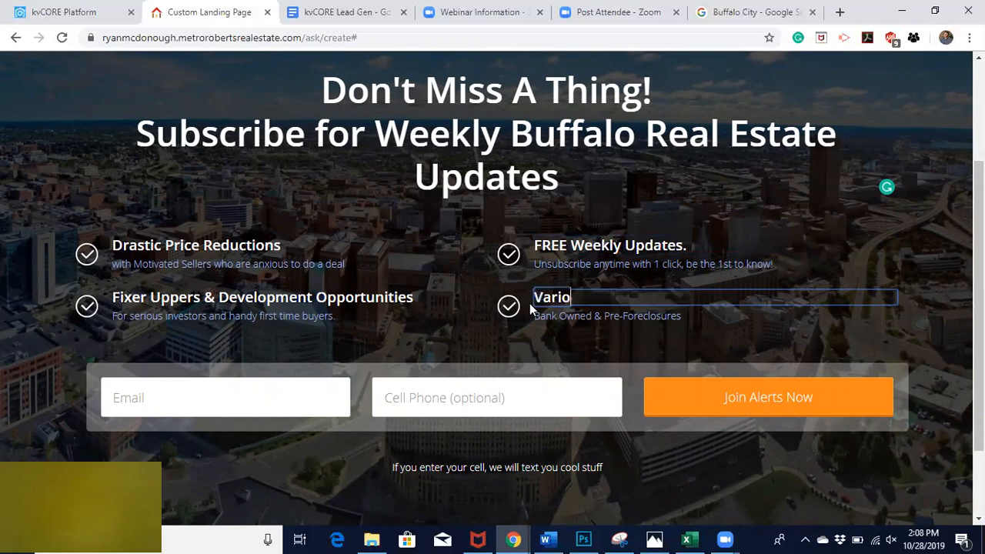
type("us New")
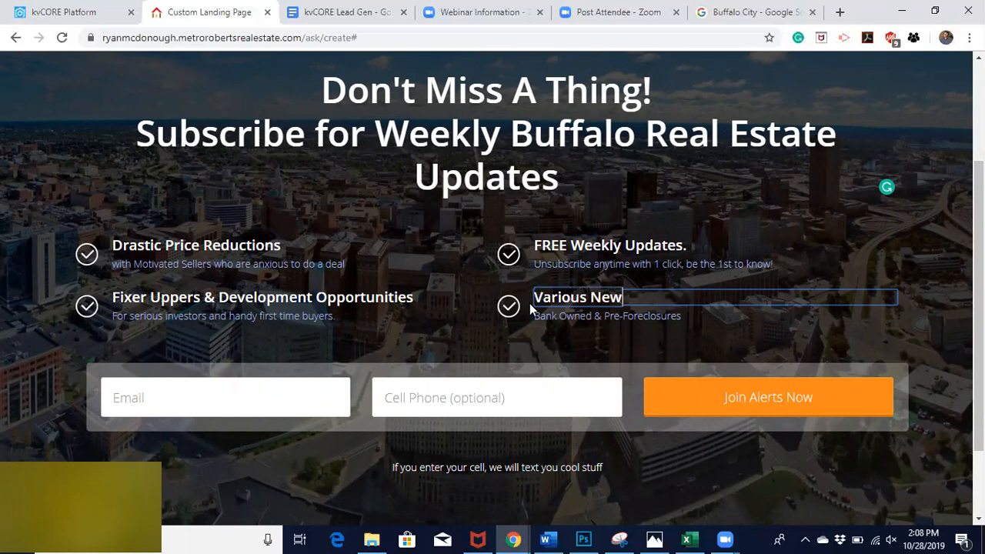
type("s and Trends")
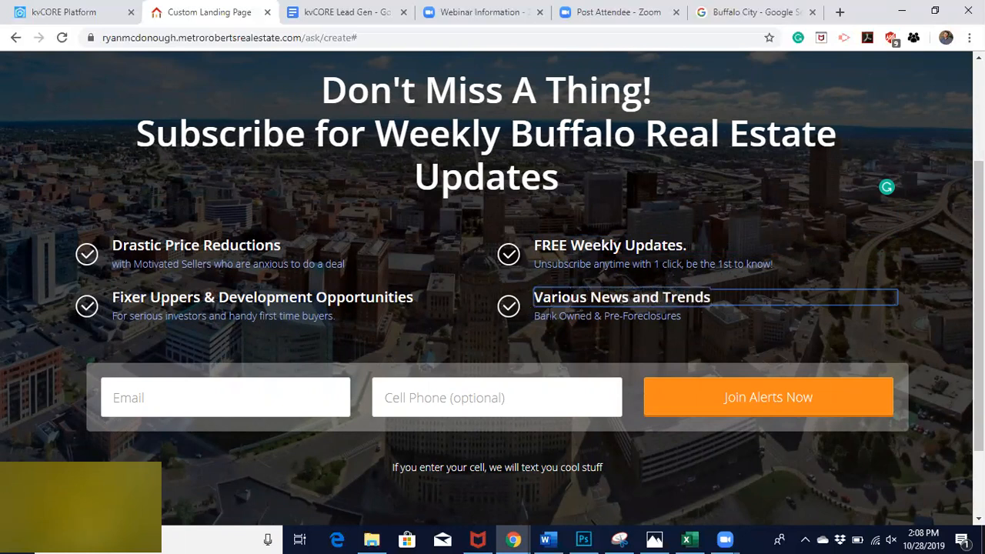
- Delete the whole bullet below "FREE Weekly Updates.", including its "Bank Owned & Pre-Foreclosures" subtext
left_click(552, 315)
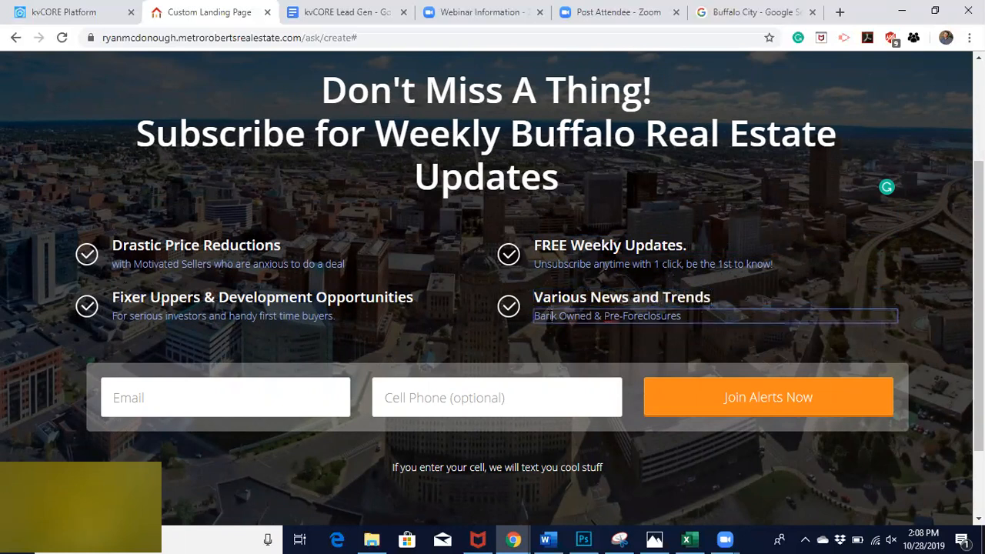
left_click_drag(682, 315, 530, 313)
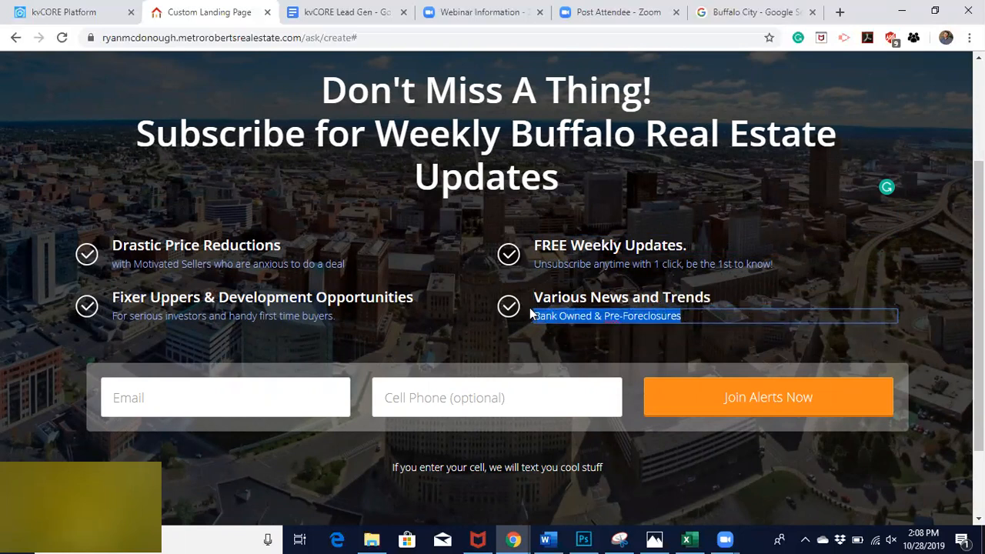
key("BackSpace")
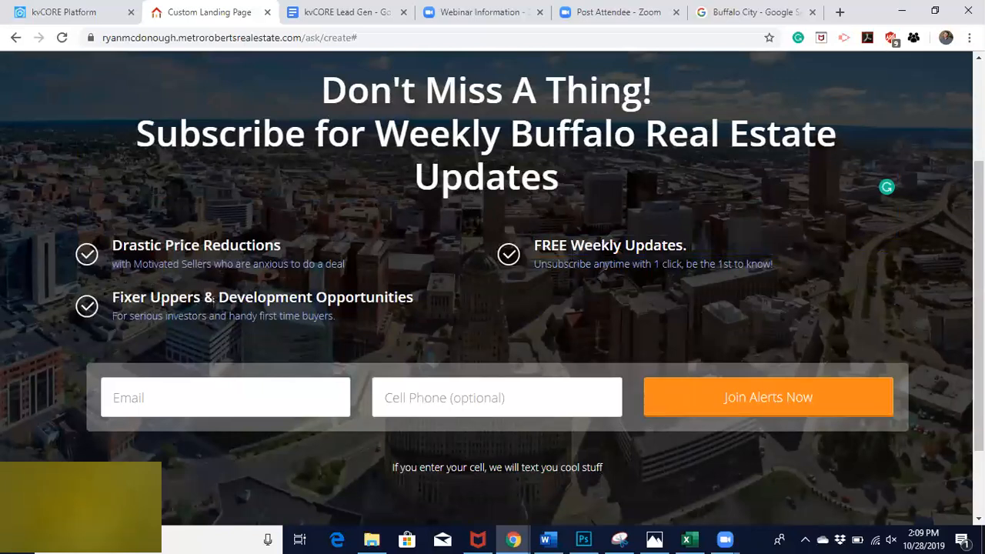
- Replace the "Fixer Uppers & Development Opportunities" bullet heading with "Market News and Trends"
left_click(243, 297)
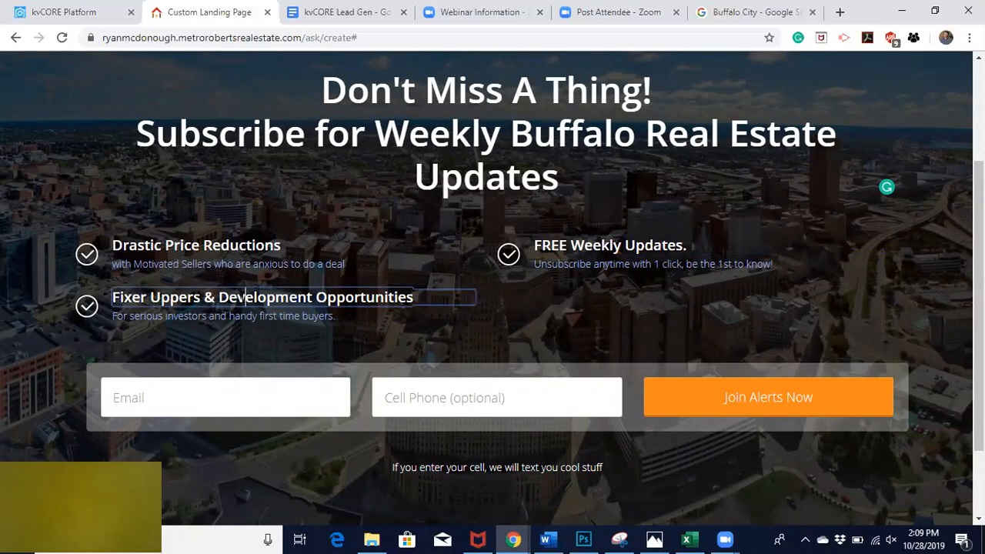
left_click_drag(415, 297, 97, 285)
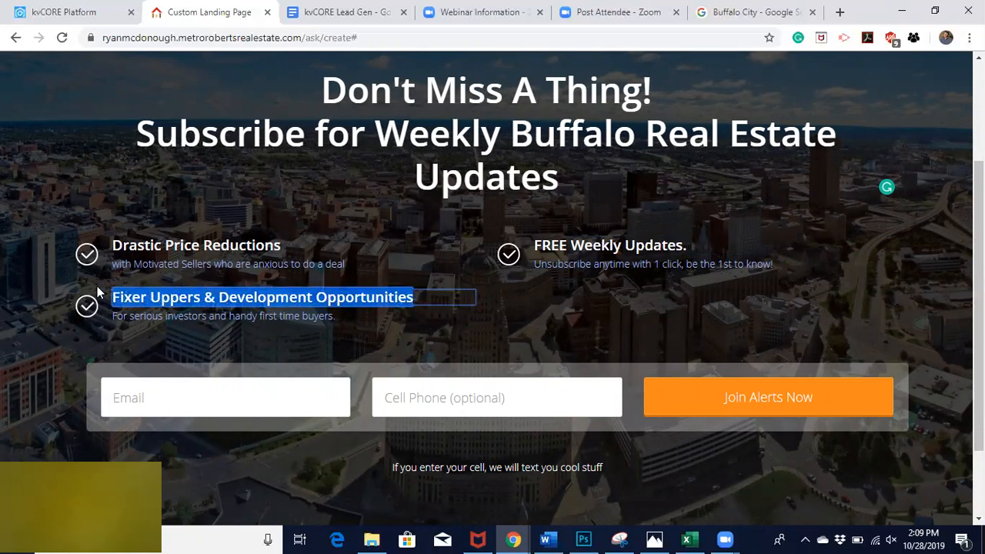
type("Market n")
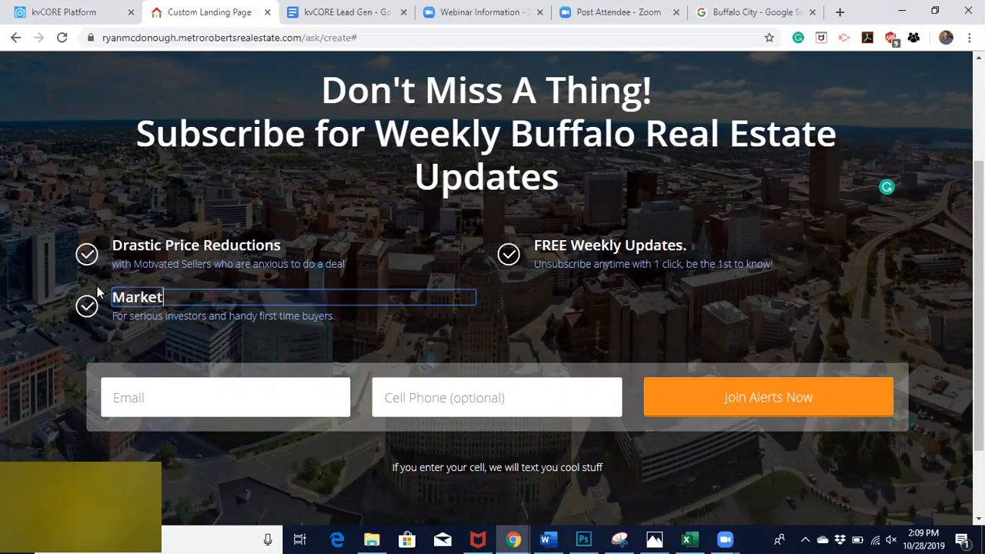
key("BackSpace")
type("news")
key("BackSpace")
key("BackSpace")
key("BackSpace")
key("BackSpace")
type("News a")
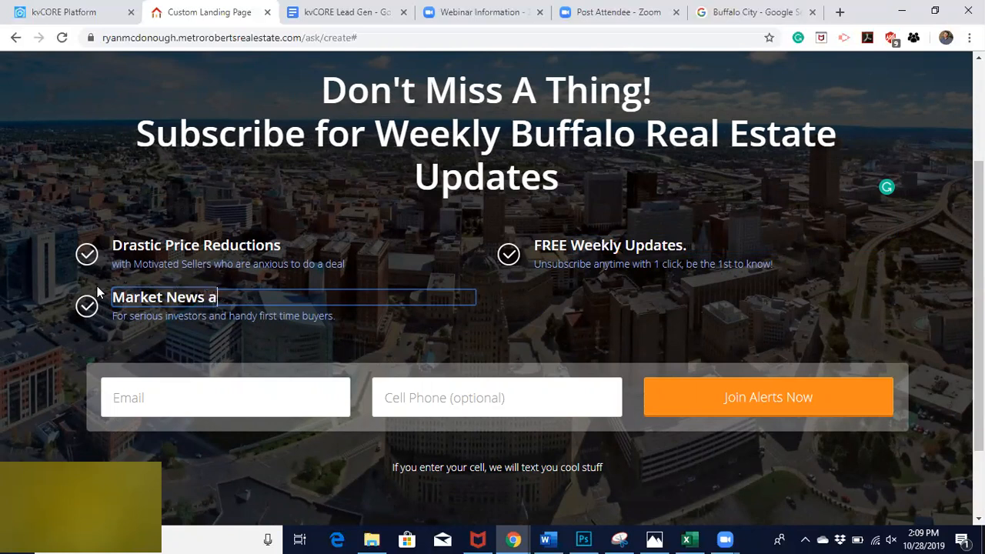
type("nd Trends")
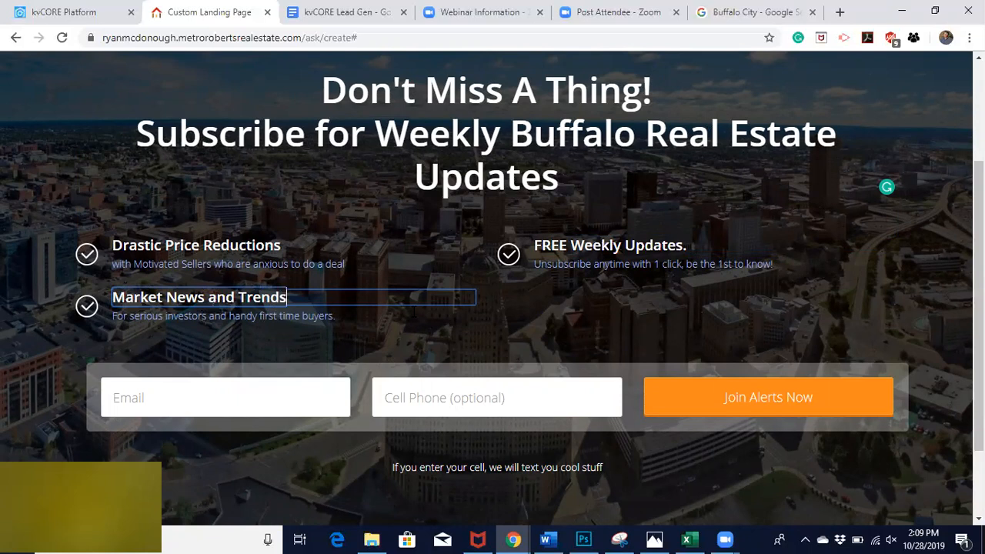
- Save the landing page and accept the warning that it cannot be edited again
scroll(676, 367, "up", 2)
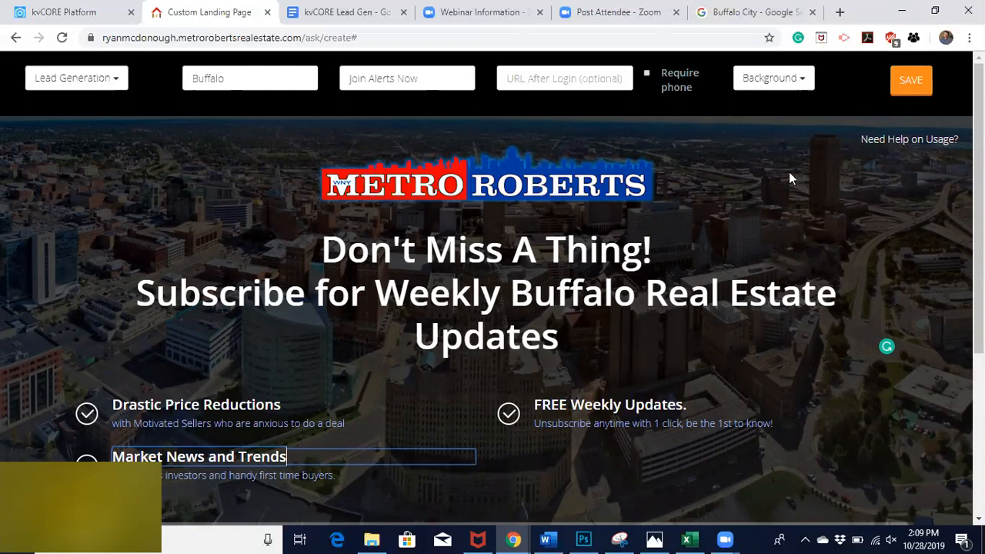
left_click(910, 80)
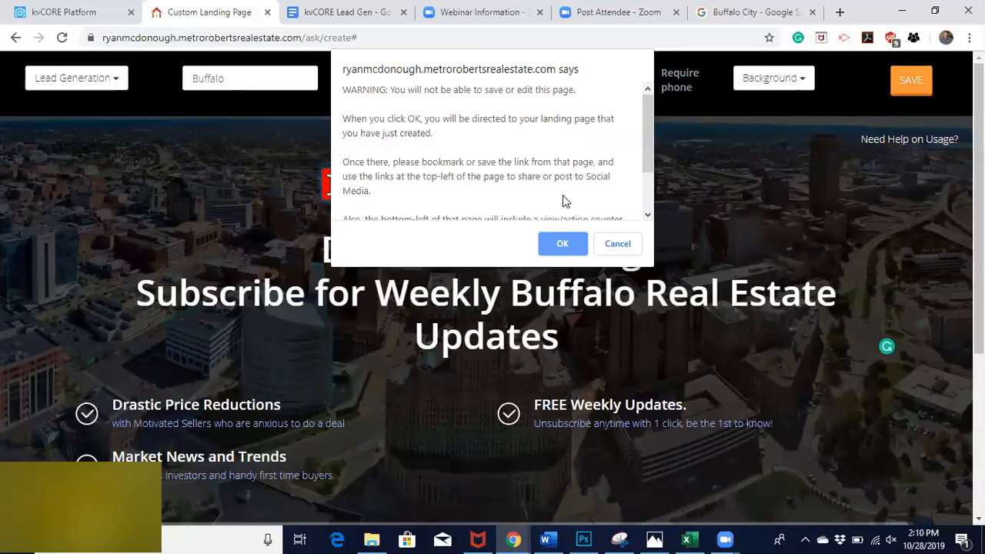
left_click(563, 243)
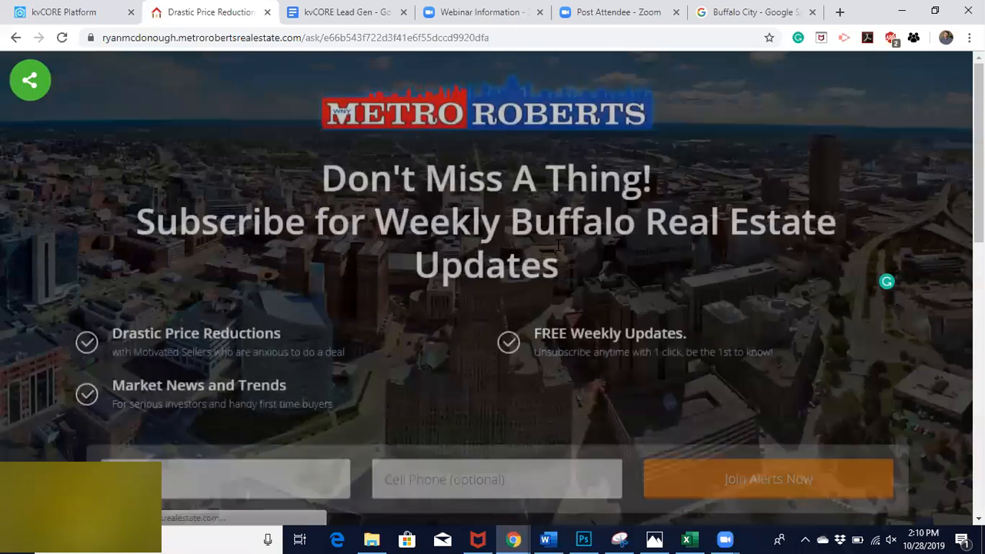
- Look over the published landing page and select its full web address
scroll(558, 246, "down", 2)
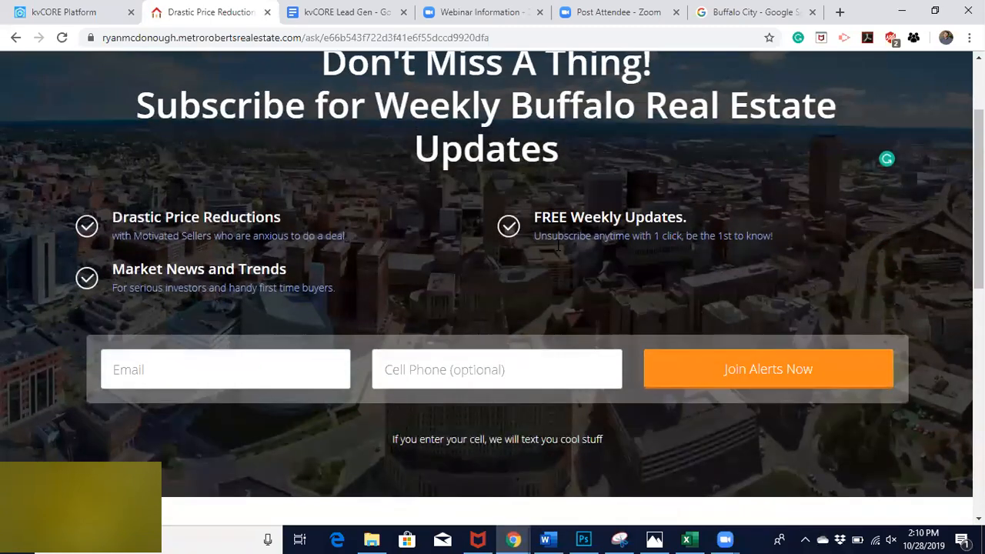
scroll(398, 68, "up", 2)
left_click(397, 39)
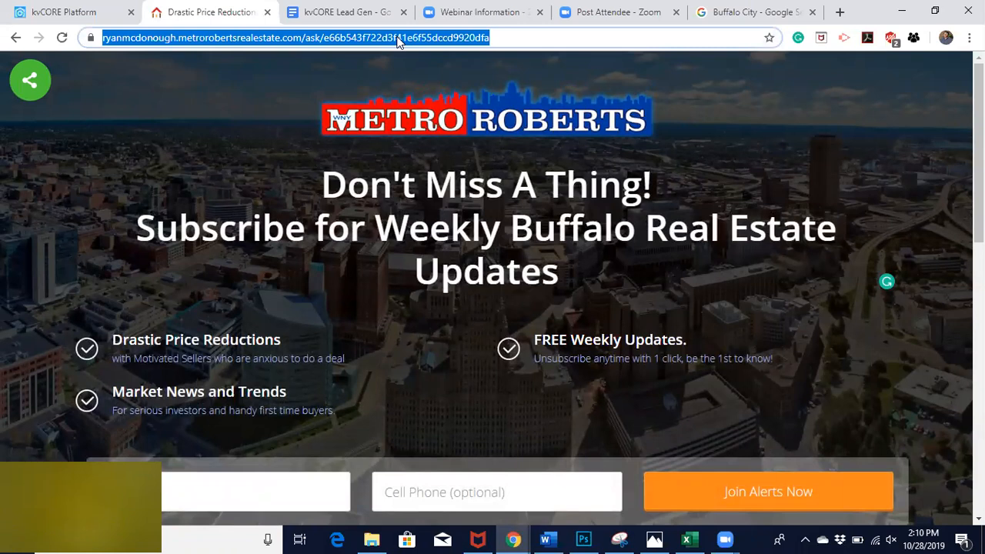
- Close the published landing page and start creating another custom landing page from the kvCORE Platform
left_click(398, 39)
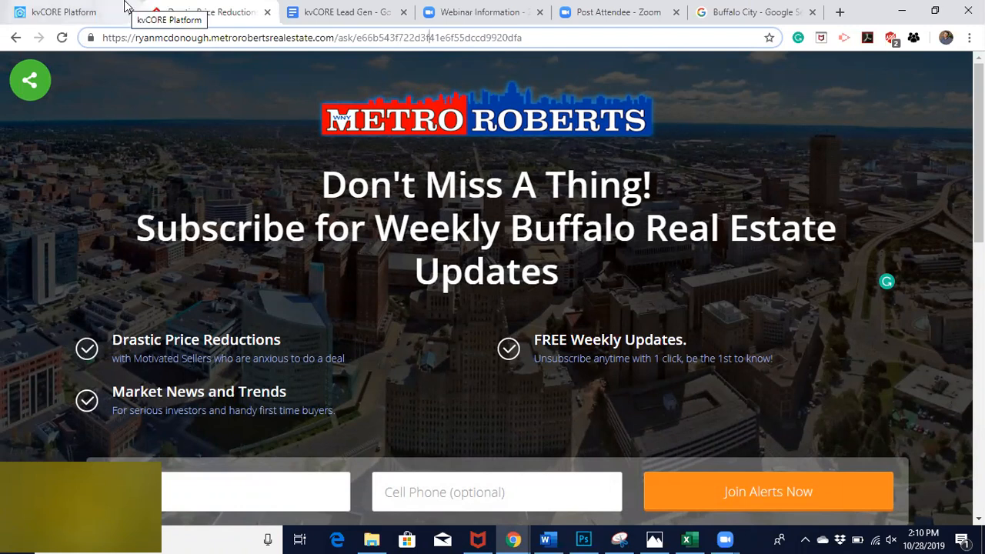
left_click(266, 12)
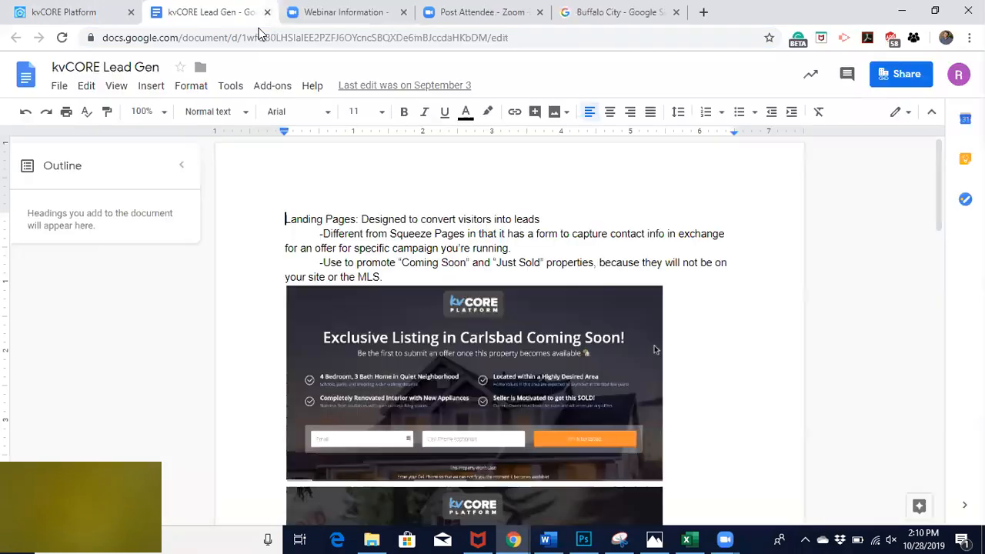
left_click(74, 12)
left_click(326, 273)
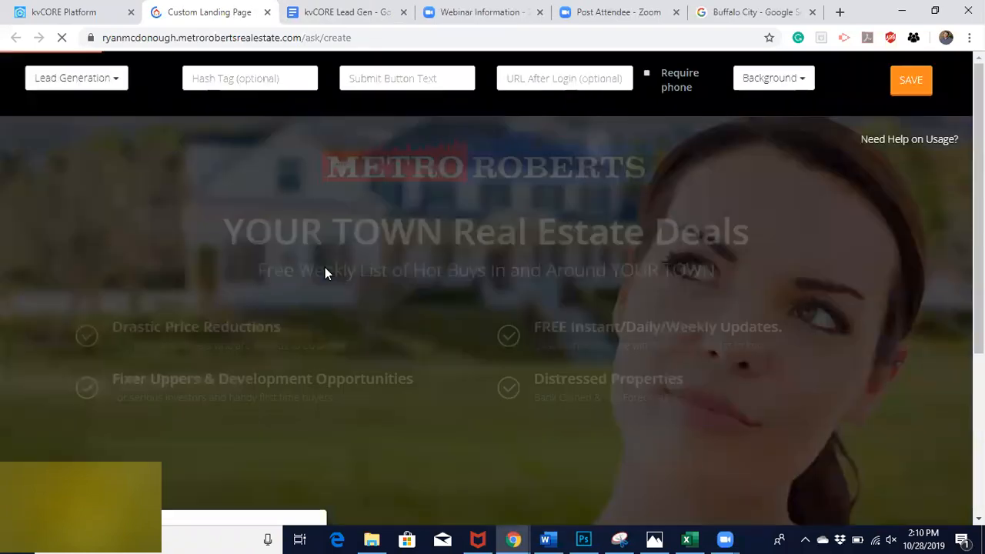
- Set the new landing page's type to Address Capture and enter "Tonawanda" as its hash tag
left_click(77, 80)
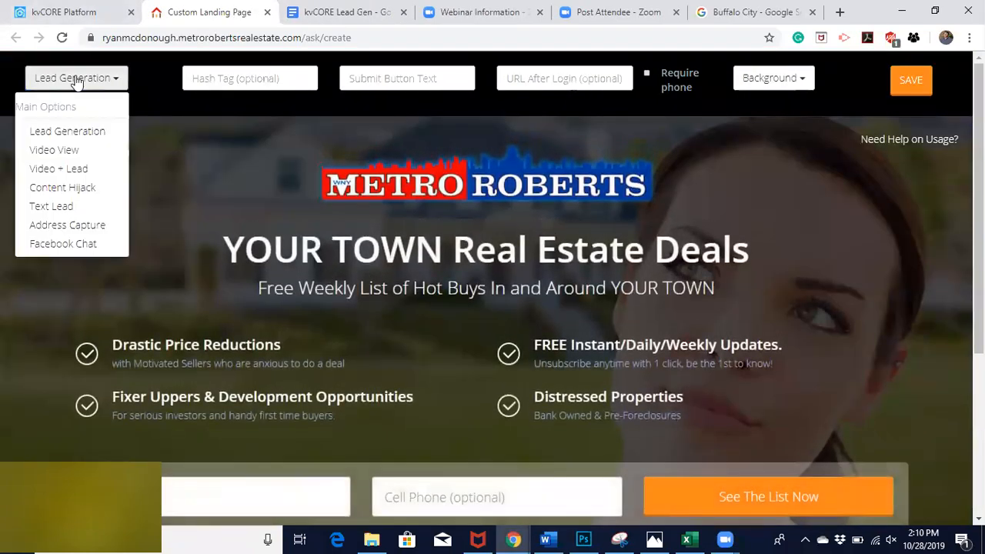
left_click(85, 225)
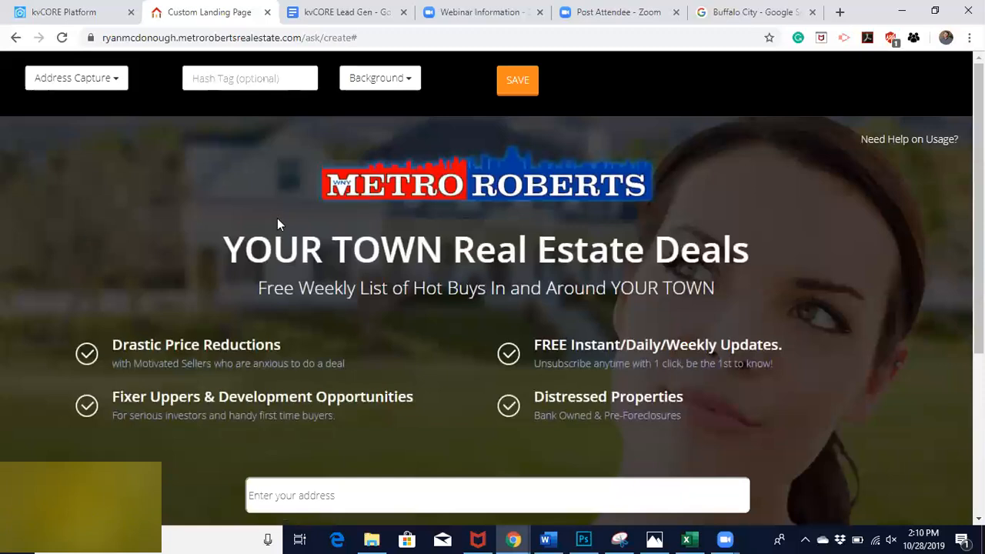
left_click(221, 82)
left_click(222, 83)
type("Tonawanda")
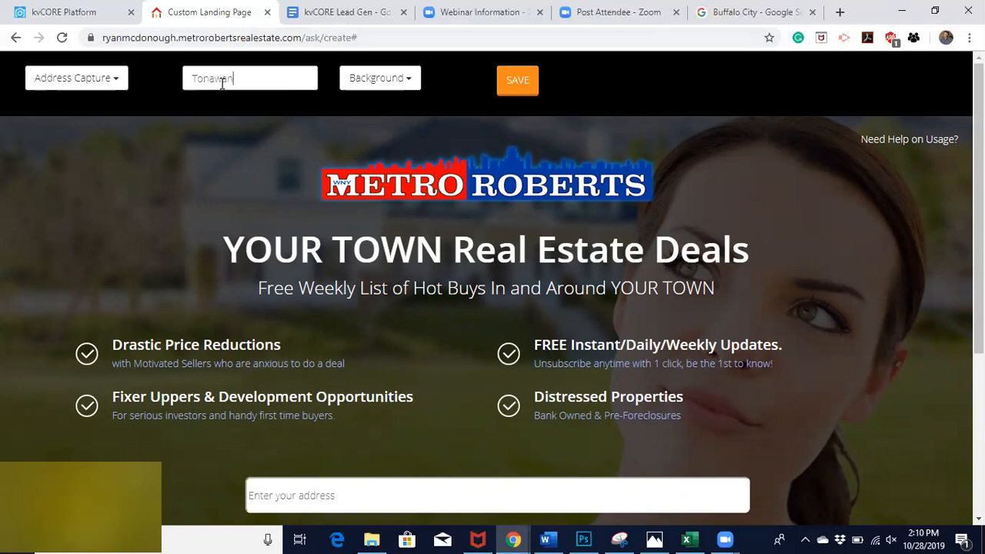
- Switch to Google Images and search for "tonawanda ny" to find a background photo
left_click(382, 80)
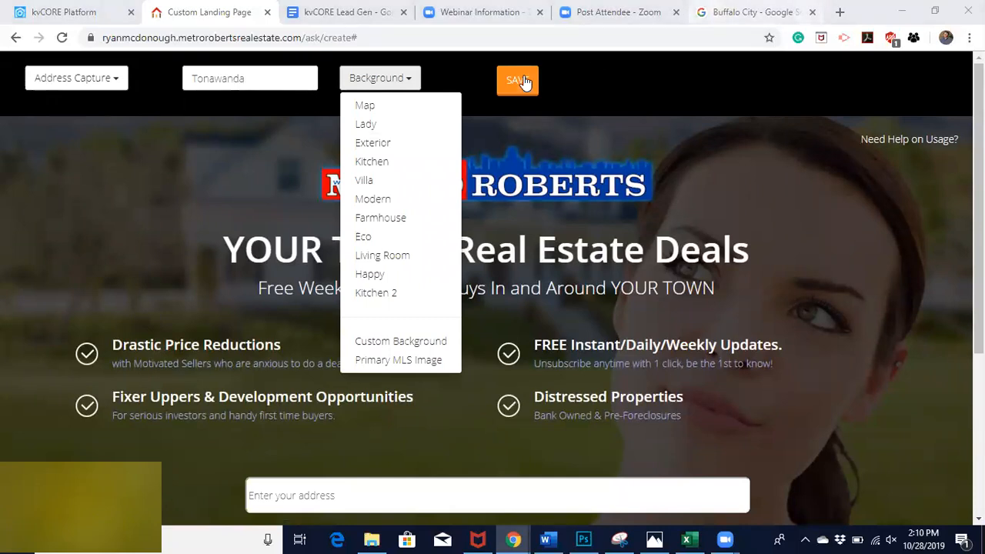
left_click(750, 13)
scroll(280, 122, "up", 2)
triple_click(229, 83)
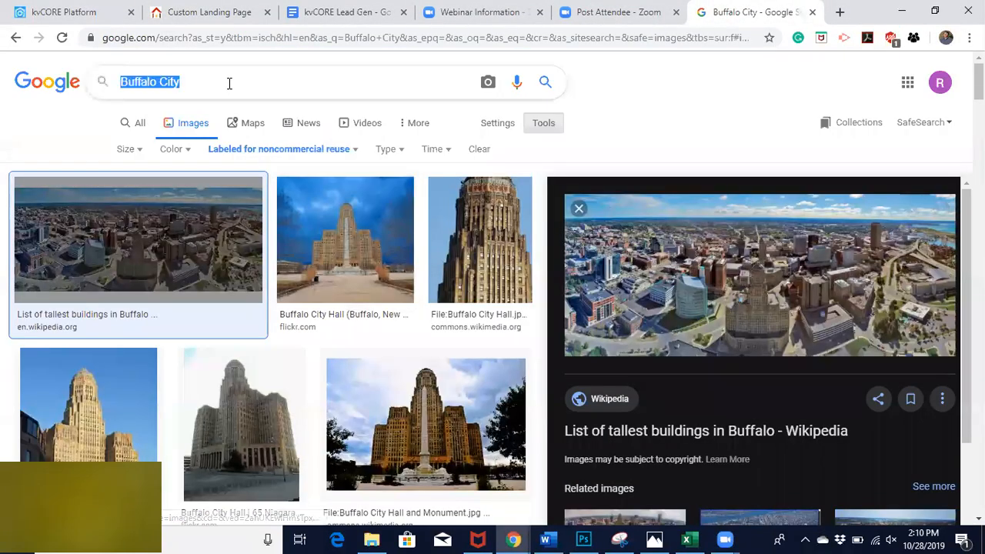
type("Tonawa")
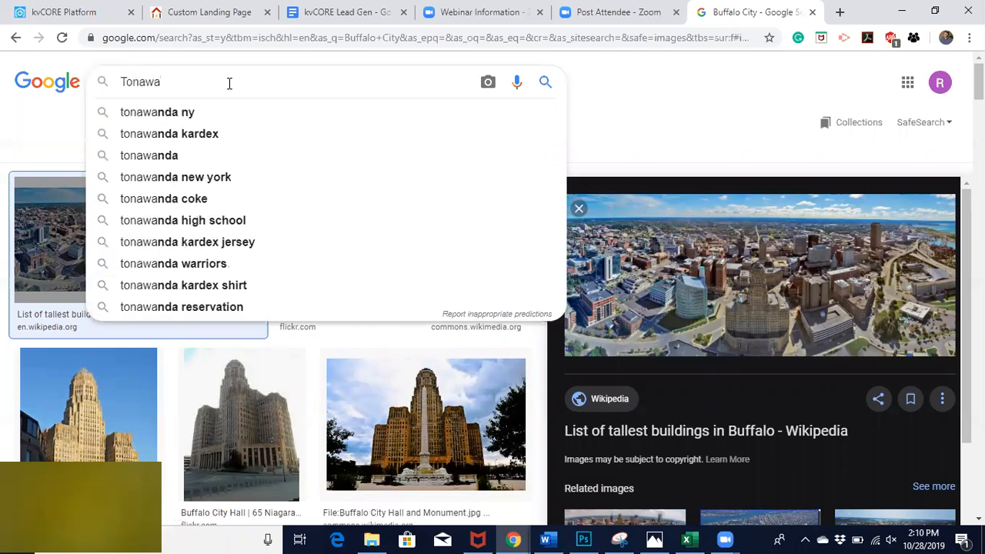
key("Down")
key("Return")
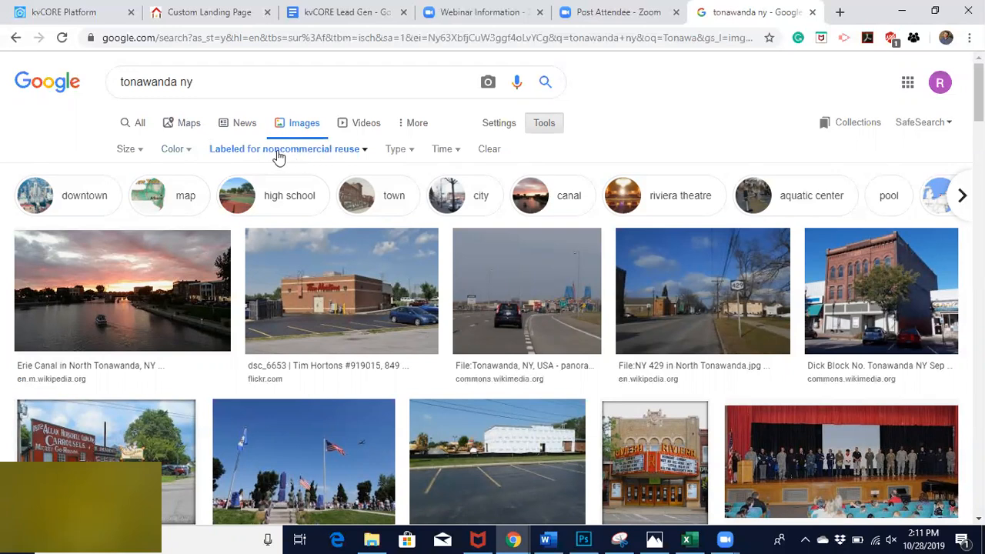
- Browse the Tonawanda image results and copy the image address of the Erie Canal sunset photo from Wikipedia
scroll(364, 194, "down", 1)
scroll(365, 194, "down", 4)
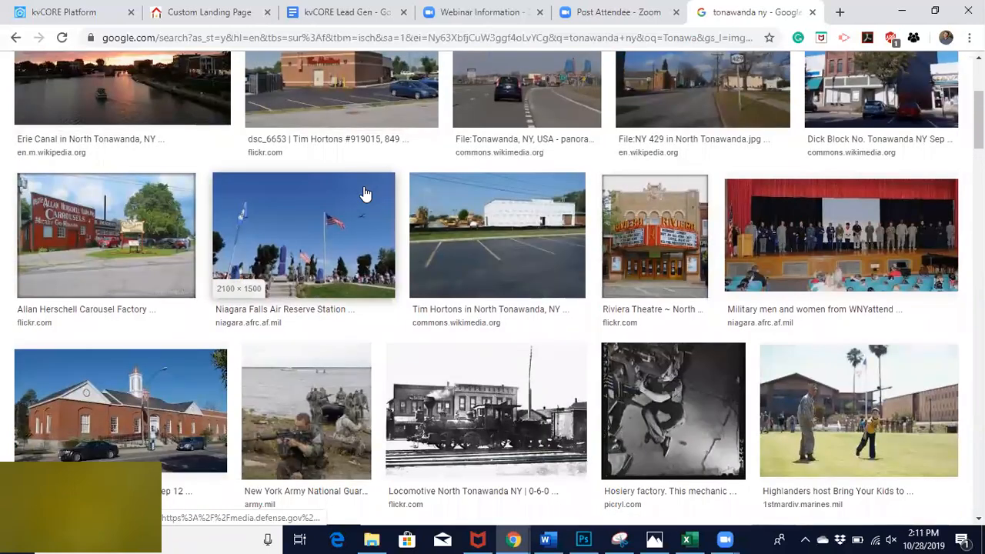
scroll(365, 194, "down", 5)
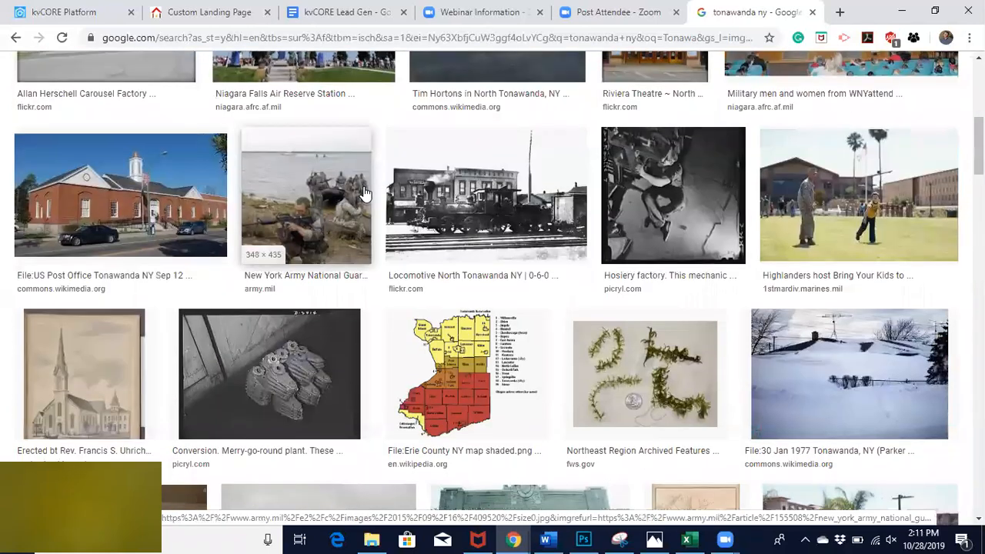
scroll(365, 194, "down", 4)
scroll(364, 194, "down", 2)
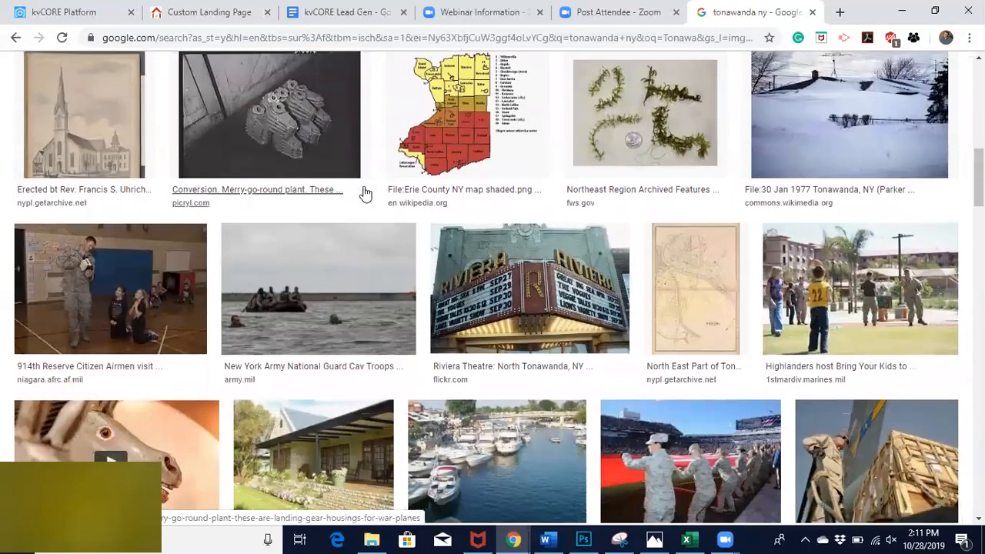
scroll(364, 194, "down", 5)
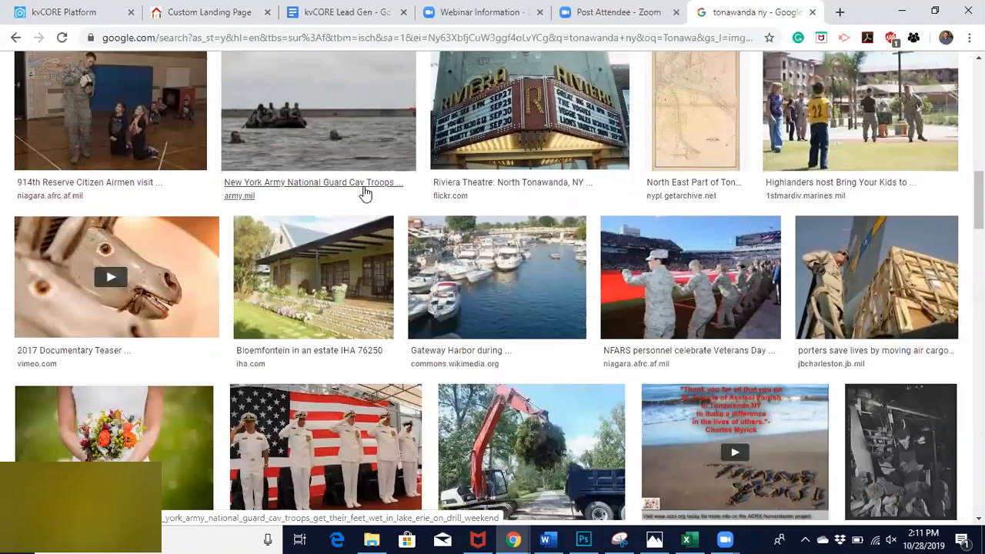
scroll(365, 194, "down", 10)
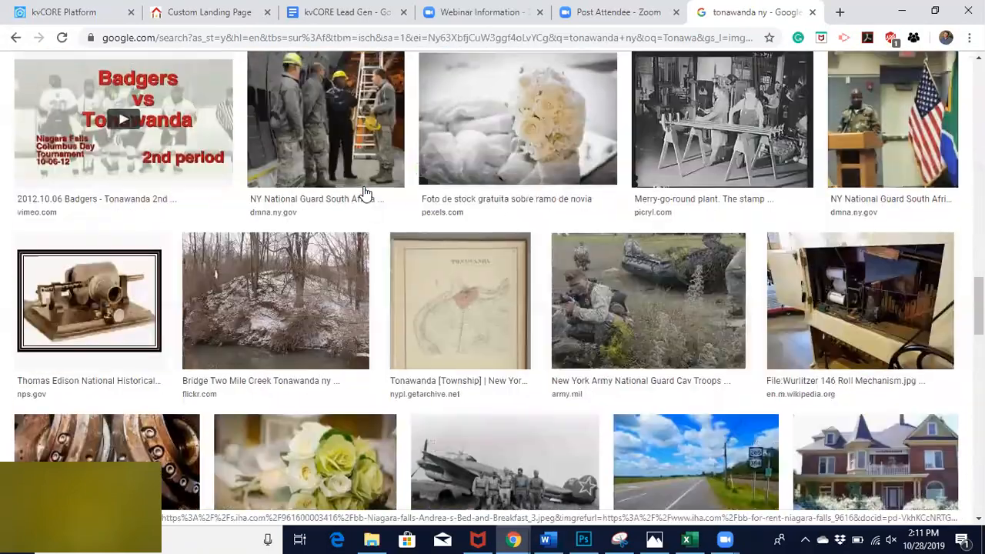
scroll(365, 194, "up", 4)
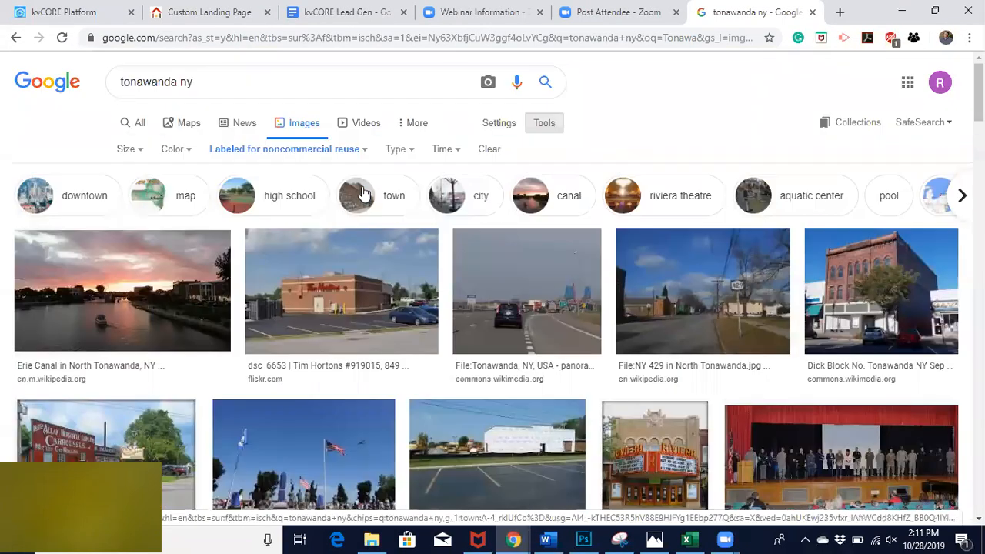
left_click(114, 288)
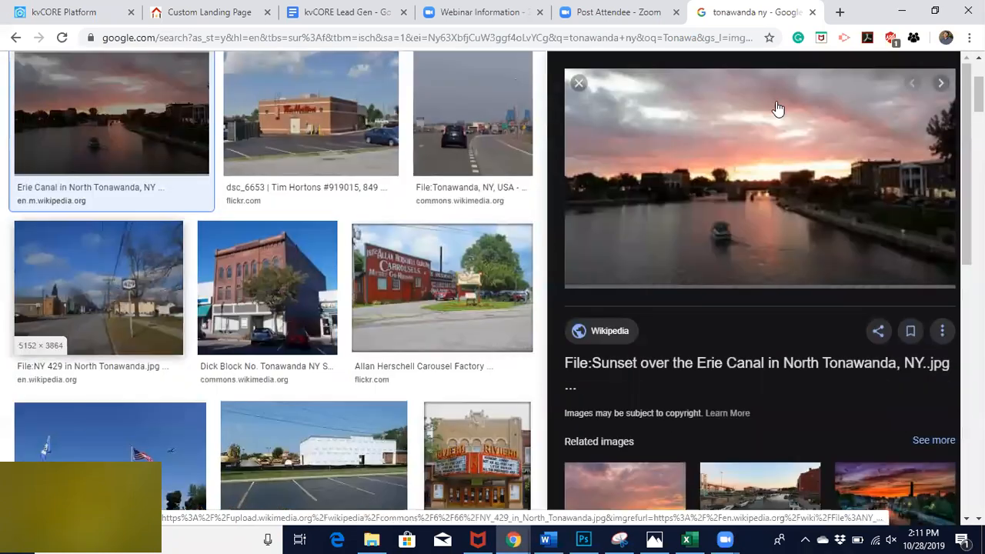
right_click(720, 155)
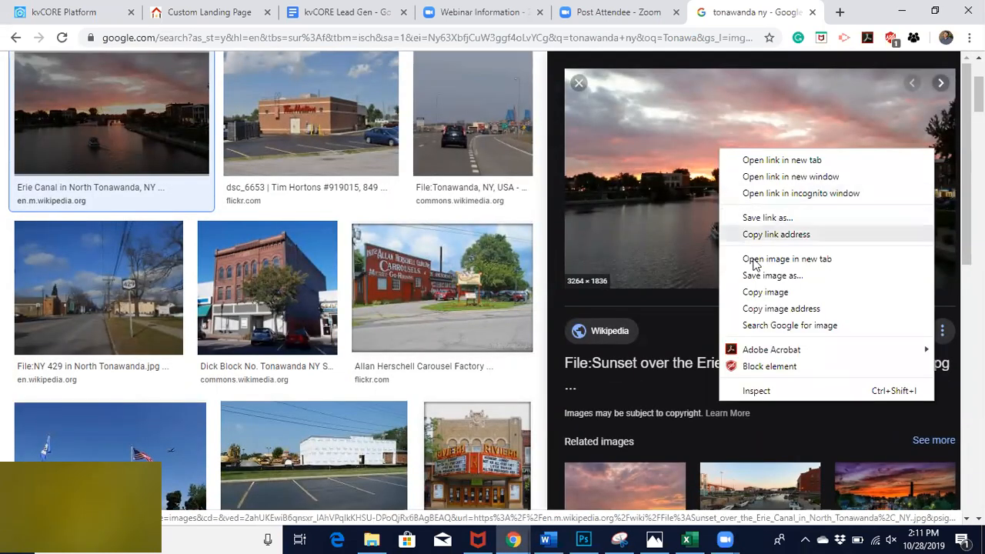
left_click(779, 309)
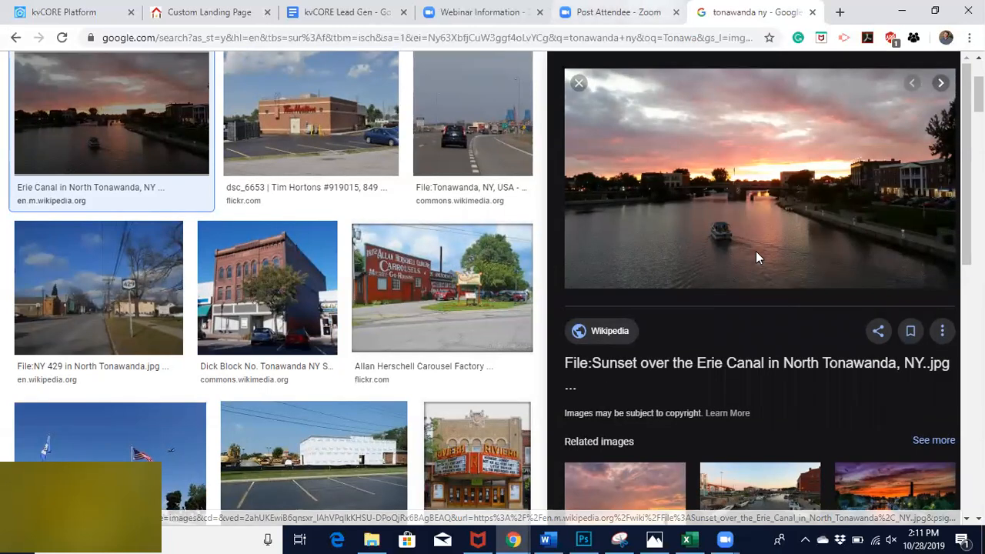
- Apply the copied Erie Canal sunset image URL as the landing page's custom background
left_click(187, 13)
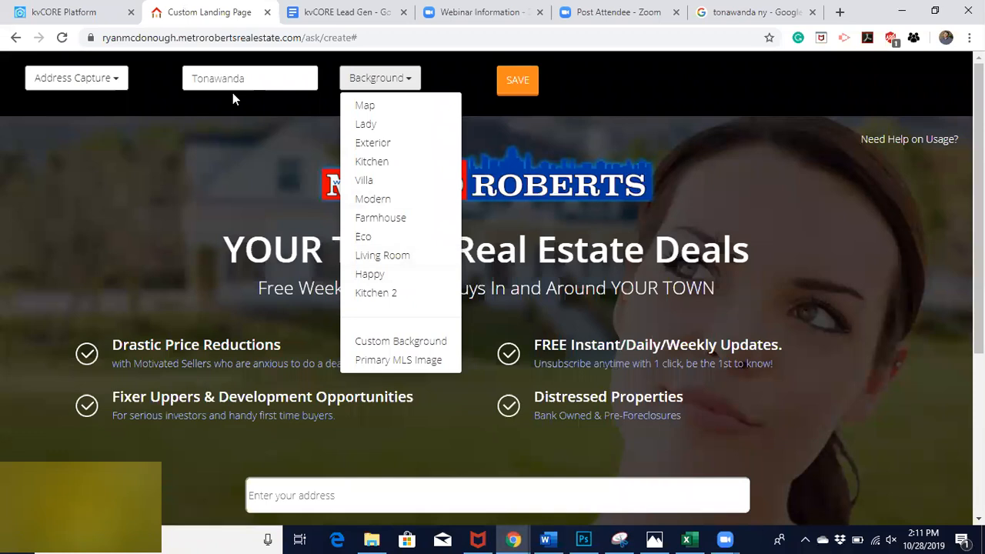
left_click(377, 341)
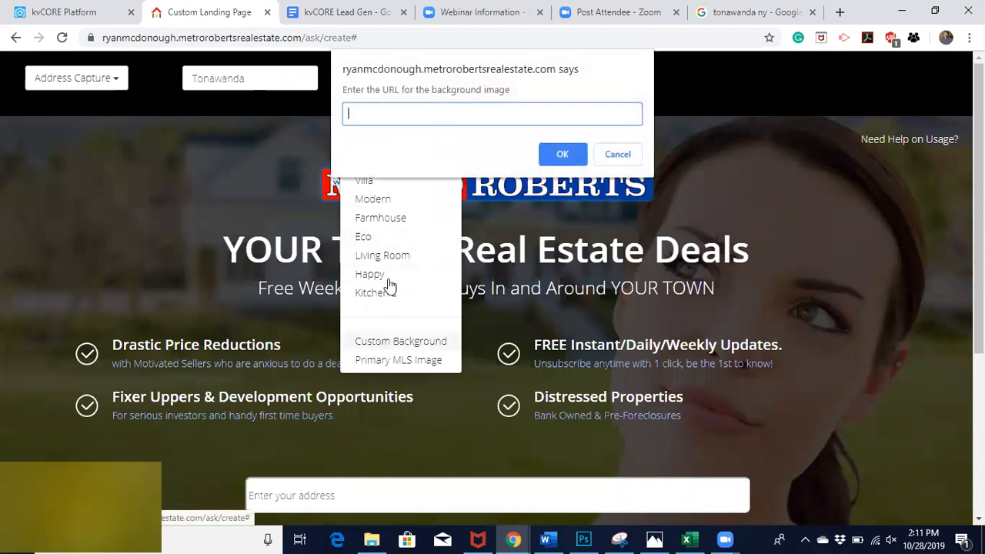
key("ctrl+v")
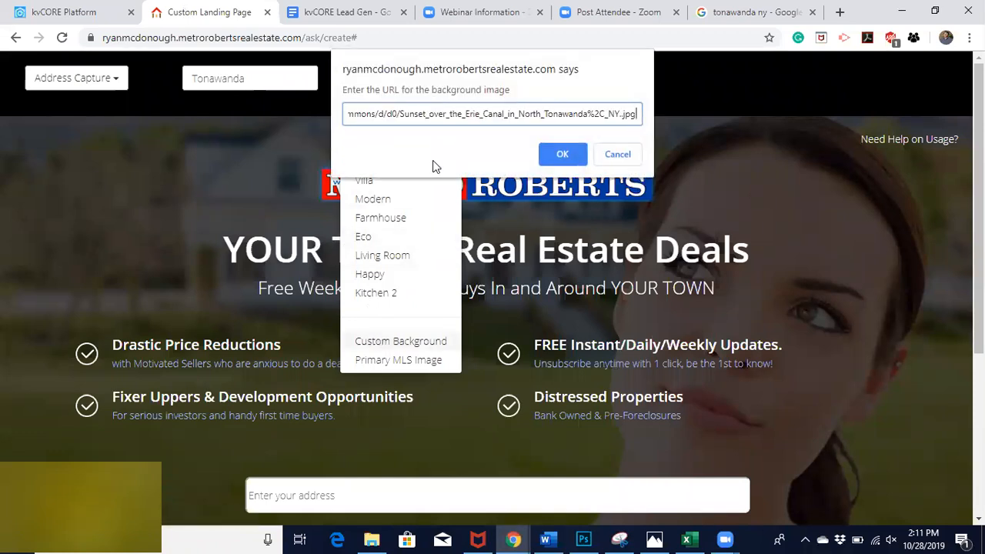
left_click(562, 154)
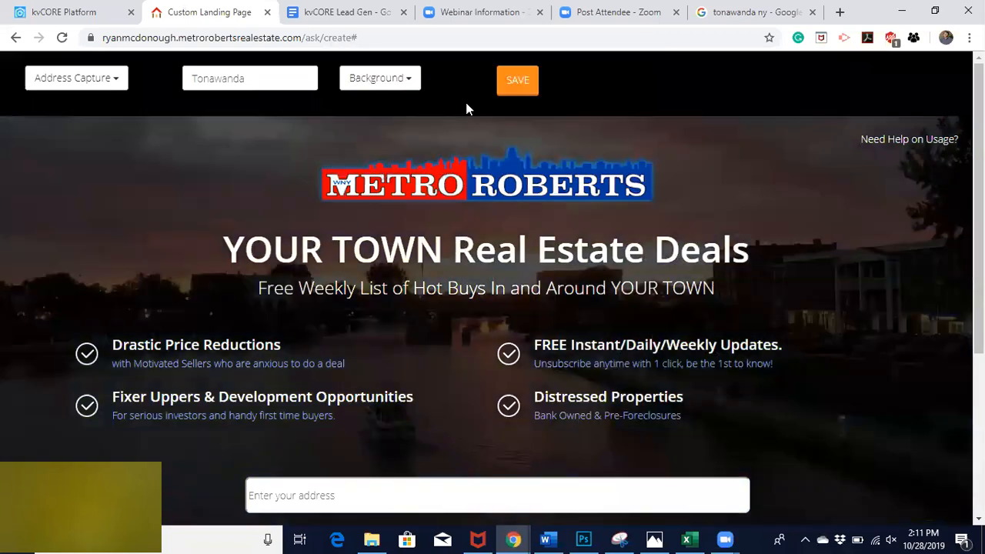
left_click(401, 84)
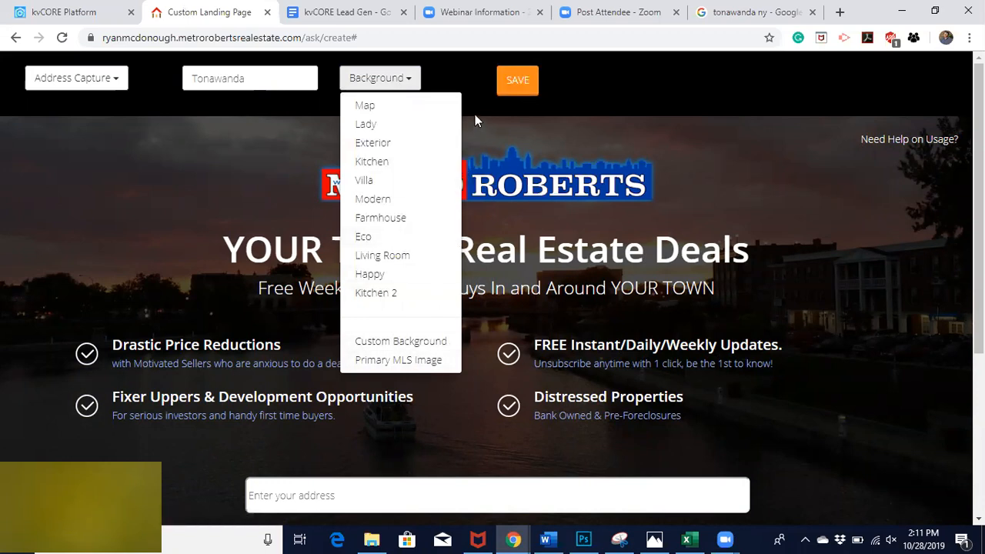
left_click(588, 92)
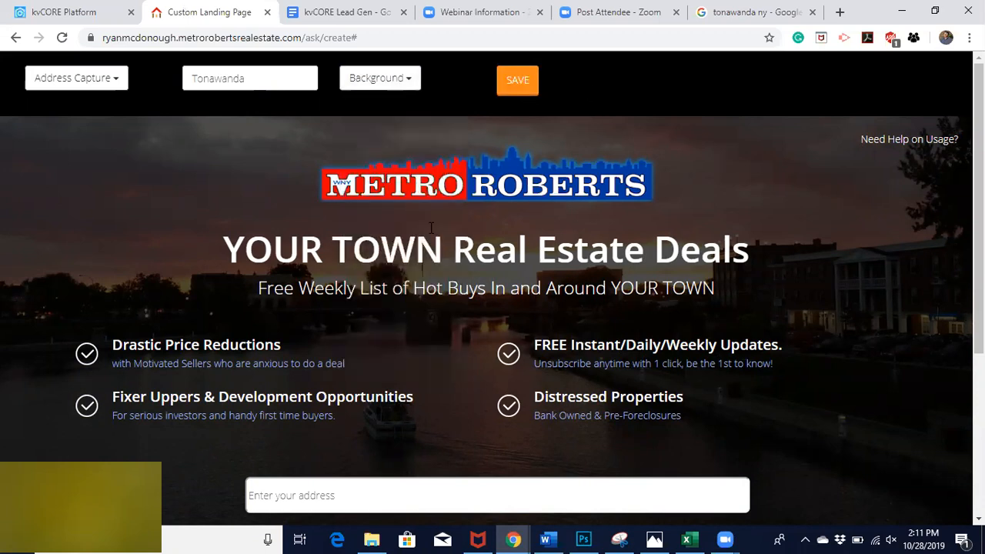
scroll(431, 228, "down", 1)
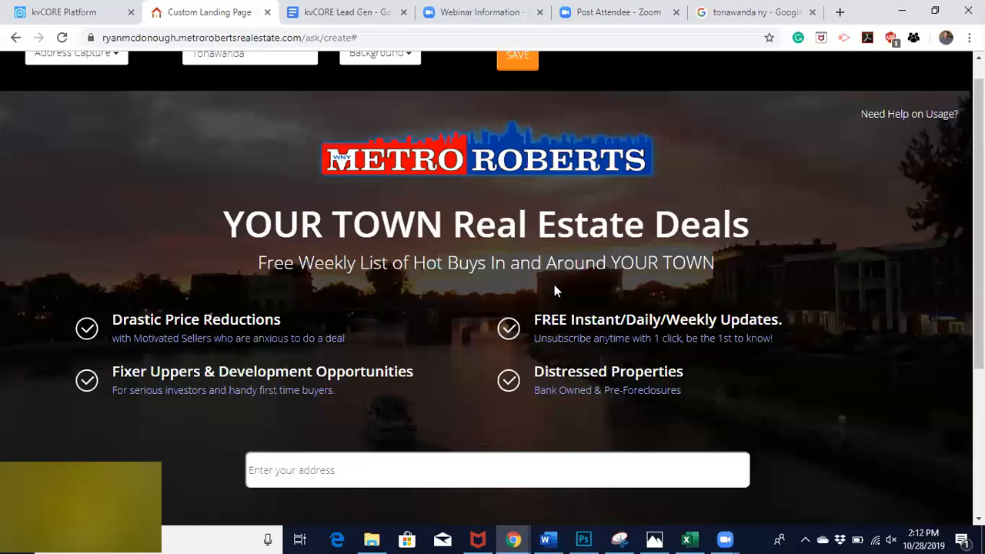
scroll(554, 290, "up", 1)
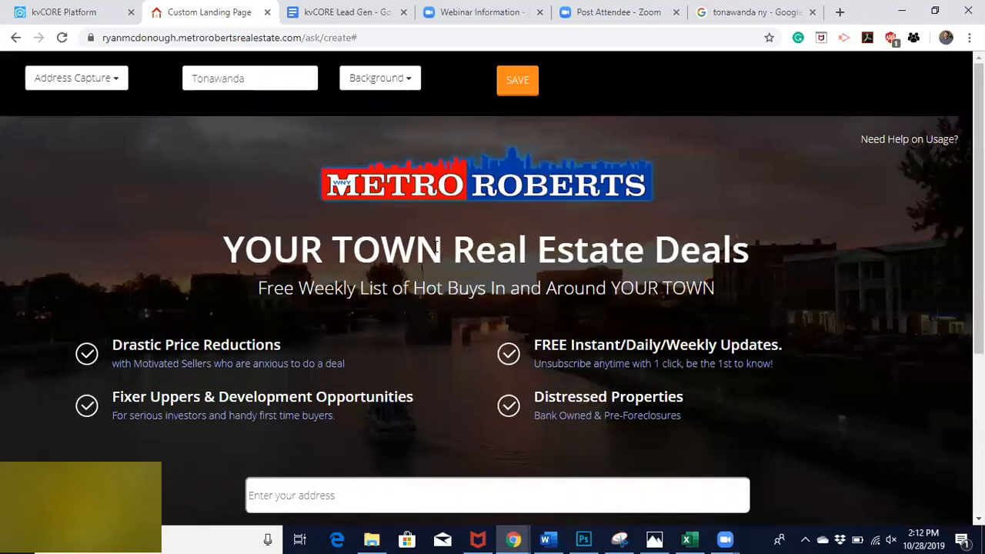
- Replace the landing page headline "YOUR TOWN Real Estate Deals" with "Interested In Selling?"
left_click(436, 246)
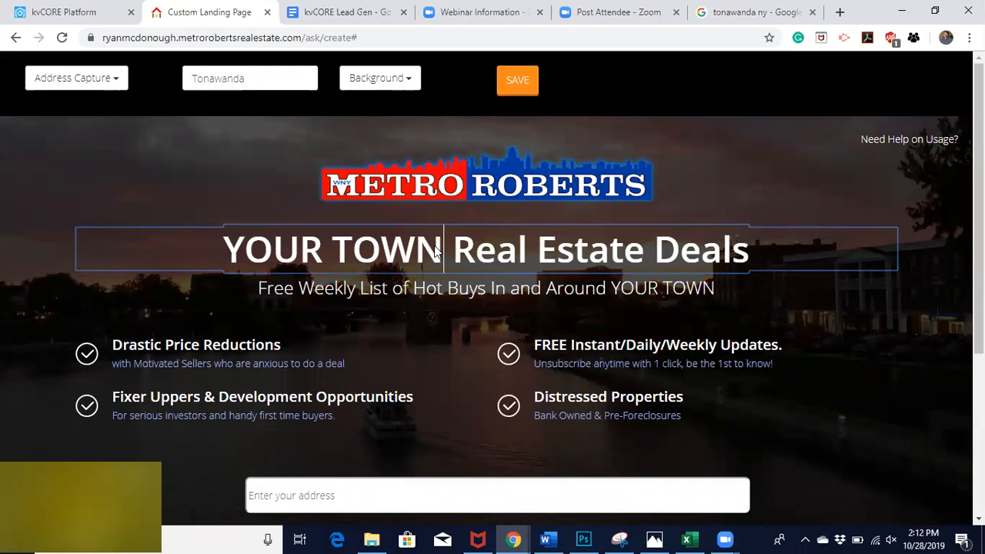
left_click_drag(750, 254, 225, 268)
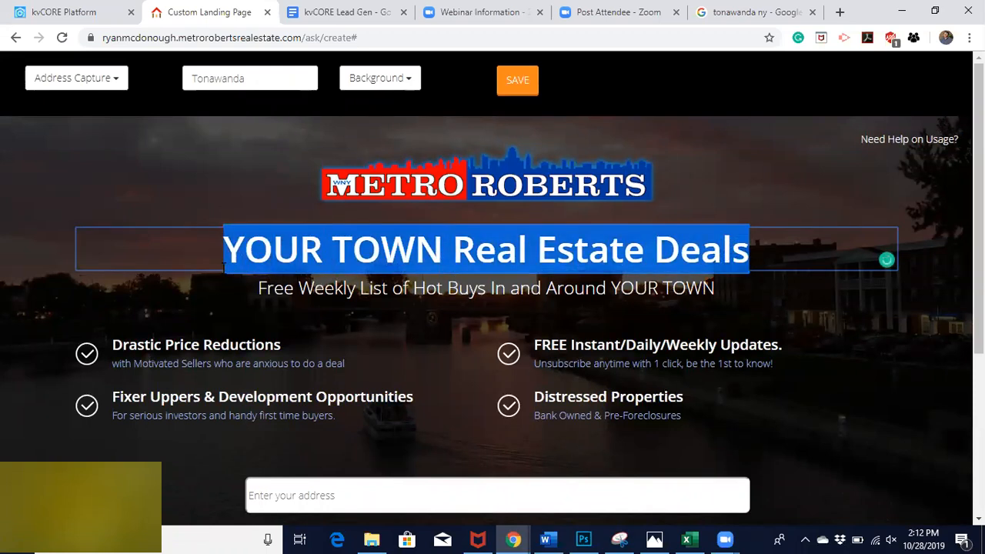
type("Find Out")
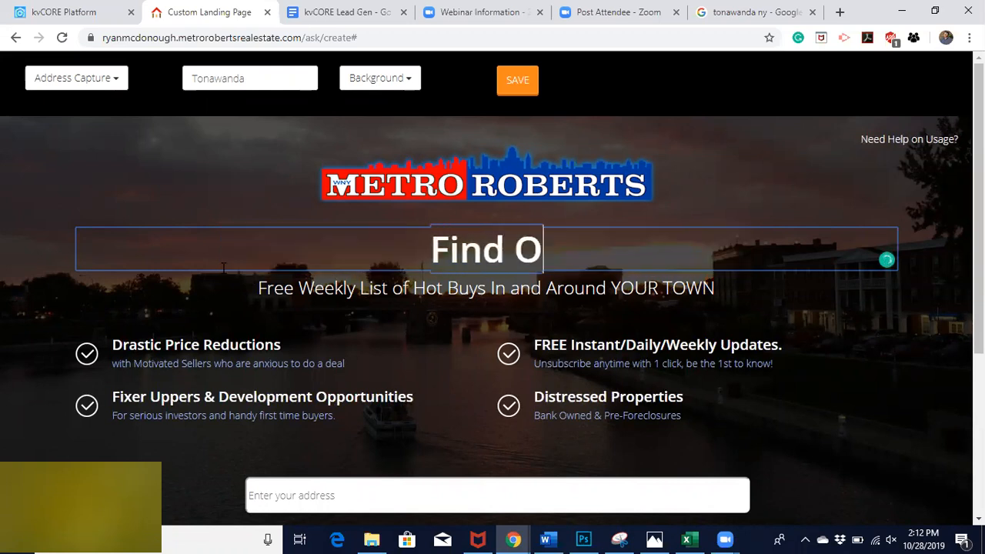
key("BackSpace")
key("BackSpace")
key("BackSpace")
key("BackSpace")
key("BackSpace")
key("BackSpace")
key("BackSpace")
key("BackSpace")
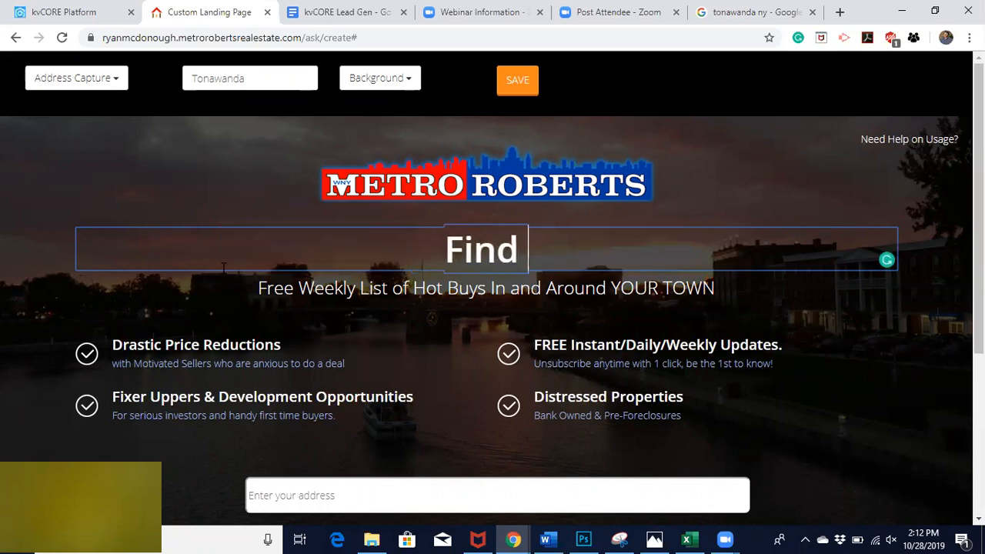
type("Interes")
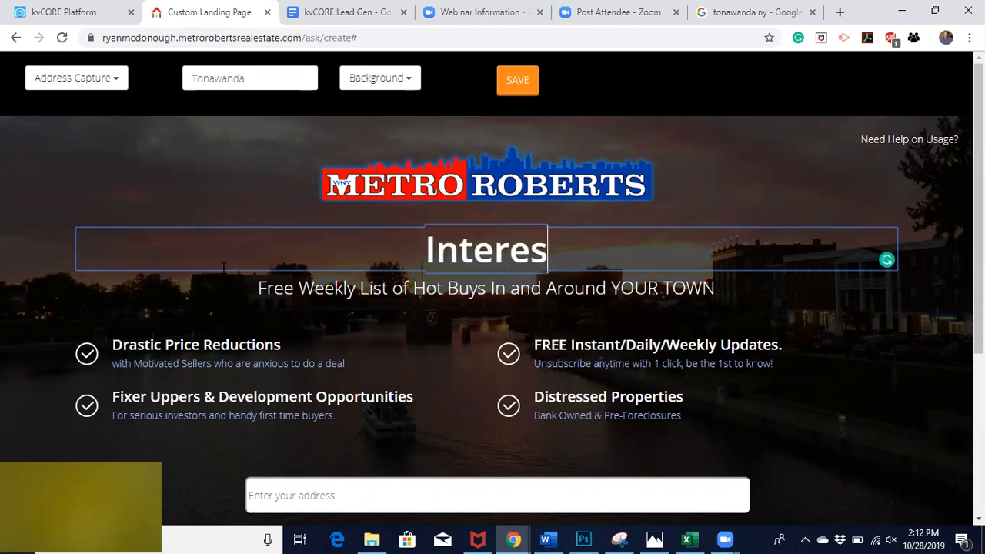
type("ted In Selling?")
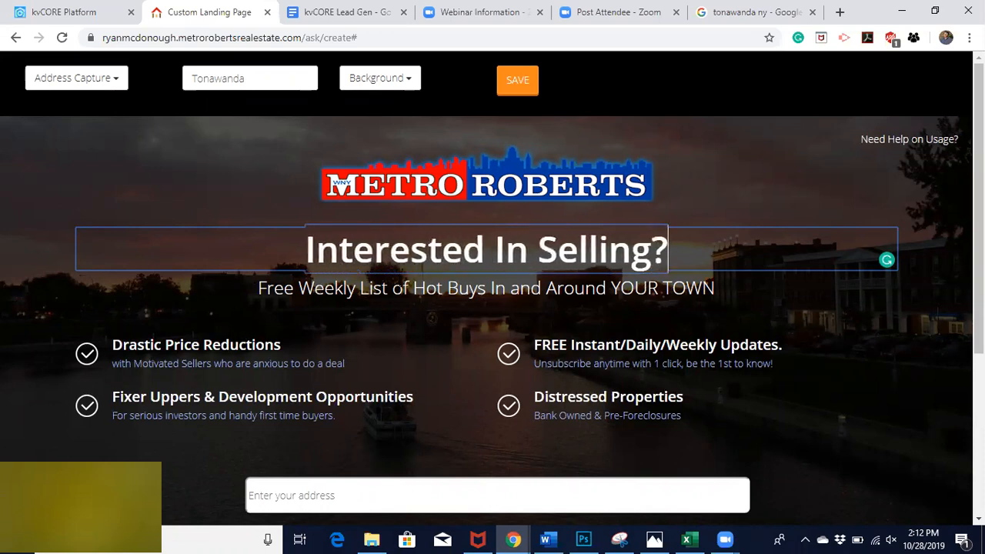
- Replace the subheading about the free weekly list of hot buys with "Let Us Help!"
left_click(408, 287)
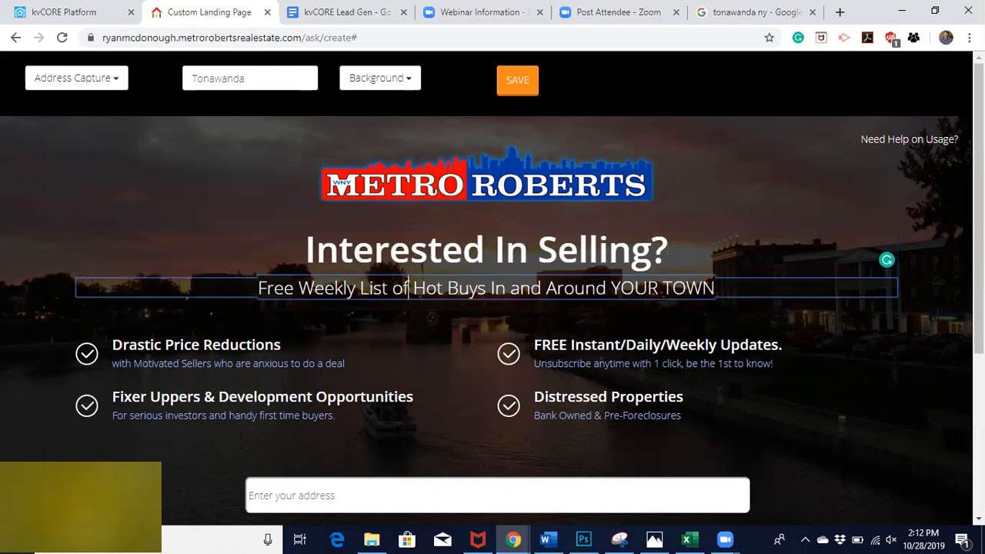
left_click_drag(717, 288, 259, 251)
type("Let U")
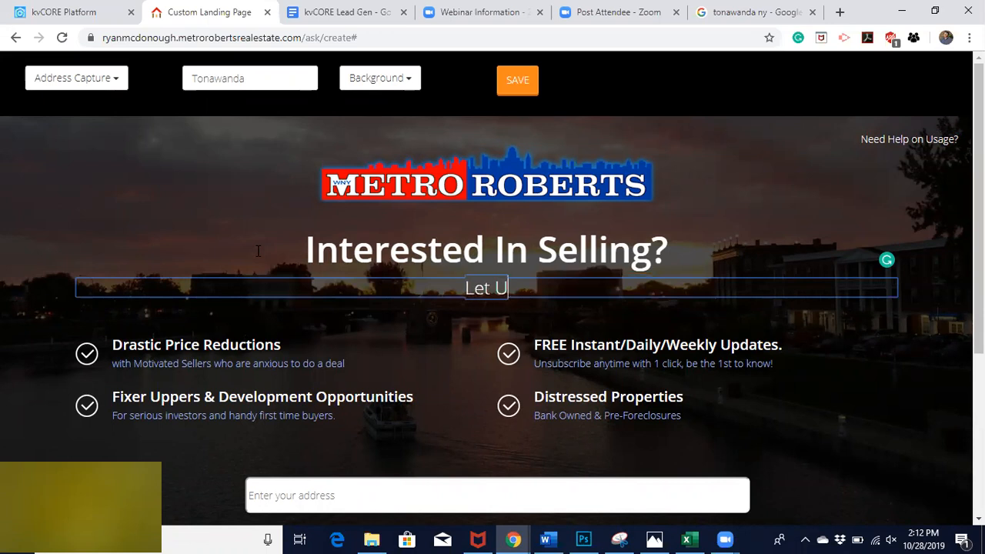
type("s Help!")
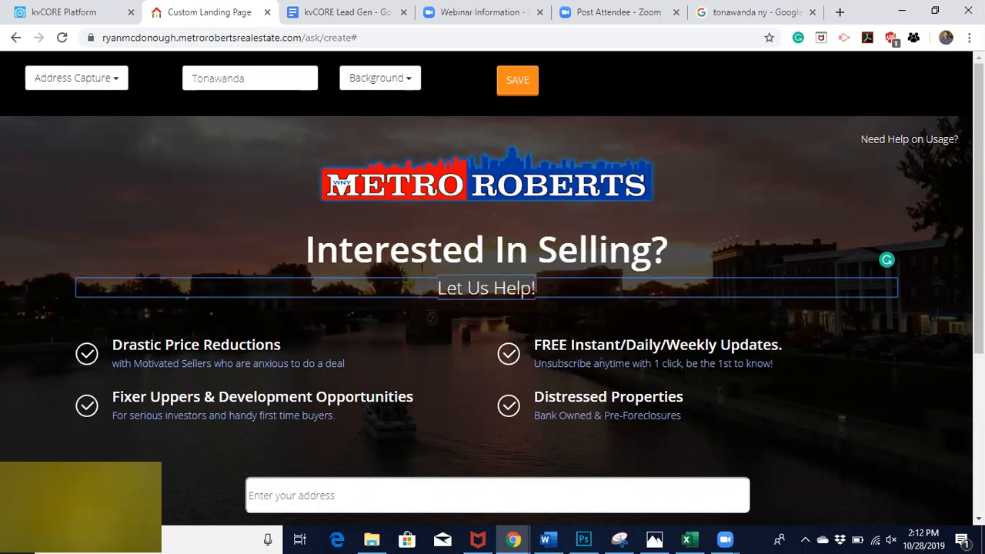
- Replace the "Drastic Price Reductions" heading with "I've Helped Many Sellers Move Their Homes In Under Two Weeks!"
left_click(300, 341)
left_click_drag(287, 345, 113, 345)
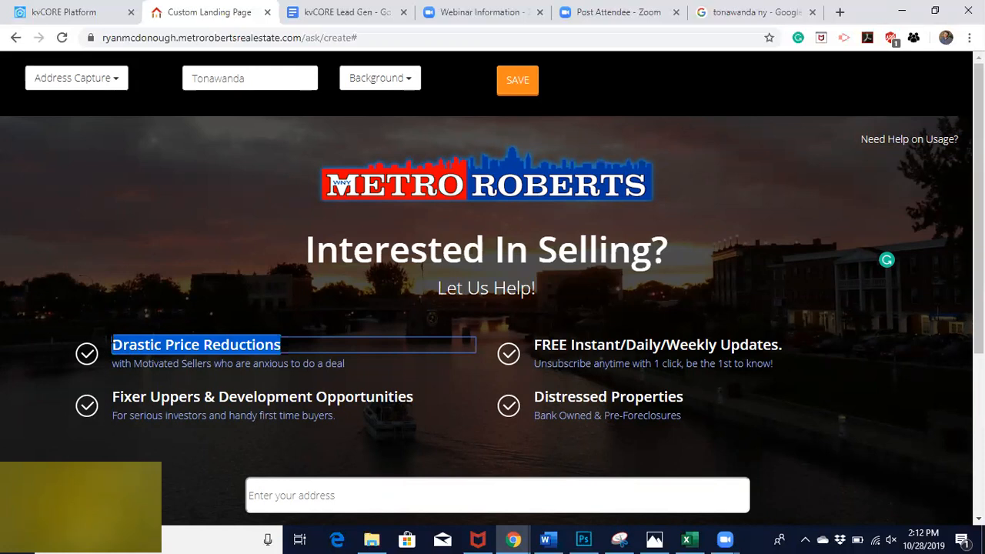
type("i")
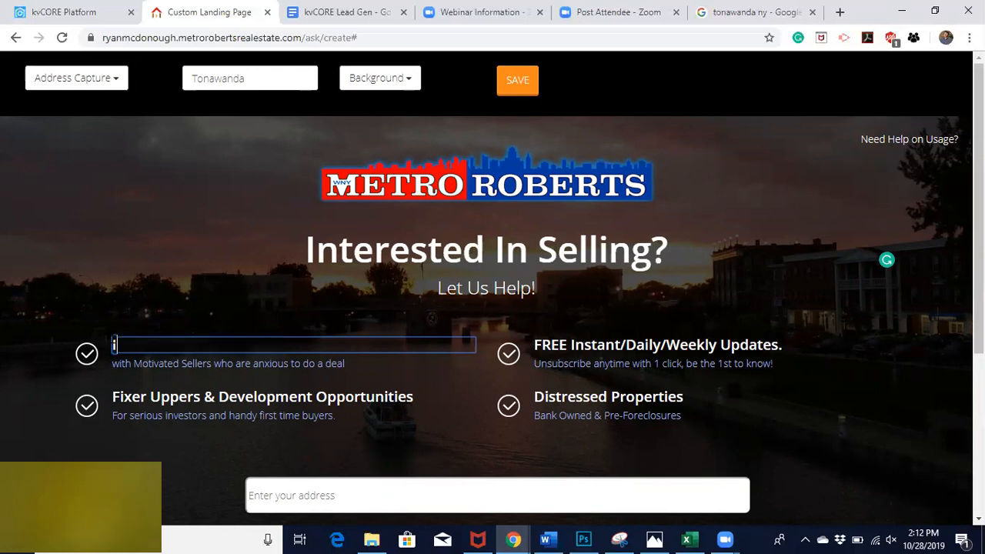
type("'ve Hel")
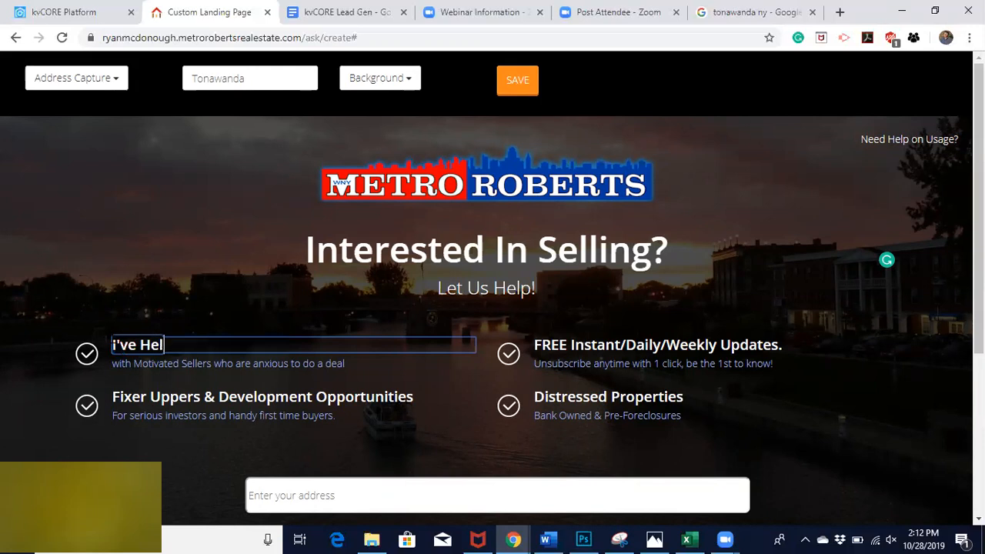
type("ped Many Families")
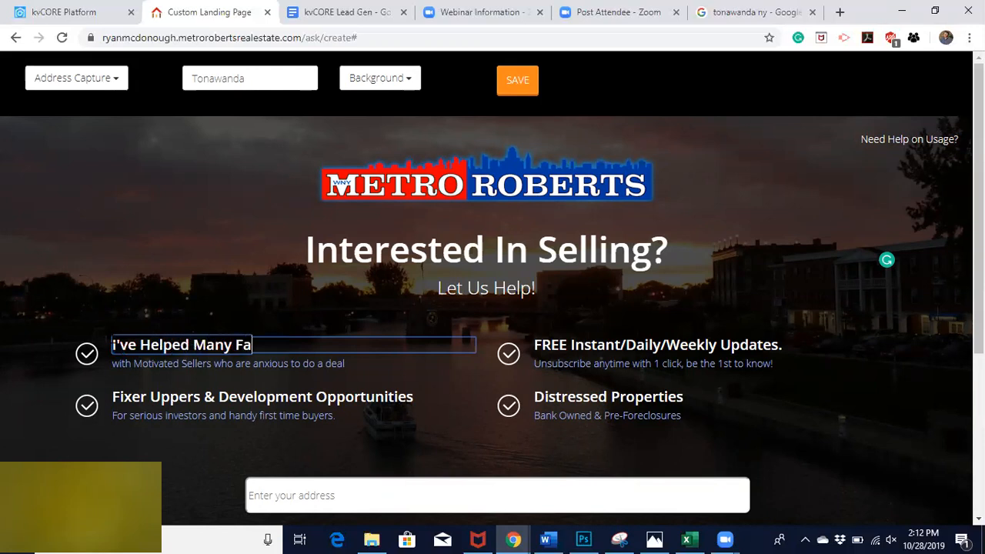
key("BackSpace")
key("BackSpace")
key("BackSpace")
key("BackSpace")
key("BackSpace")
key("BackSpace")
key("BackSpace")
key("BackSpace")
type("Sellers Move Their Homes In")
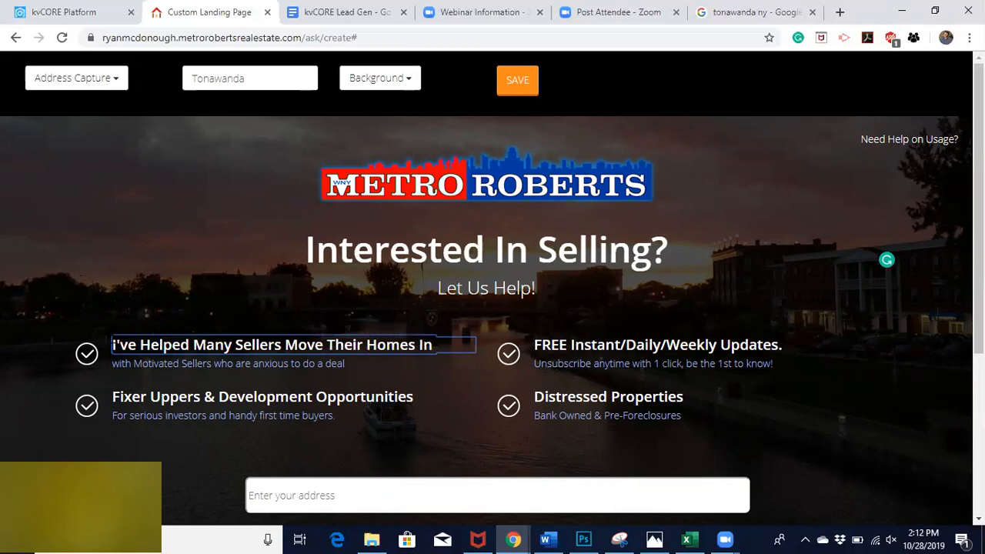
type(" under")
key("BackSpace")
key("BackSpace")
key("BackSpace")
key("BackSpace")
key("BackSpace")
key("BackSpace")
type("Under Two ")
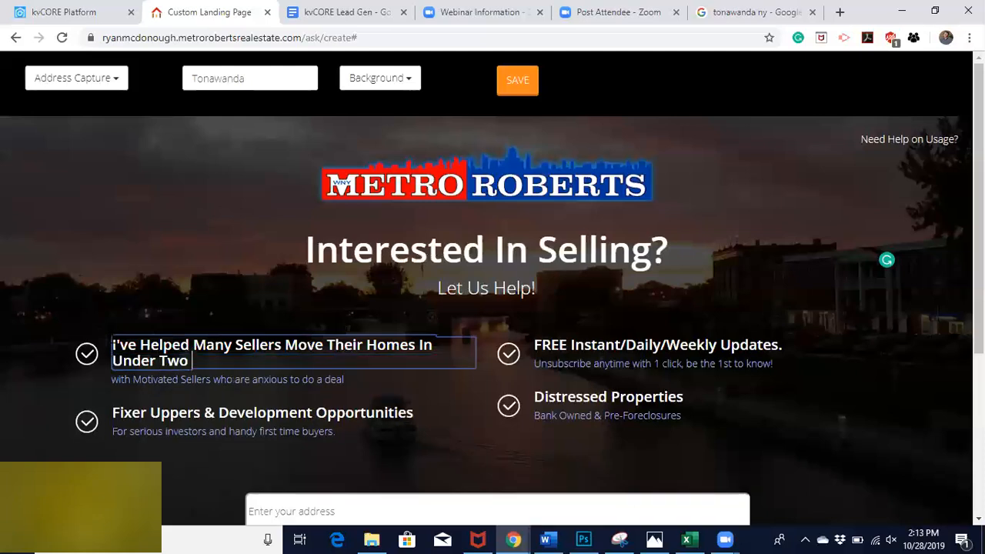
type("Weeks!")
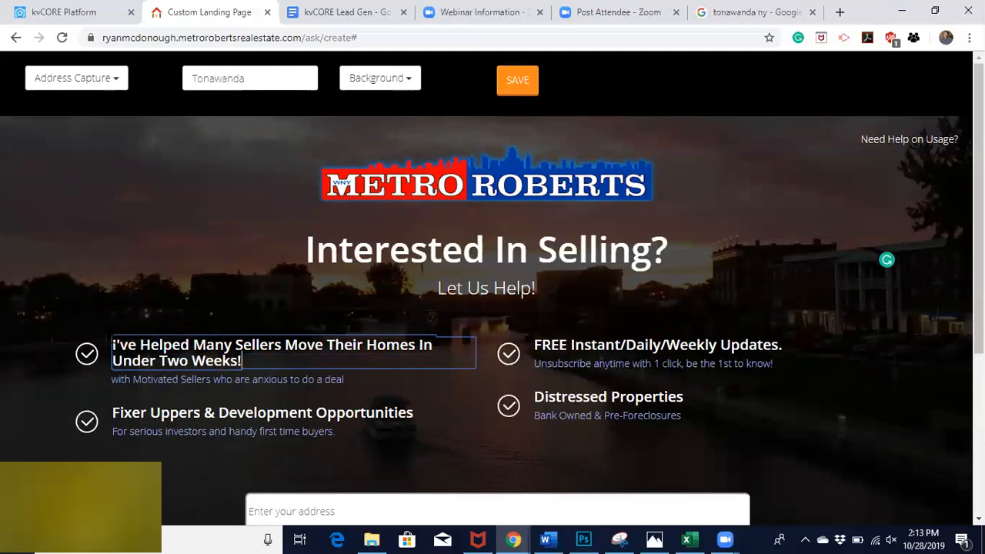
- Replace the description under the two-weeks heading with "Let Me Do The Same For You"
left_click(148, 379)
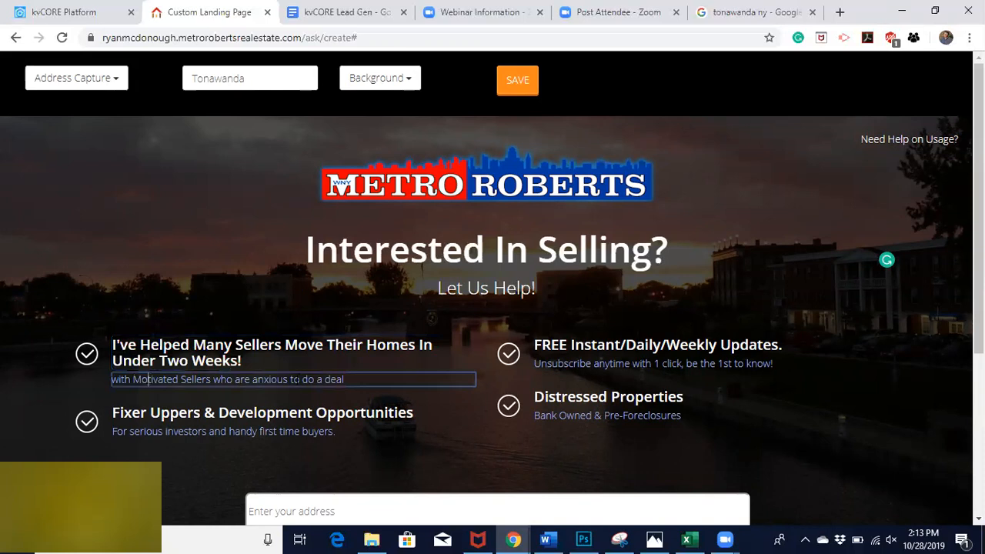
key("ctrl+a")
key("BackSpace")
type("Let Me Do The SAm")
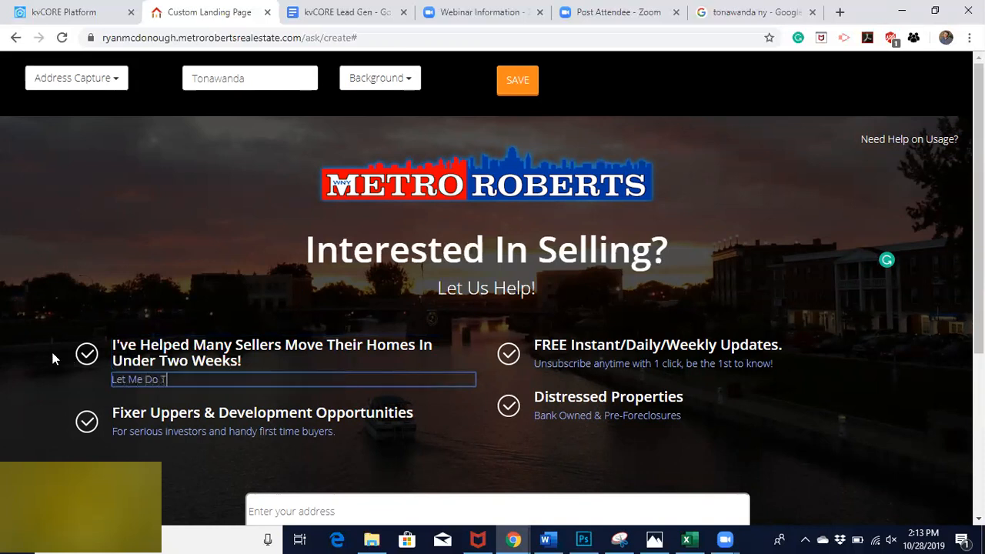
key("BackSpace")
key("BackSpace")
type("am")
- Replace the "FREE Instant/Daily/Weekly Updates." heading with "The Average Home In Tonawanda Is Going For $189,000"
left_click(568, 345)
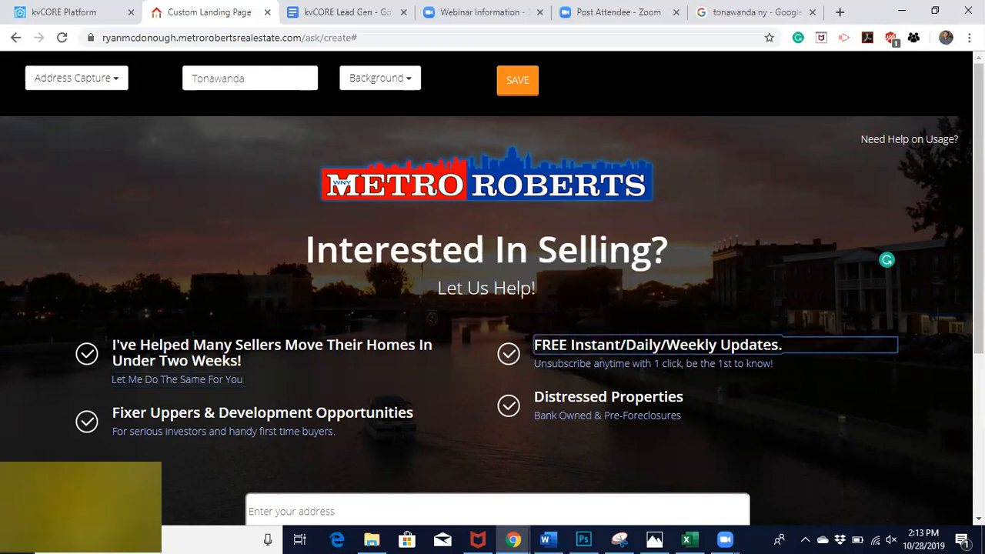
left_click_drag(782, 345, 534, 345)
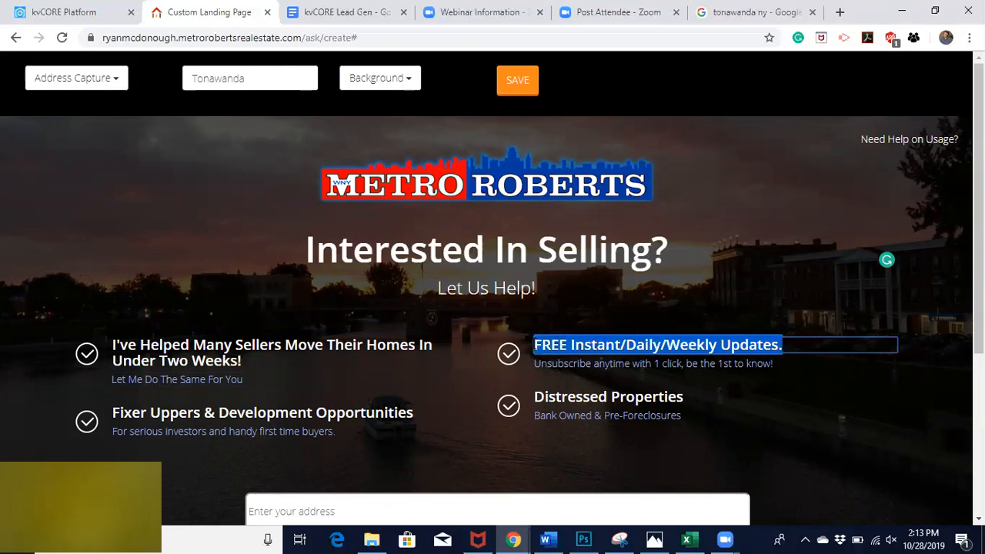
type("The Aer")
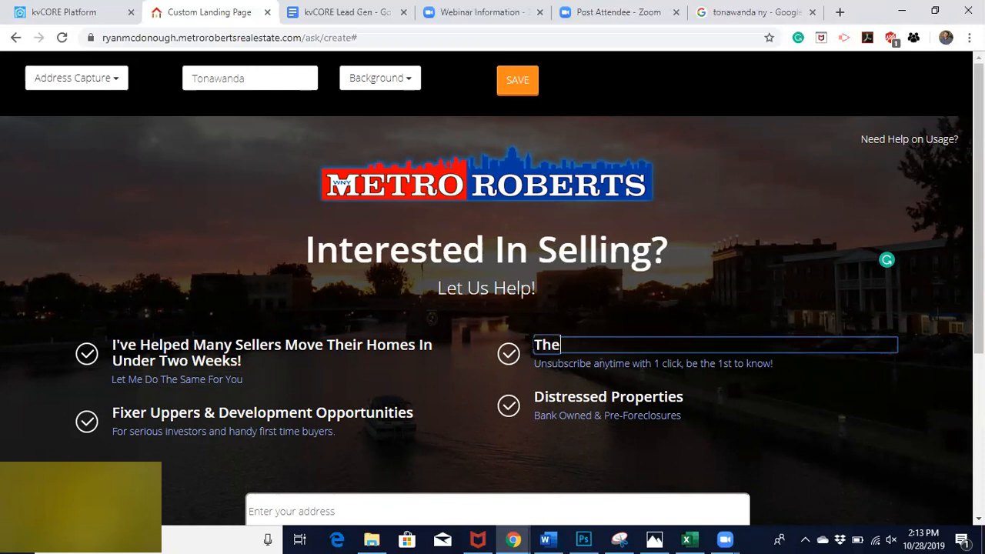
key("BackSpace")
key("BackSpace")
type("a")
key("BackSpace")
type("verage ")
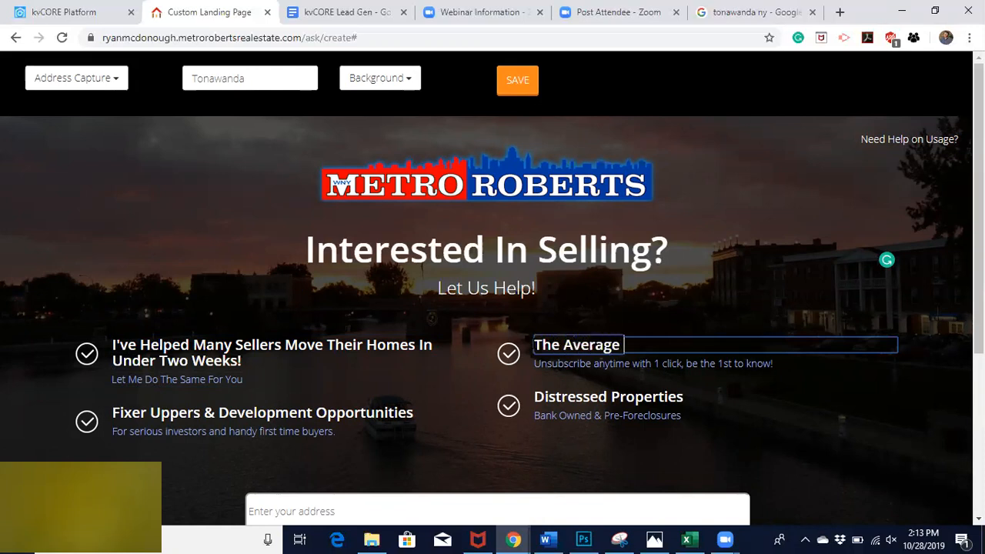
type("Home In Ton")
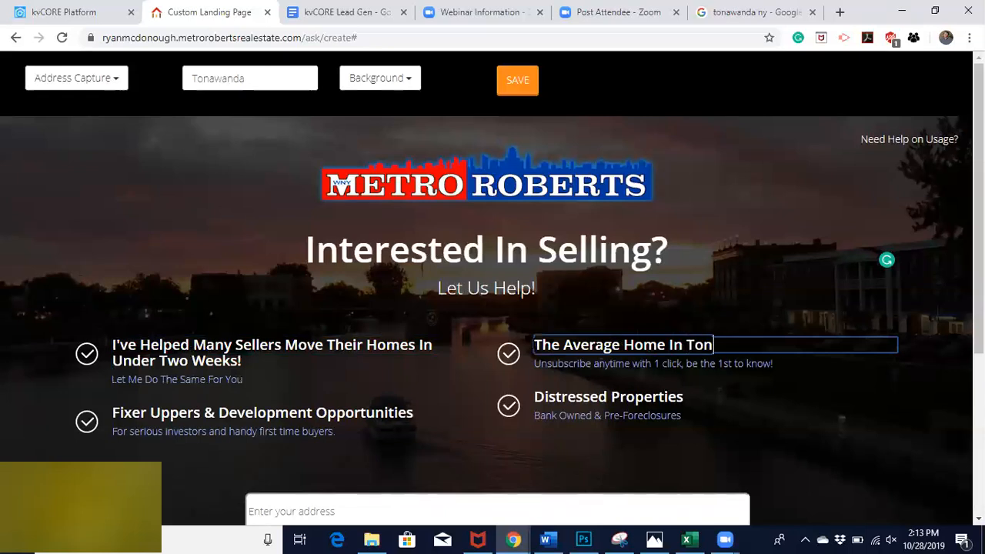
type("awanda Is")
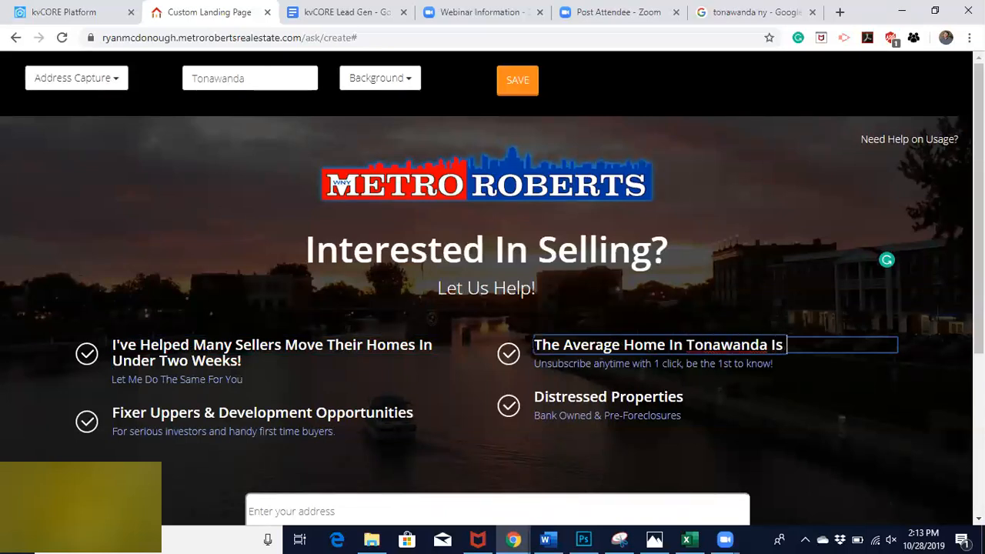
key("BackSpace")
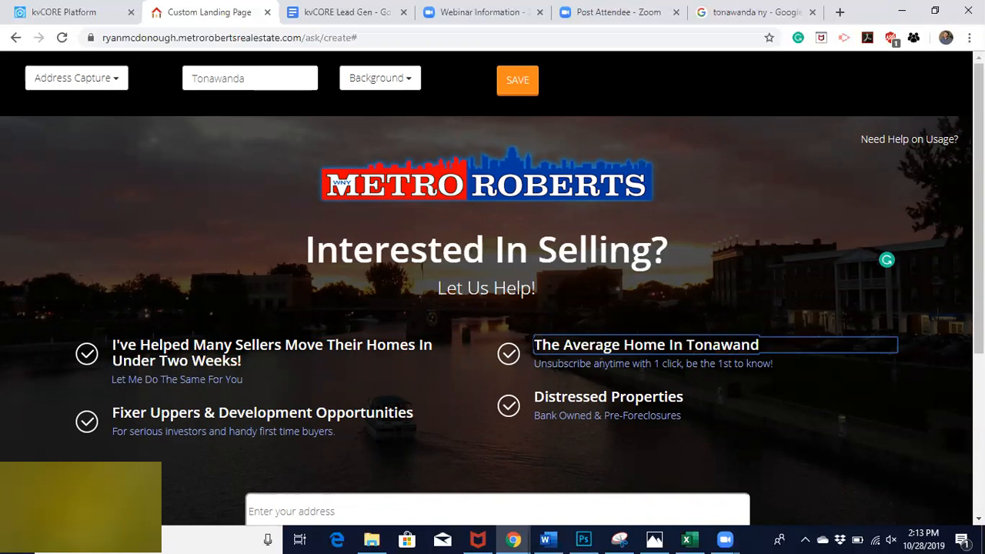
key("BackSpace")
key("BackSpace")
key("BackSpace")
key("BackSpace")
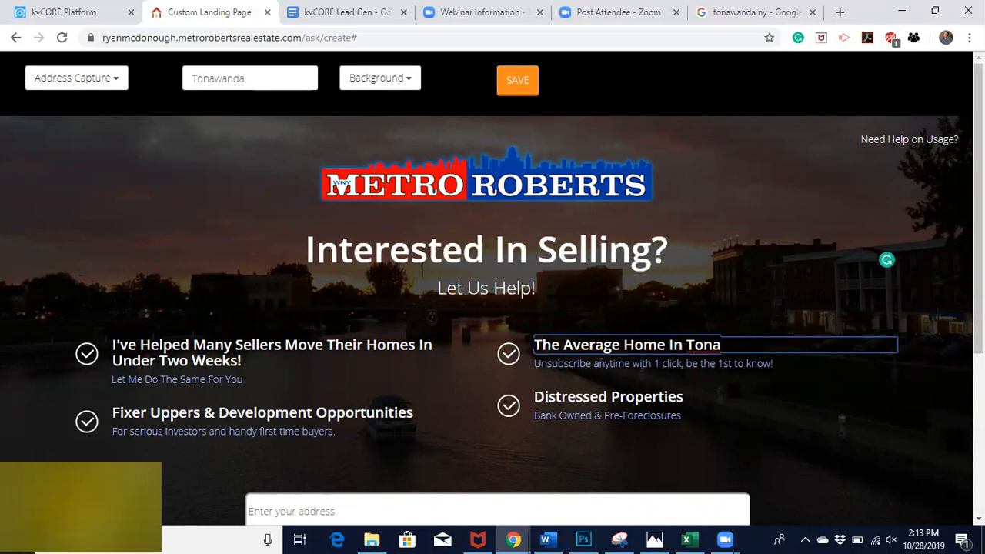
type("wanda")
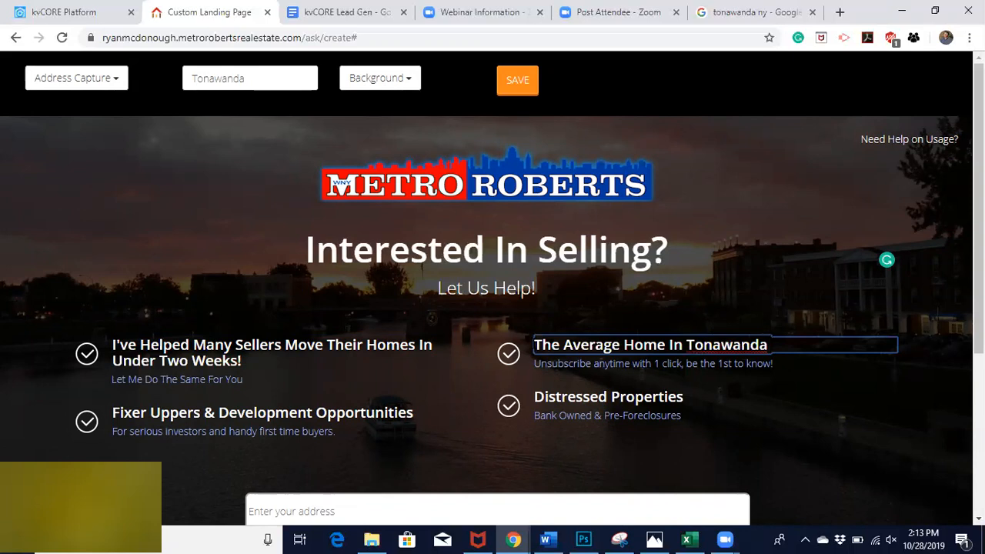
type(" Is Going FOr")
key("BackSpace")
key("BackSpace")
type("or")
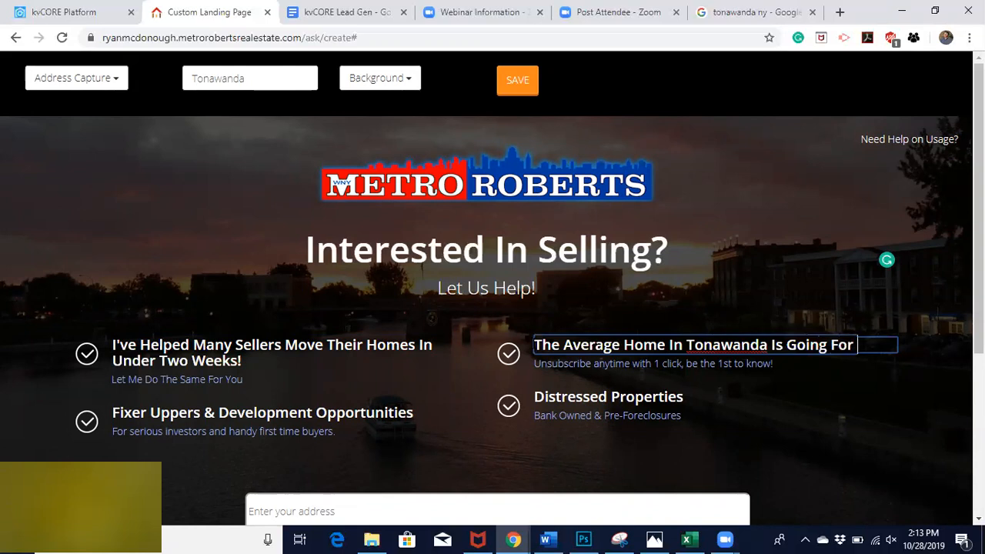
type(" $189,000")
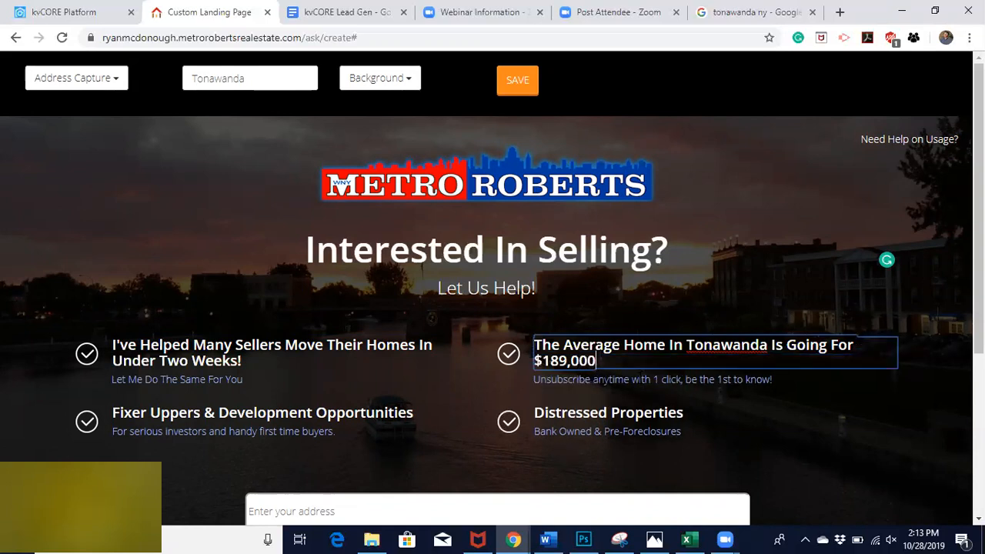
- Replace the unsubscribe description under the average home price heading with "Get a FREE Evaluation Today"
left_click(639, 379)
left_click_drag(772, 378, 514, 366)
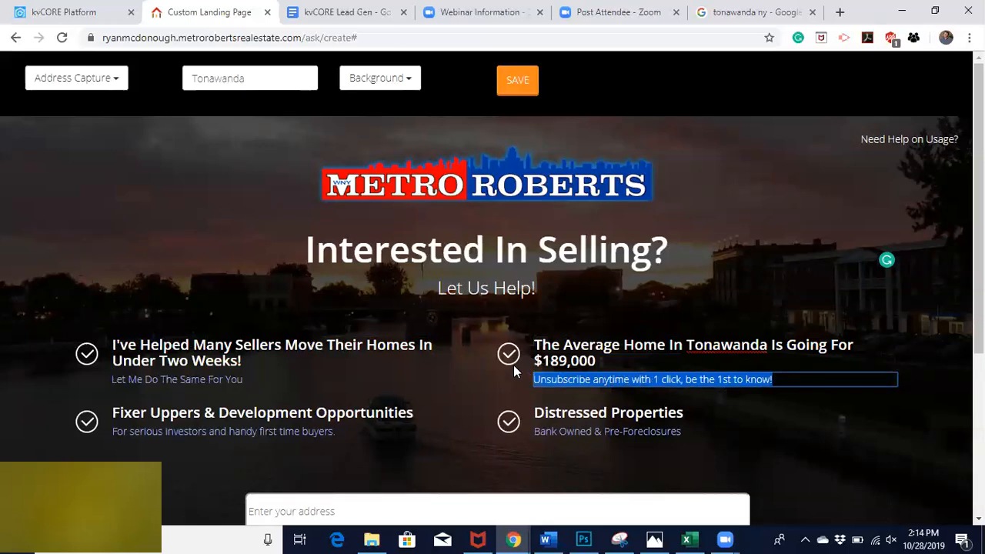
type("Get a FREE Evaluation ")
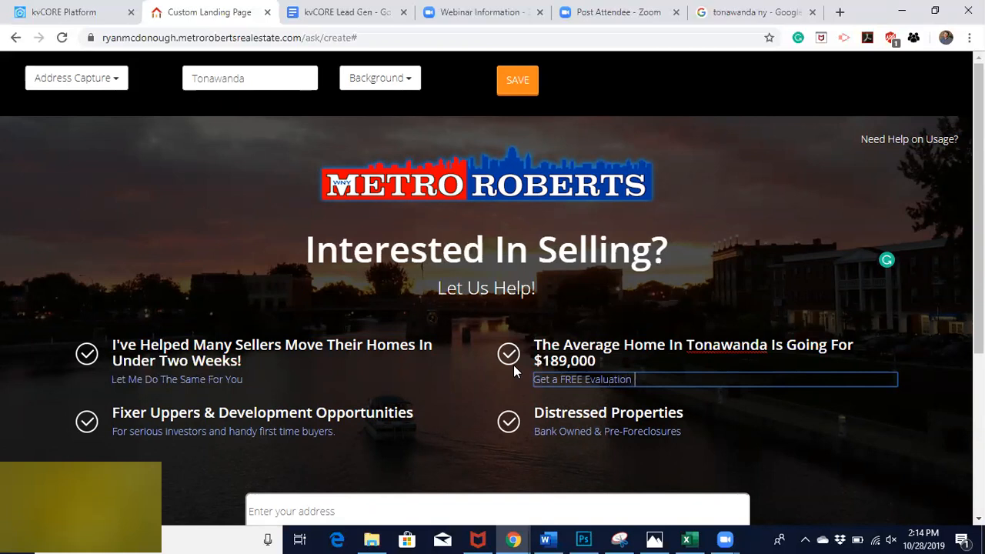
type("Today")
- Remove the "Fixer Uppers & Development Opportunities" and "Distressed Properties" bullets, and save the landing page
double_click(349, 417)
double_click(611, 412)
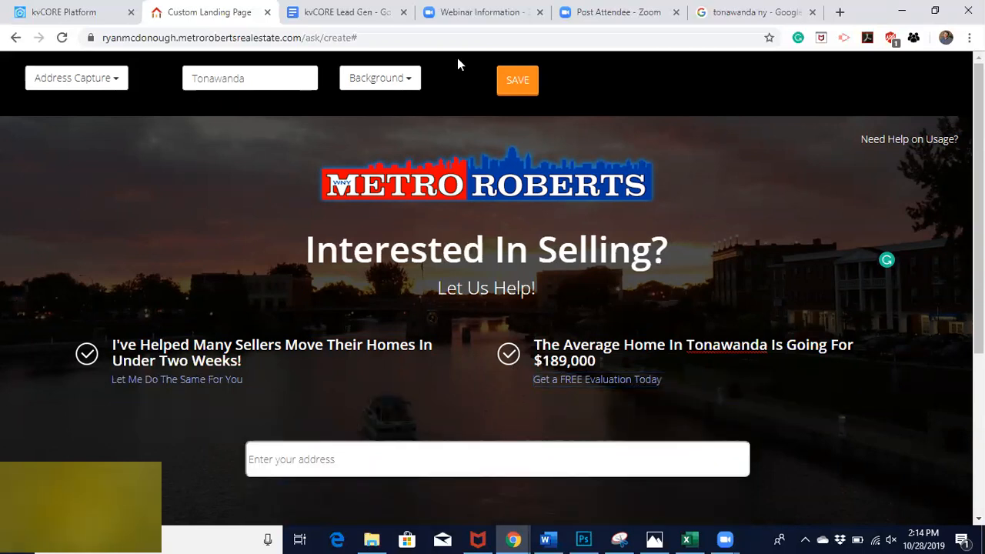
left_click(513, 86)
left_click(563, 243)
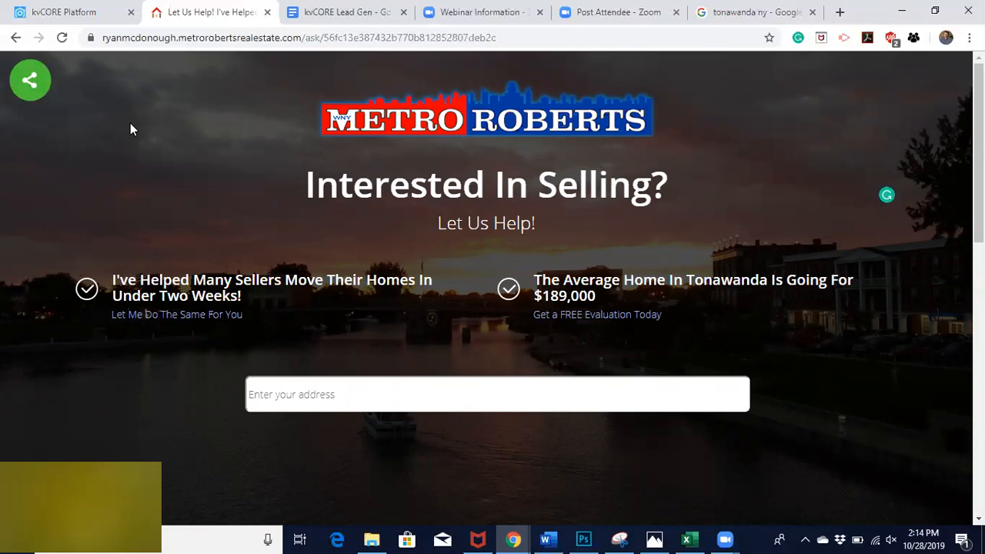
- Check the published page's social sharing options, close the page and return to the kvCORE Lead Engine
left_click(36, 94)
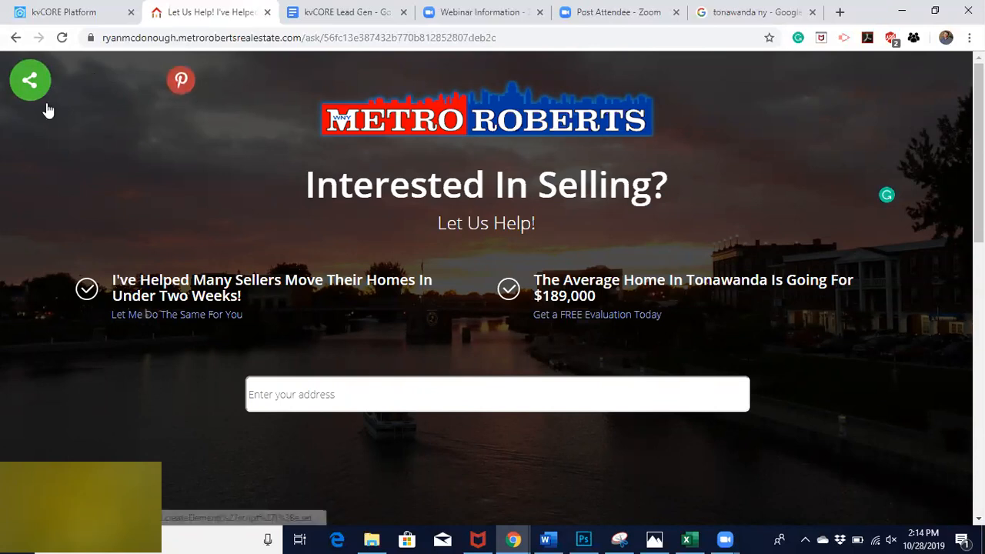
left_click(32, 85)
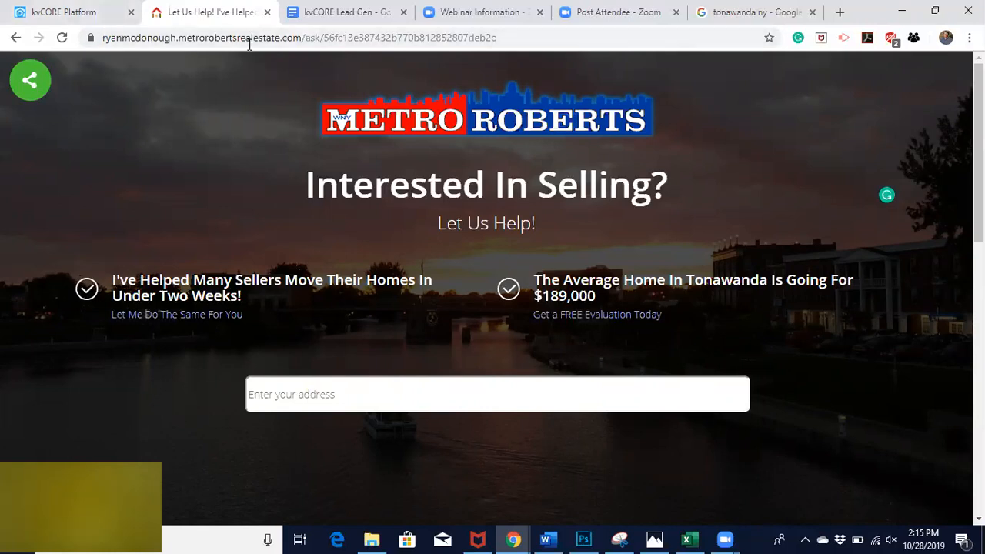
key("ctrl+w")
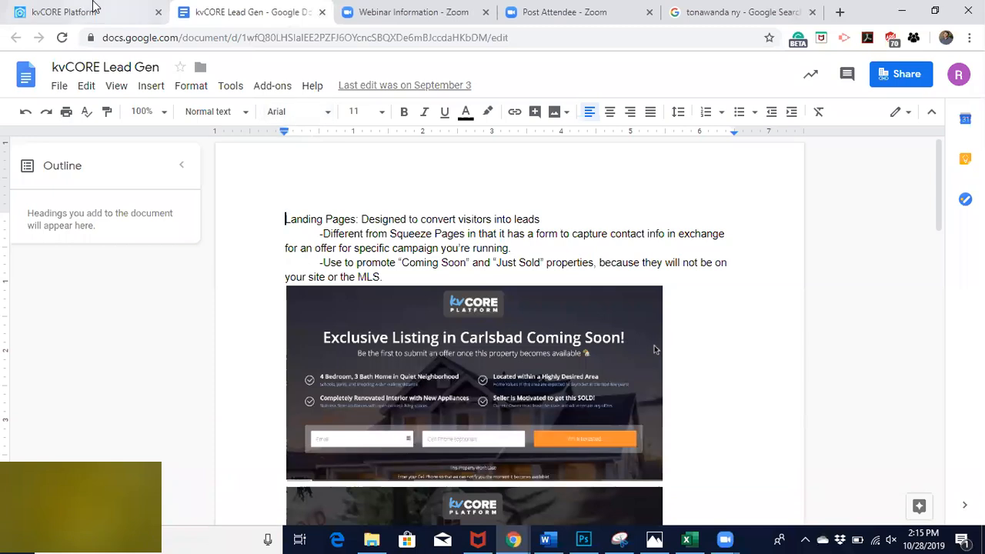
left_click(68, 16)
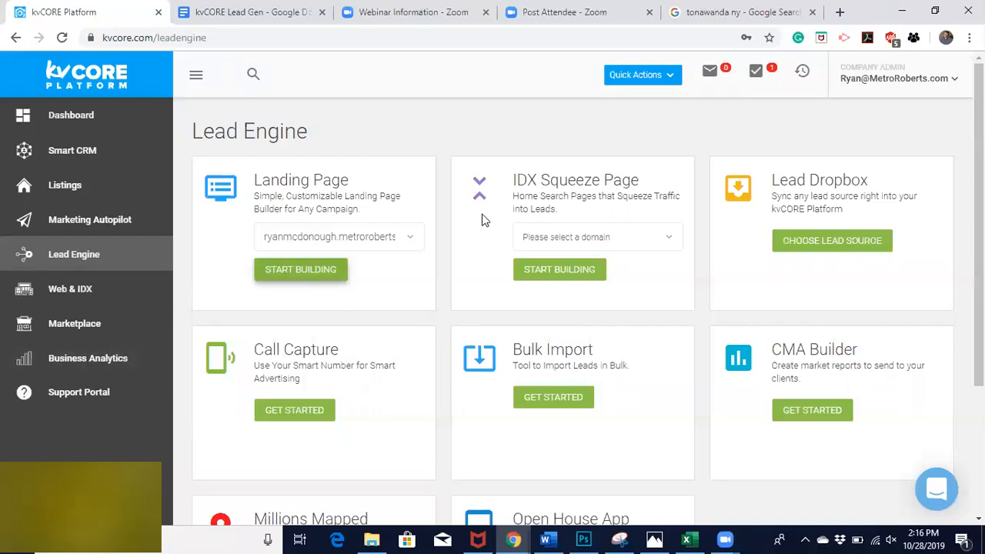
- Open the agent's own website from the kvCORE account and look through its home page sections
left_click(883, 85)
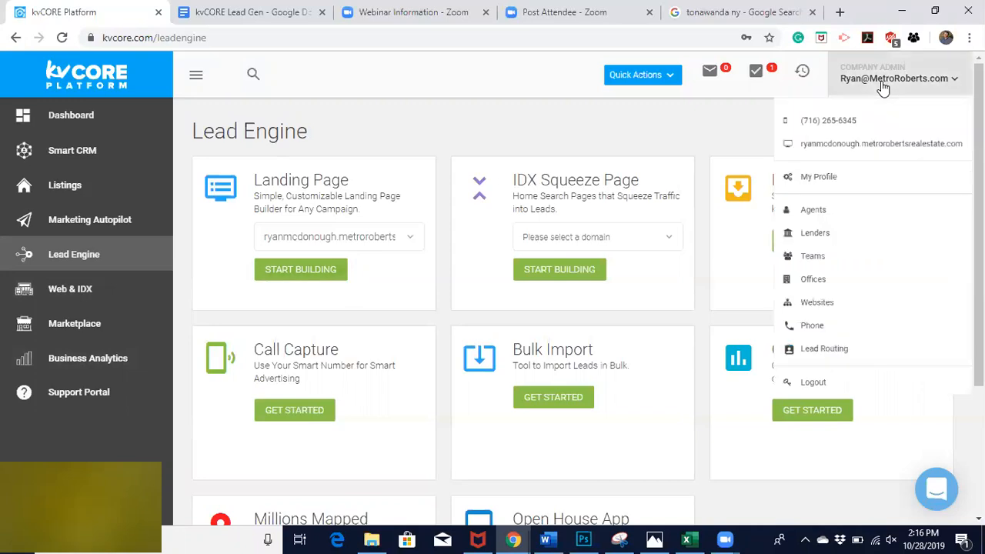
left_click(802, 167)
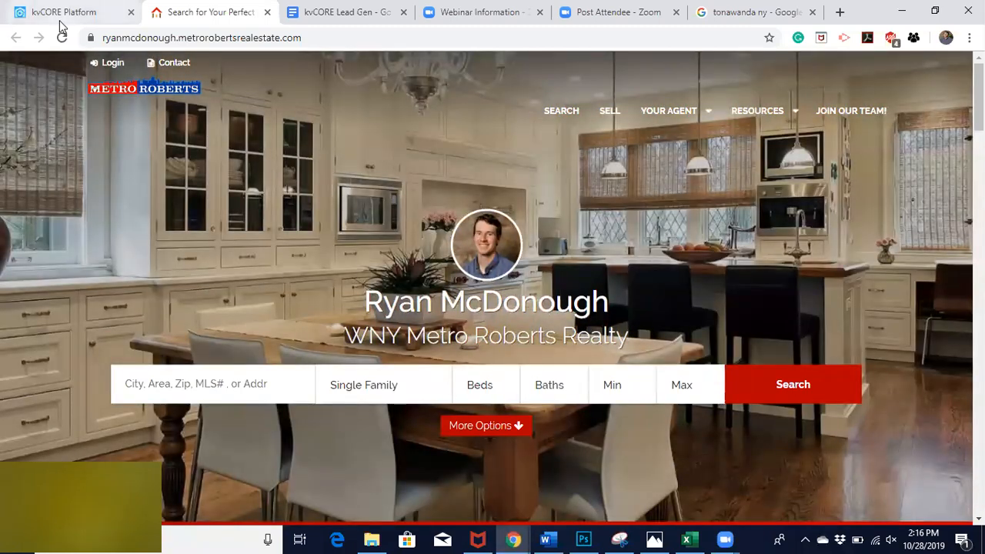
left_click(59, 21)
left_click(182, 11)
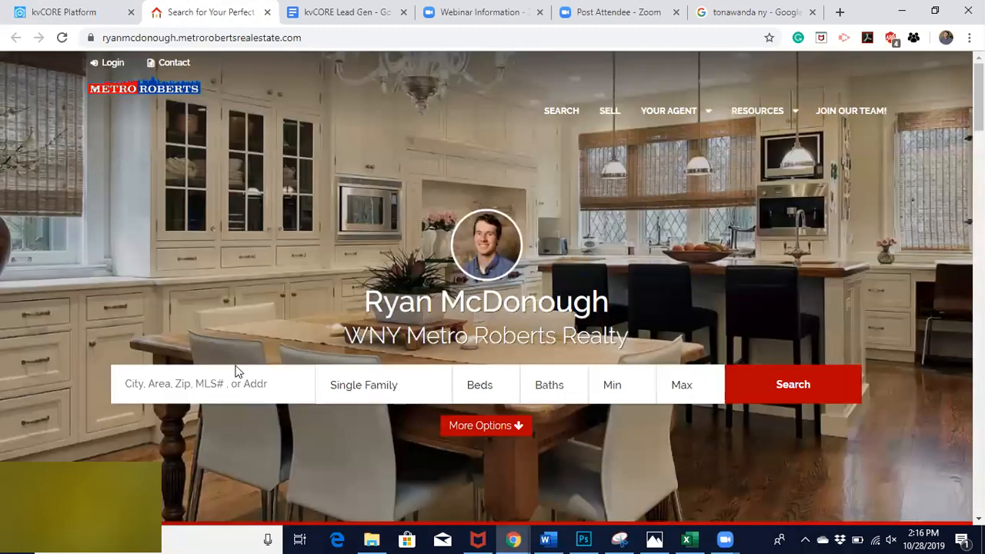
scroll(237, 371, "down", 6)
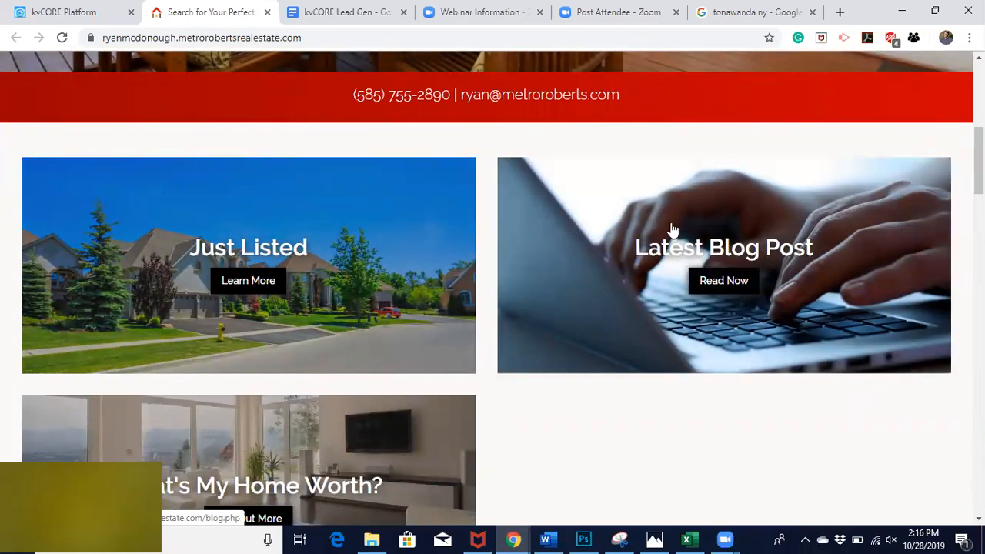
- Review the agent website's home page from the property search banner down to the latest blog post section
scroll(523, 175, "up", 6)
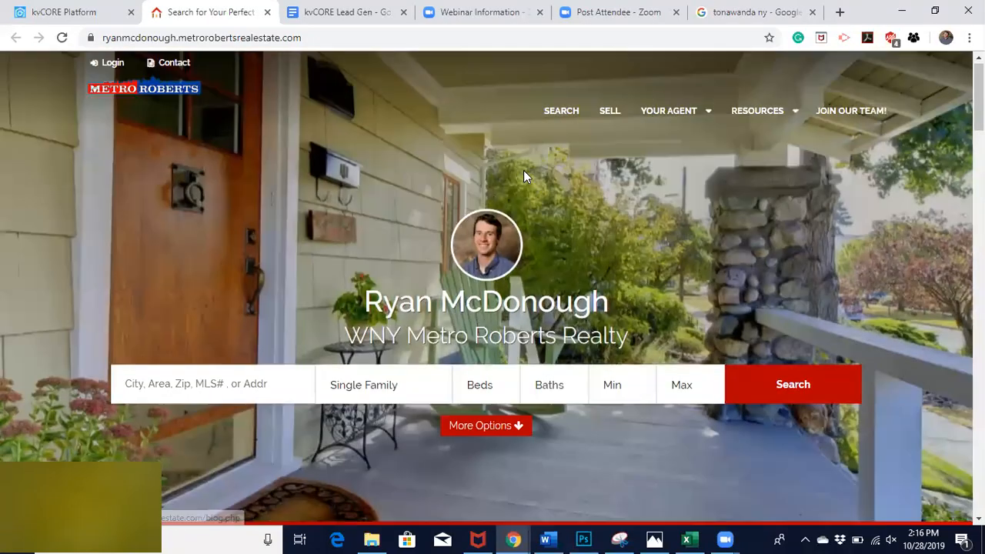
scroll(523, 175, "down", 3)
scroll(654, 400, "down", 2)
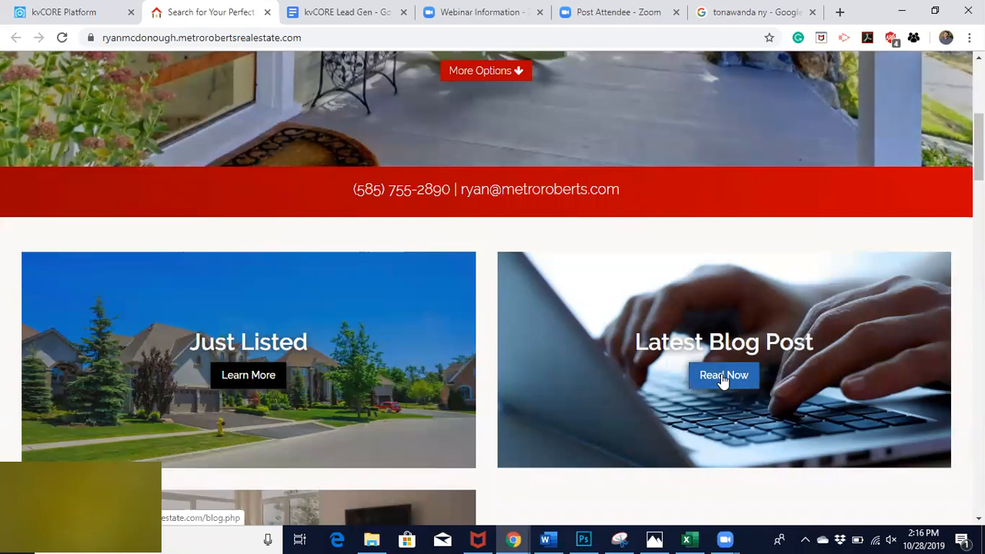
- Return to kvCORE, open the Web & IDX website manager, select the agent's own site and open its blog posts
left_click(63, 12)
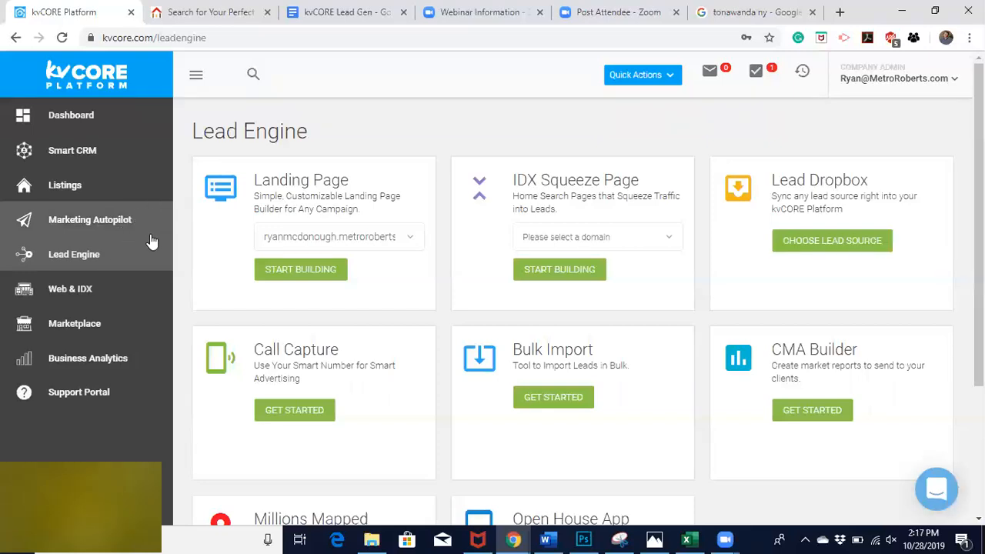
left_click(83, 289)
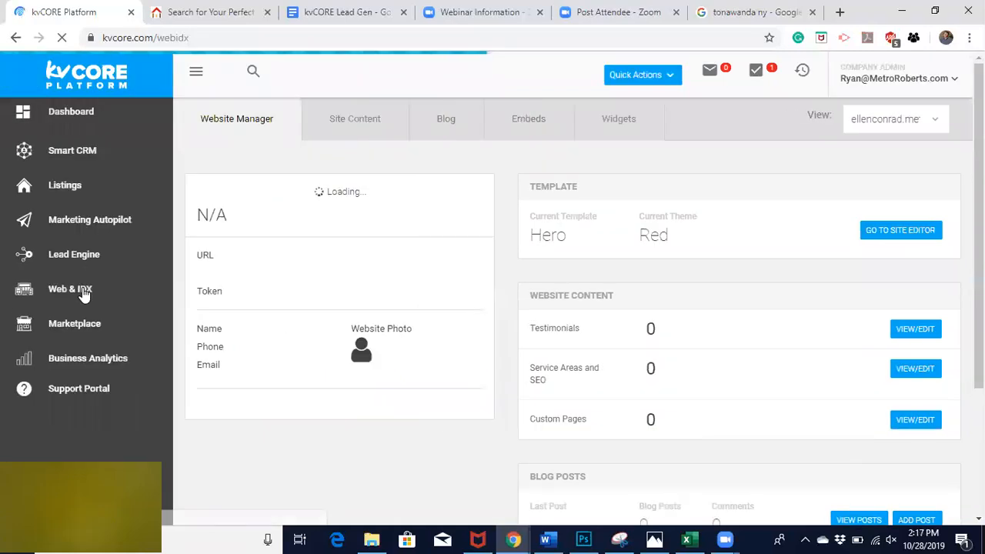
left_click(936, 125)
left_click(933, 126)
left_click(938, 124)
left_click_drag(941, 150, 944, 293)
left_click(894, 203)
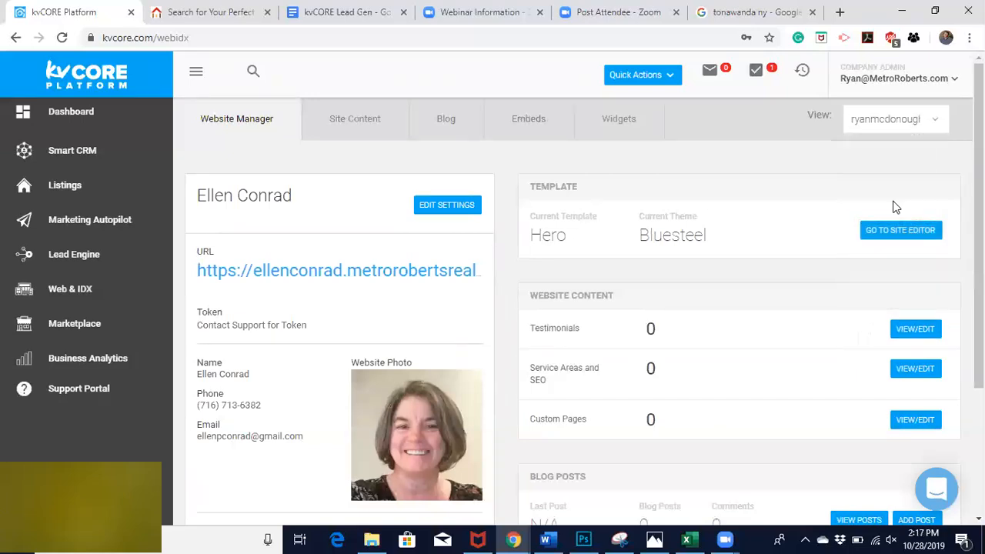
left_click(452, 132)
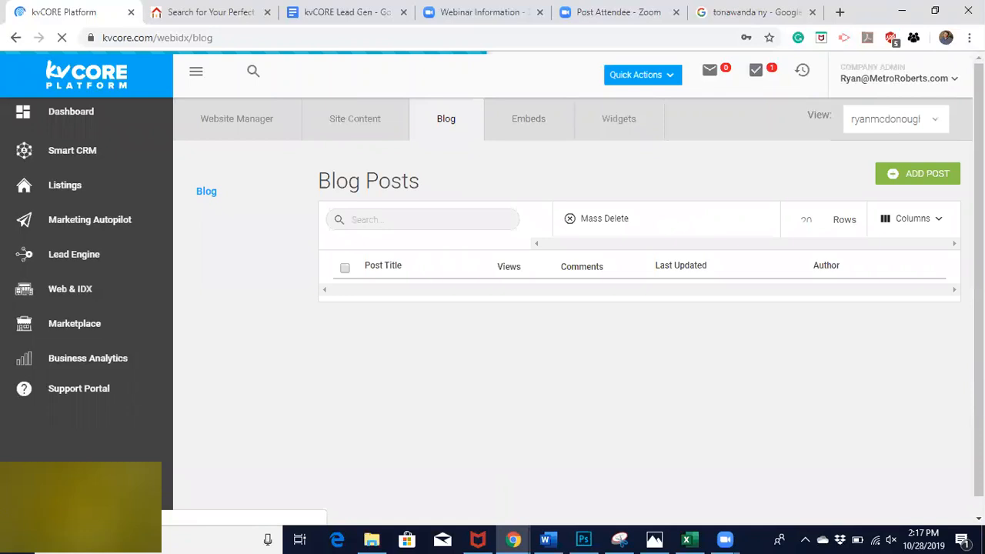
- Examine the new blog post form's title, content and publish date fields, and close it without saving
left_click(917, 176)
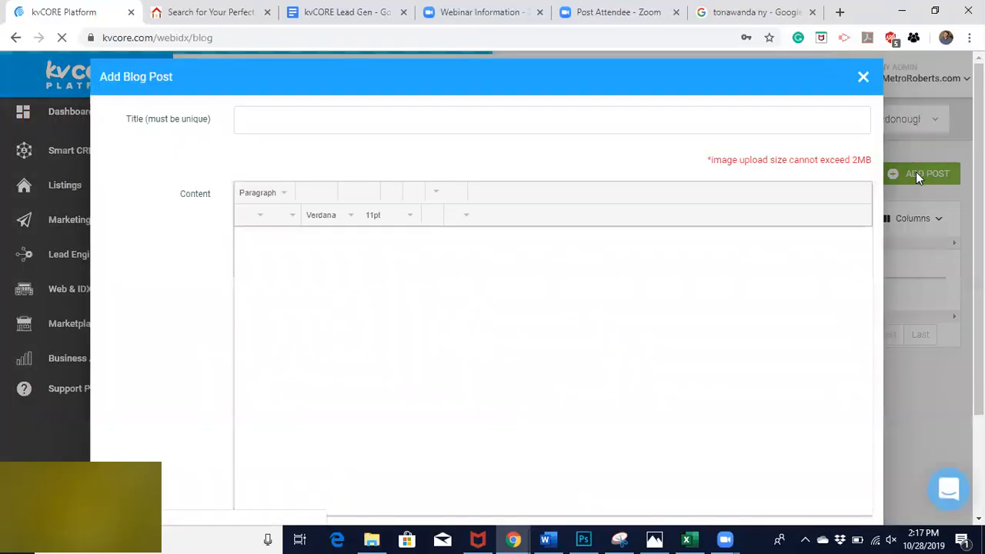
left_click(272, 119)
left_click(147, 296)
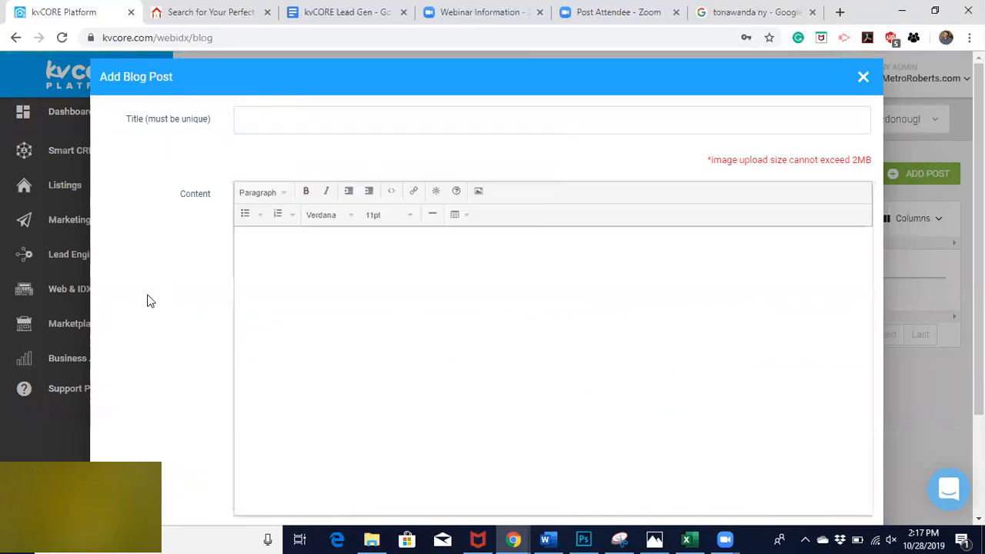
scroll(137, 360, "down", 2)
left_click(274, 163)
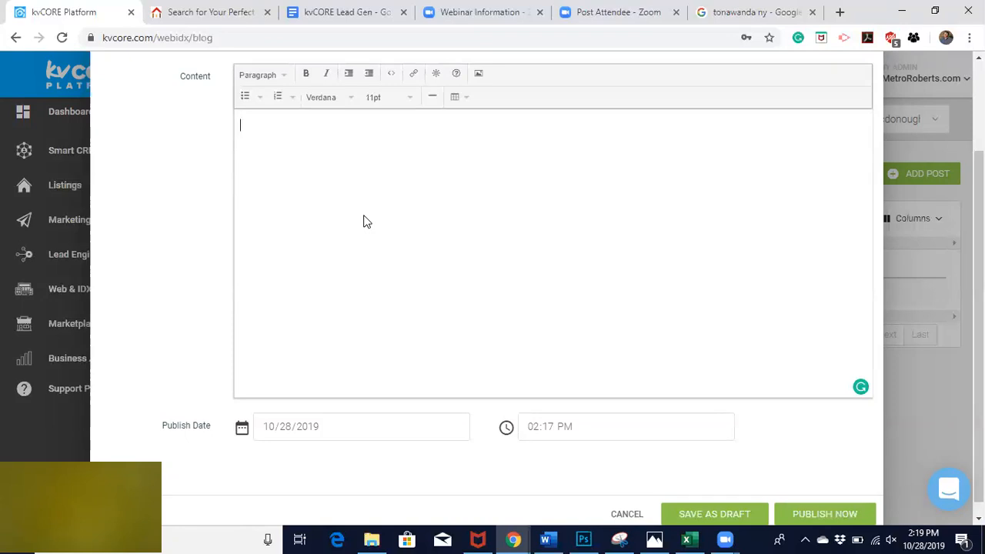
left_click(366, 221)
scroll(366, 222, "up", 2)
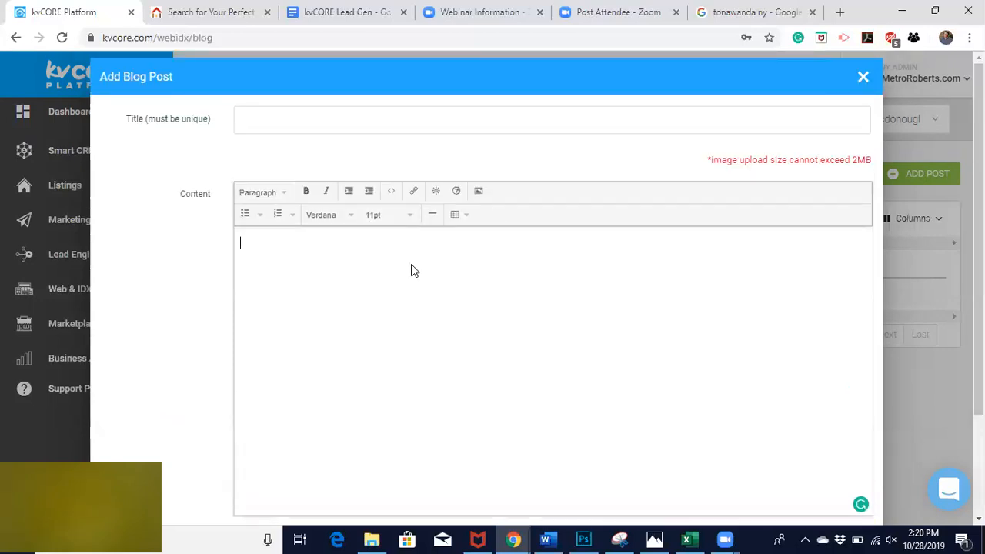
scroll(431, 332, "down", 2)
scroll(430, 332, "up", 2)
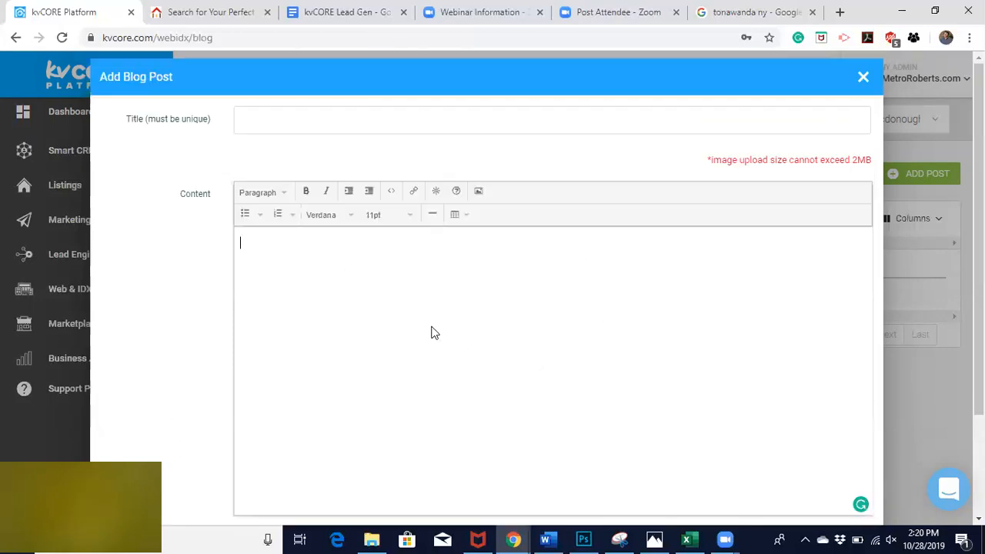
left_click(860, 80)
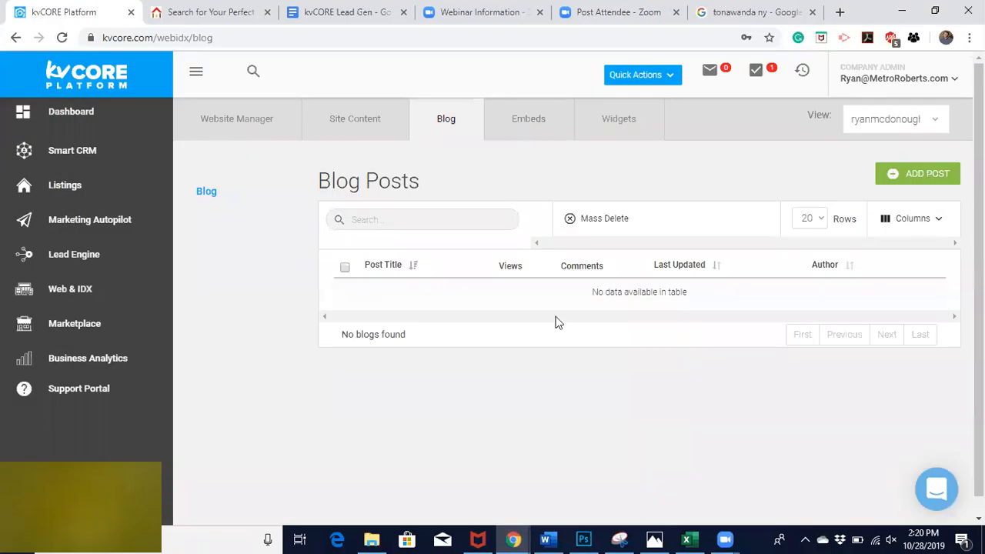
- Add a blog post titled "test" with "test" as its content, and publish it immediately
left_click(937, 174)
left_click(295, 118)
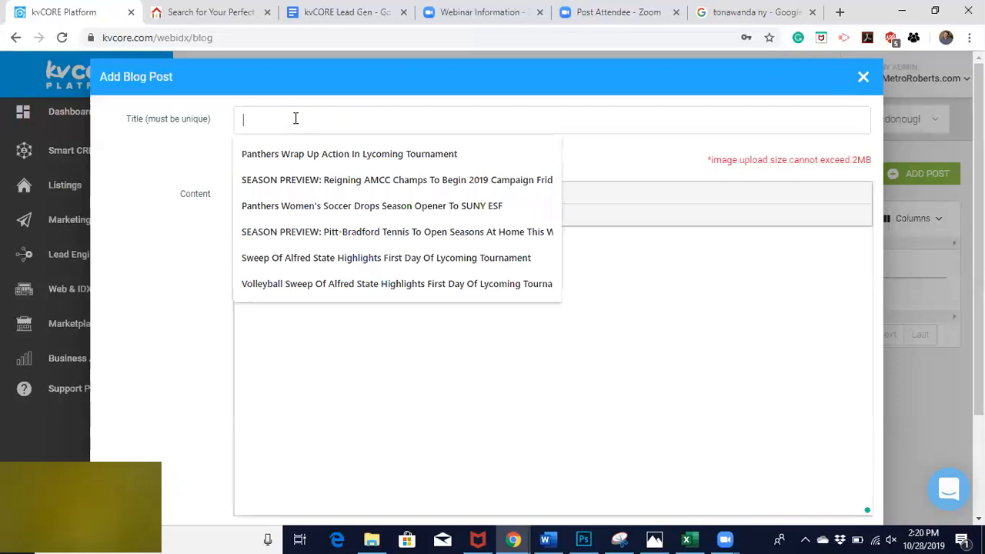
type("test")
key("Tab")
type("test")
scroll(543, 427, "down", 2)
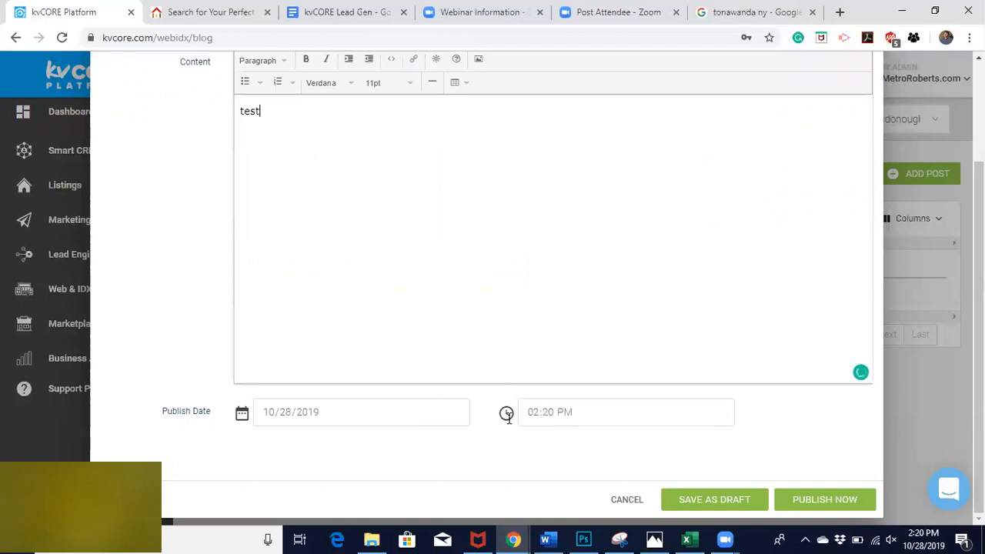
left_click(809, 502)
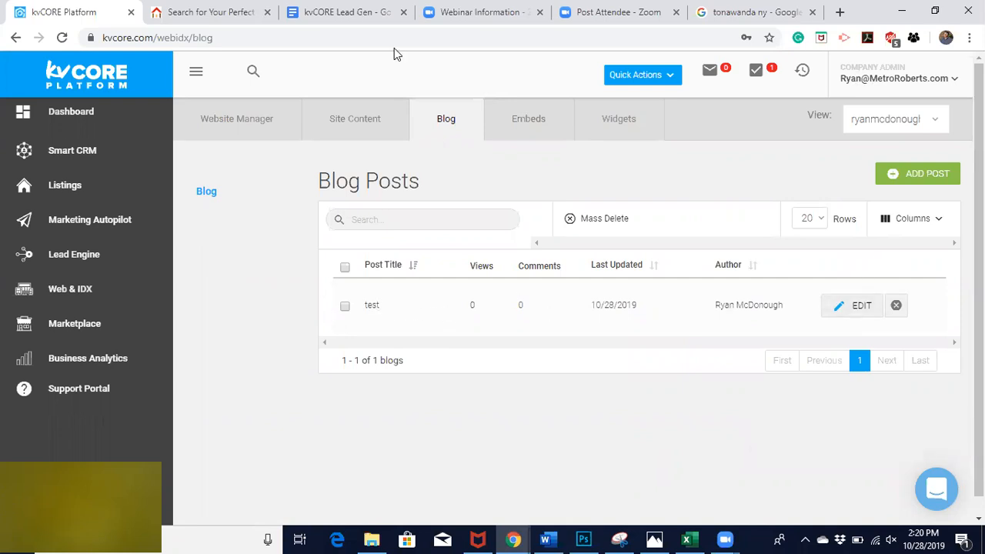
- Reload the agent website, open its latest blog post page and look for the published post
left_click(193, 11)
left_click(61, 38)
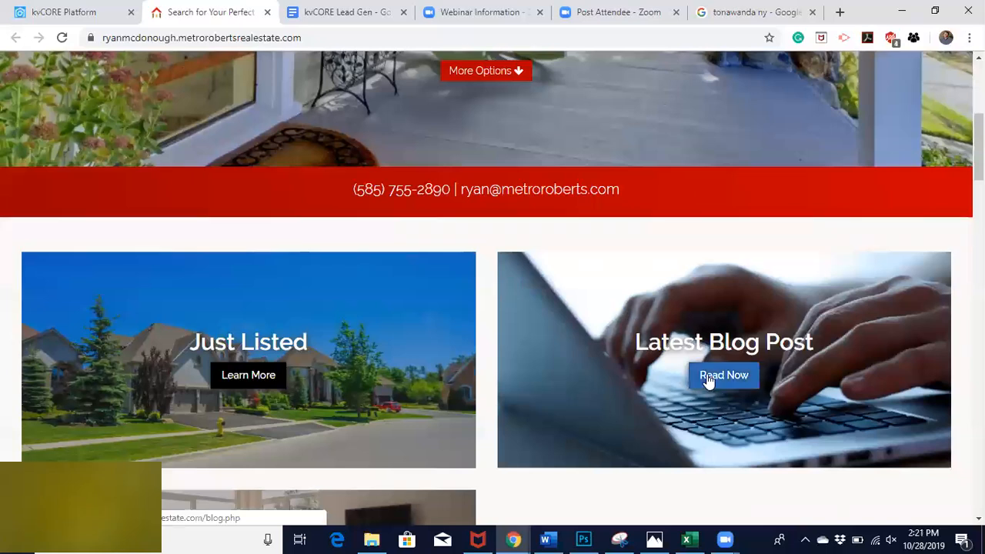
left_click(708, 379)
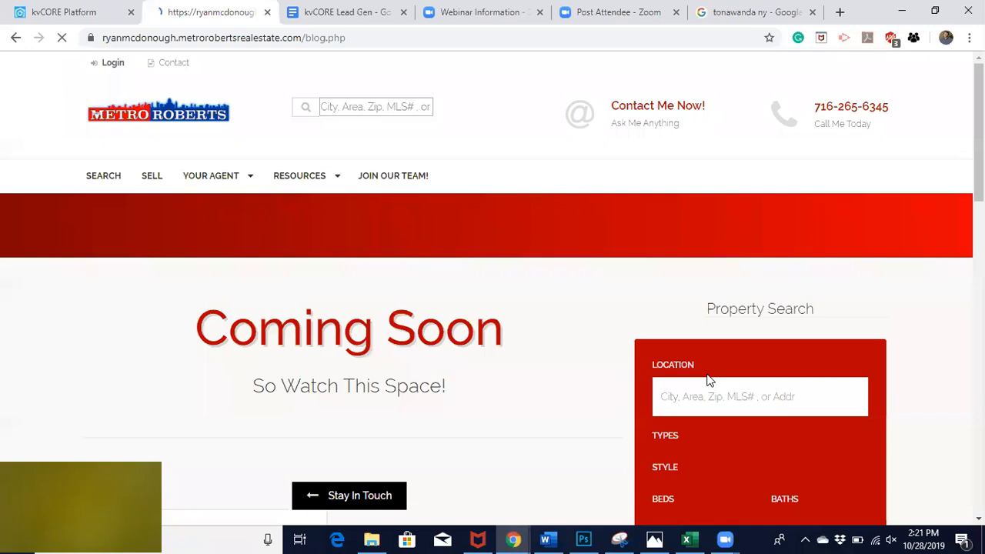
scroll(385, 293, "down", 3)
scroll(384, 293, "down", 2)
scroll(385, 294, "up", 6)
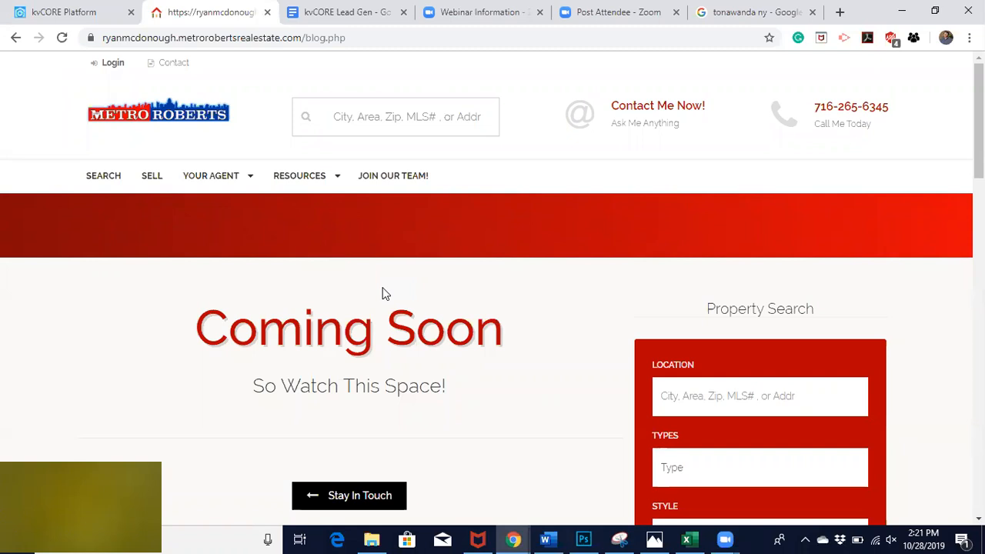
- Check the kvCORE blog post list, and reload the website's blog page to look for the post again
left_click(79, 11)
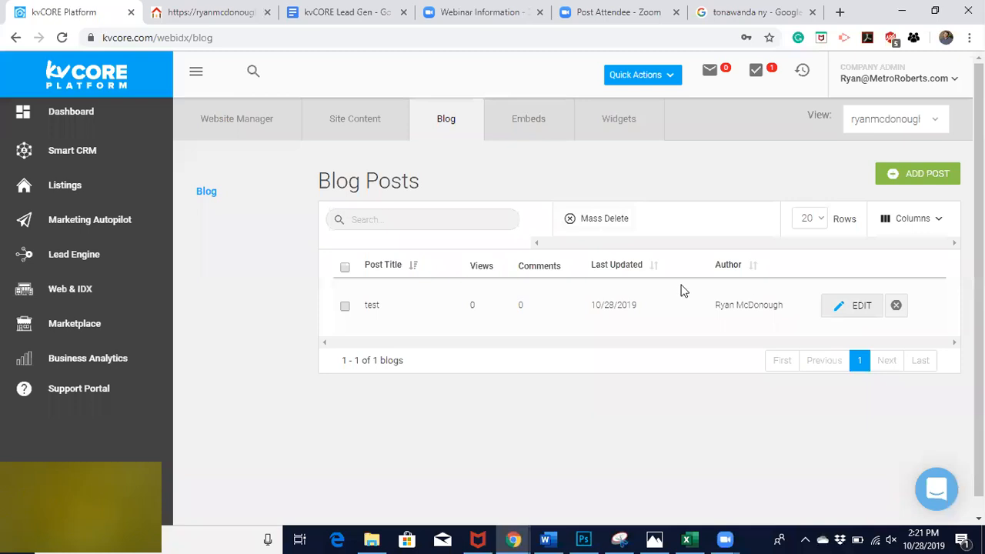
key("ctrl+Tab")
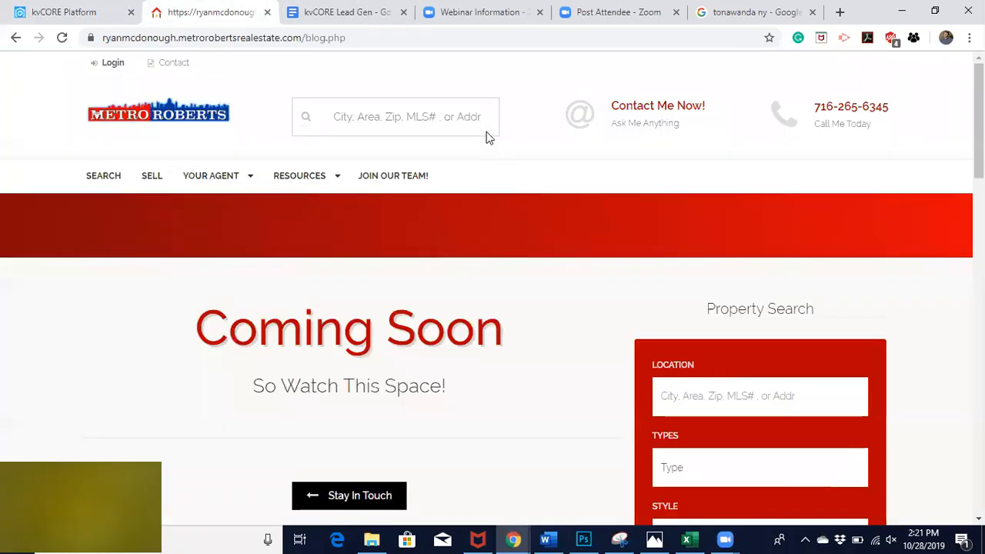
left_click(63, 38)
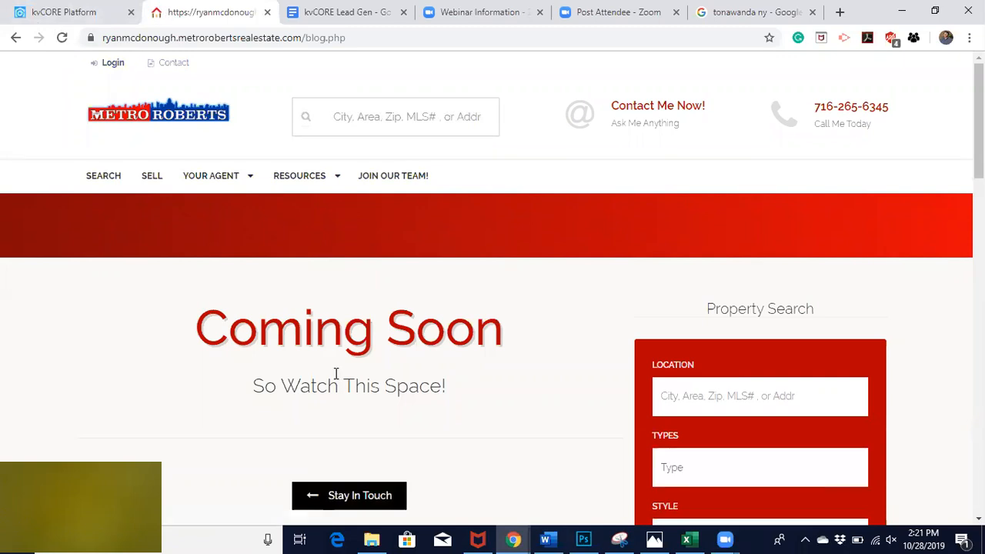
scroll(335, 377, "down", 6)
scroll(335, 380, "up", 5)
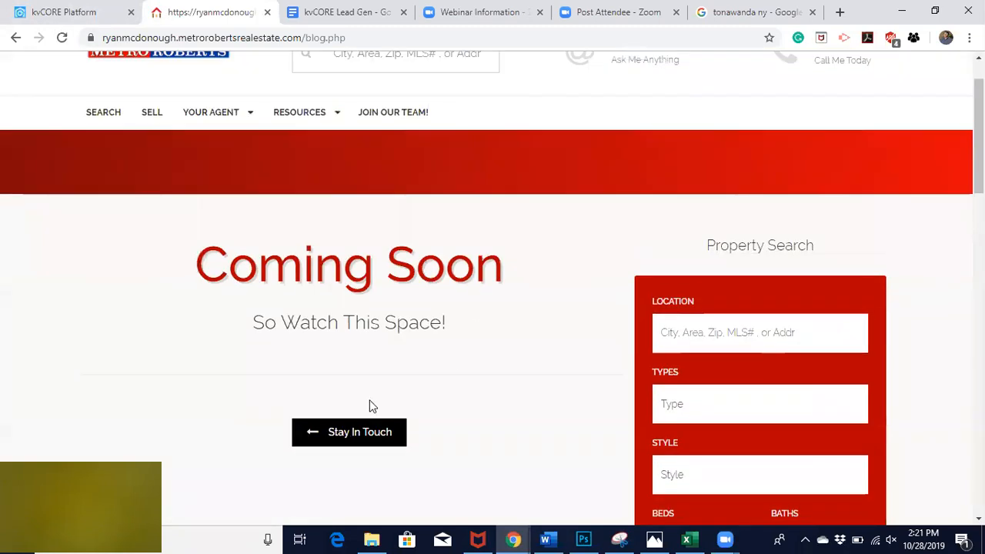
scroll(547, 341, "down", 2)
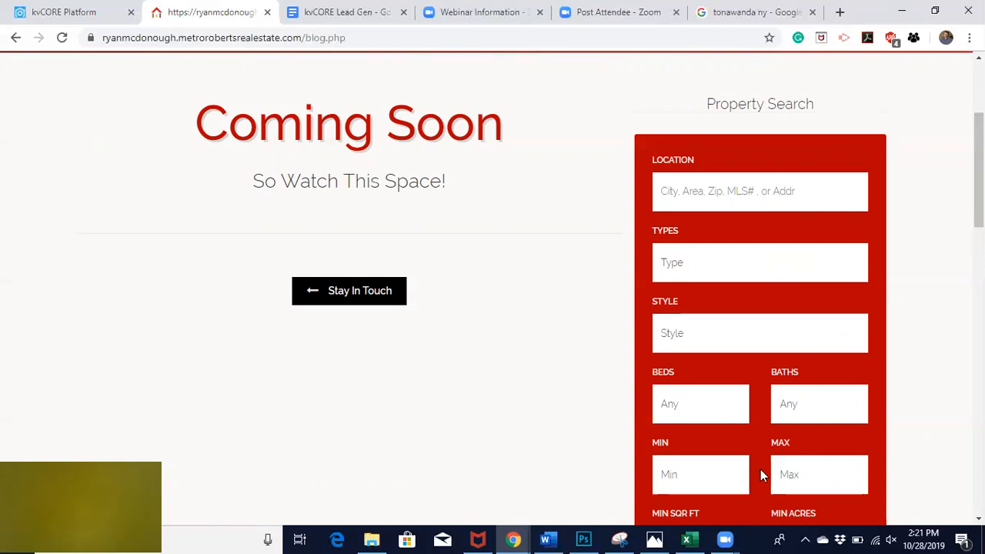
left_click_drag(756, 470, 581, 327)
left_click(580, 327)
left_click_drag(448, 129, 448, 129)
scroll(448, 128, "up", 3)
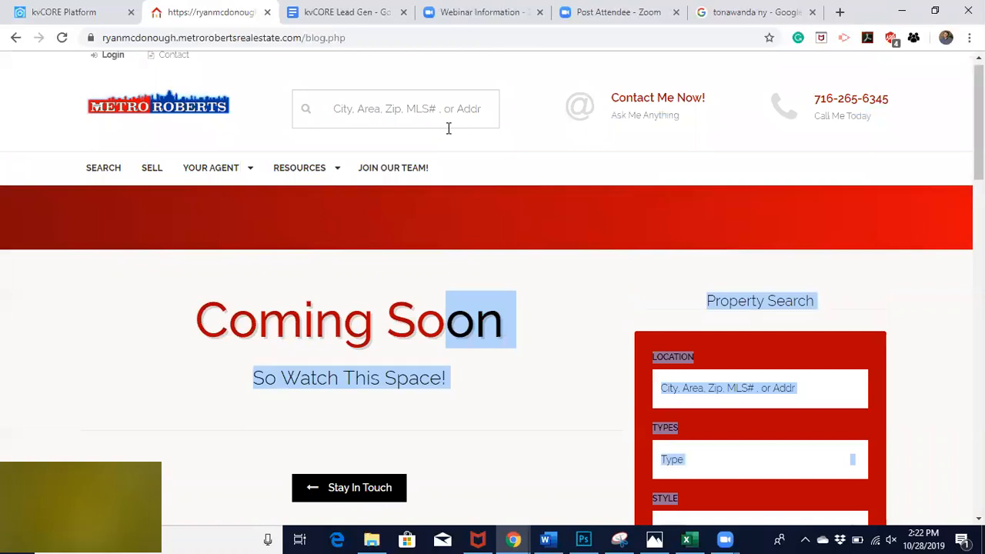
left_click(526, 398)
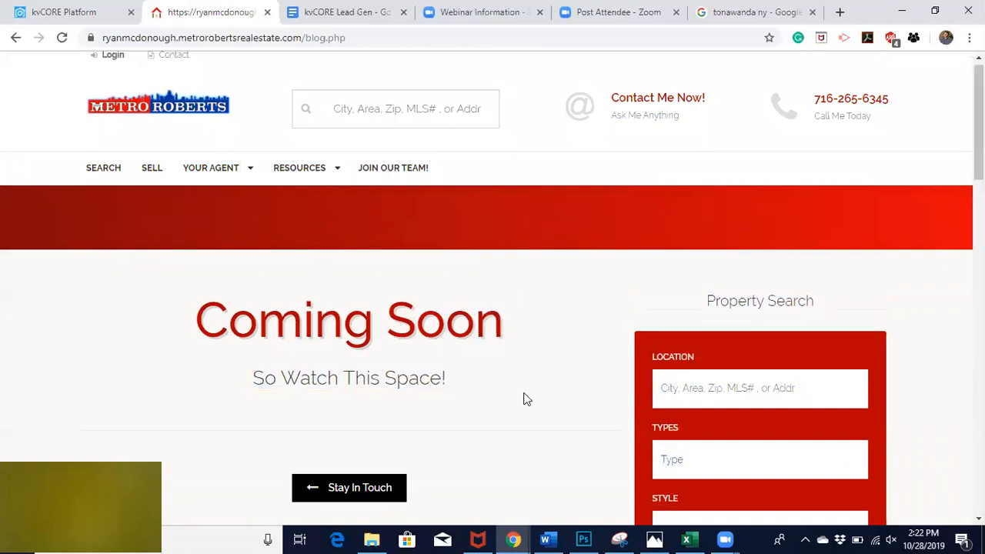